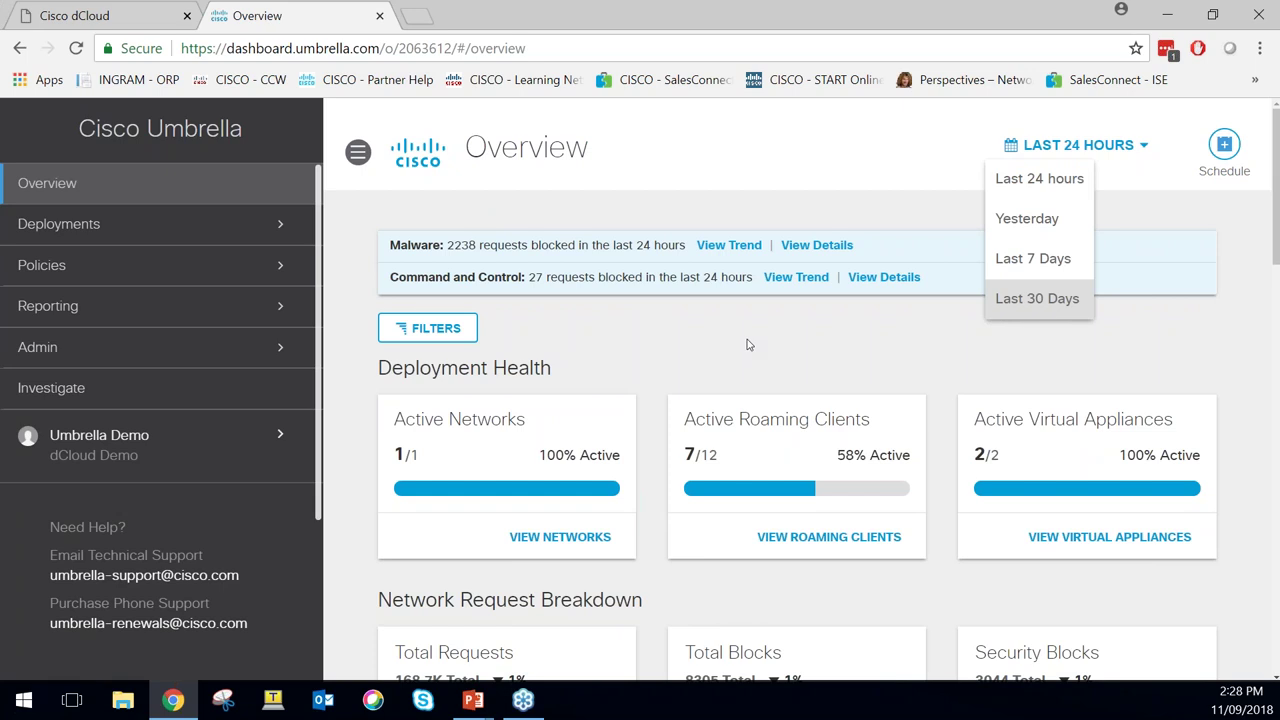
Show Most Blocked Requests by destination, led by binarycousins.com with 663, and expand Deployments
{"action": "scroll", "coordinate": [563, 338], "scroll_direction": "down", "scroll_amount": 4}
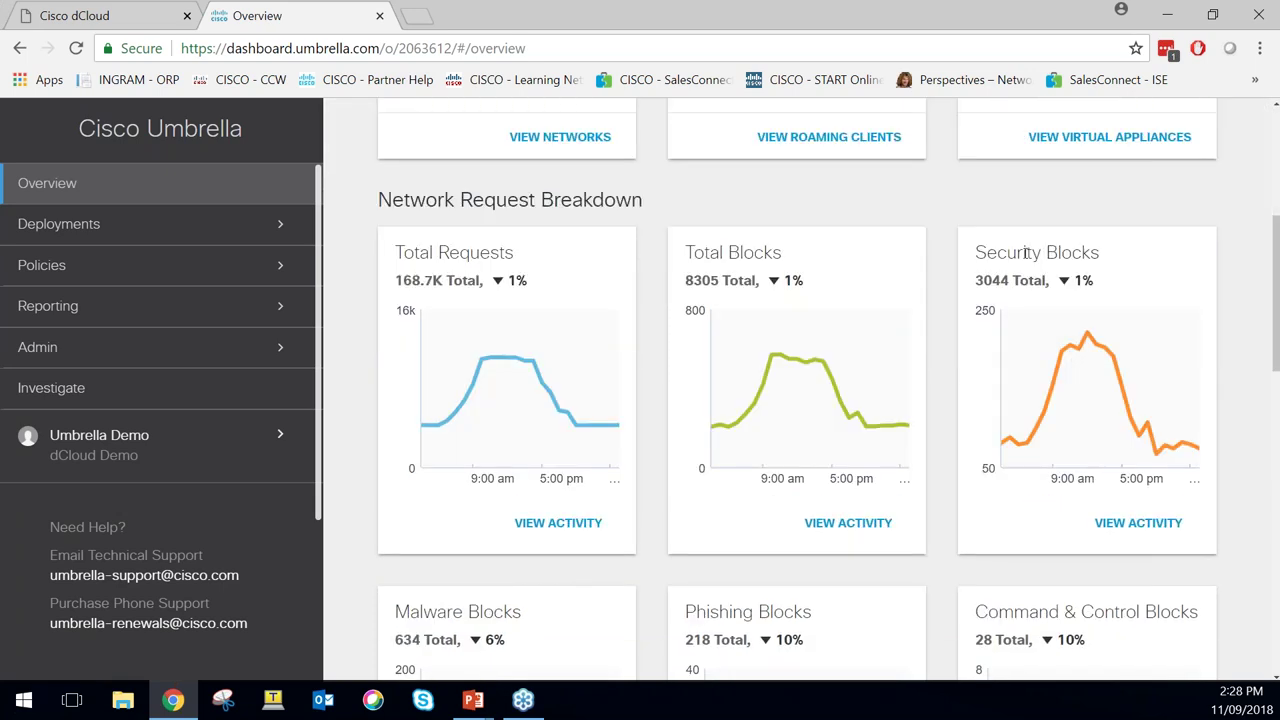
{"action": "scroll", "coordinate": [1017, 253], "scroll_direction": "down", "scroll_amount": 3}
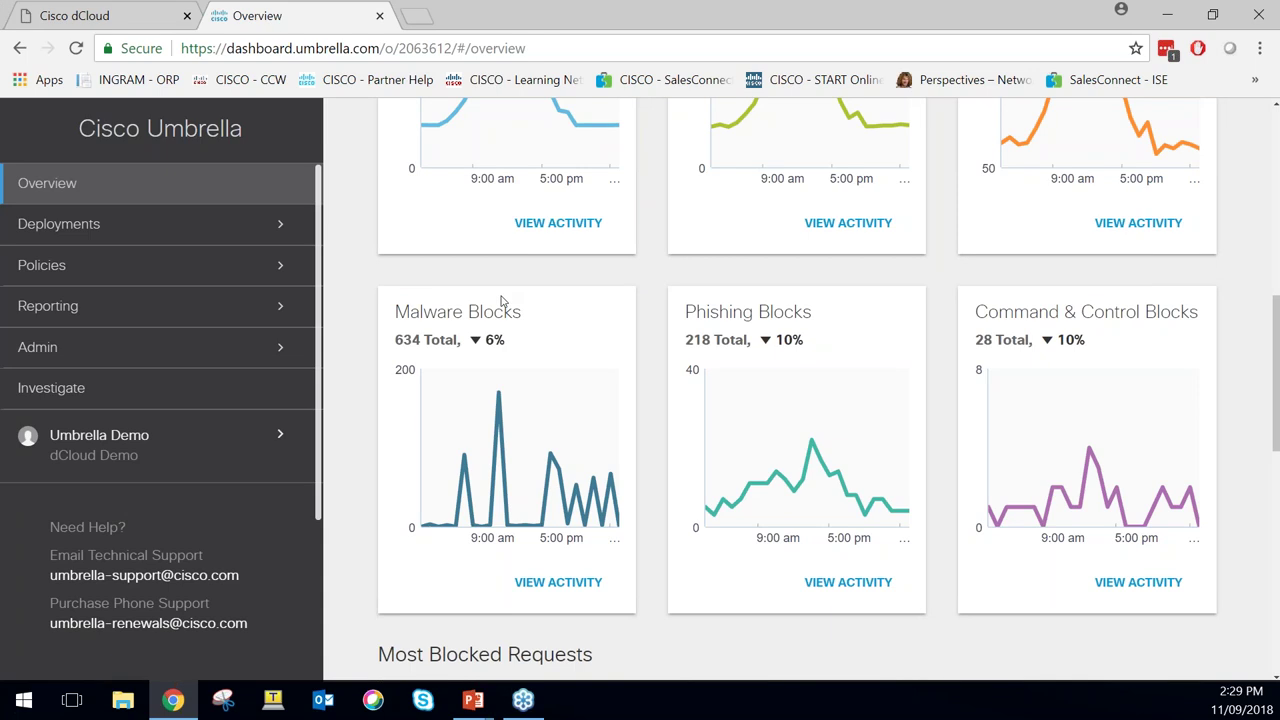
{"action": "scroll", "coordinate": [380, 295], "scroll_direction": "down", "scroll_amount": 1}
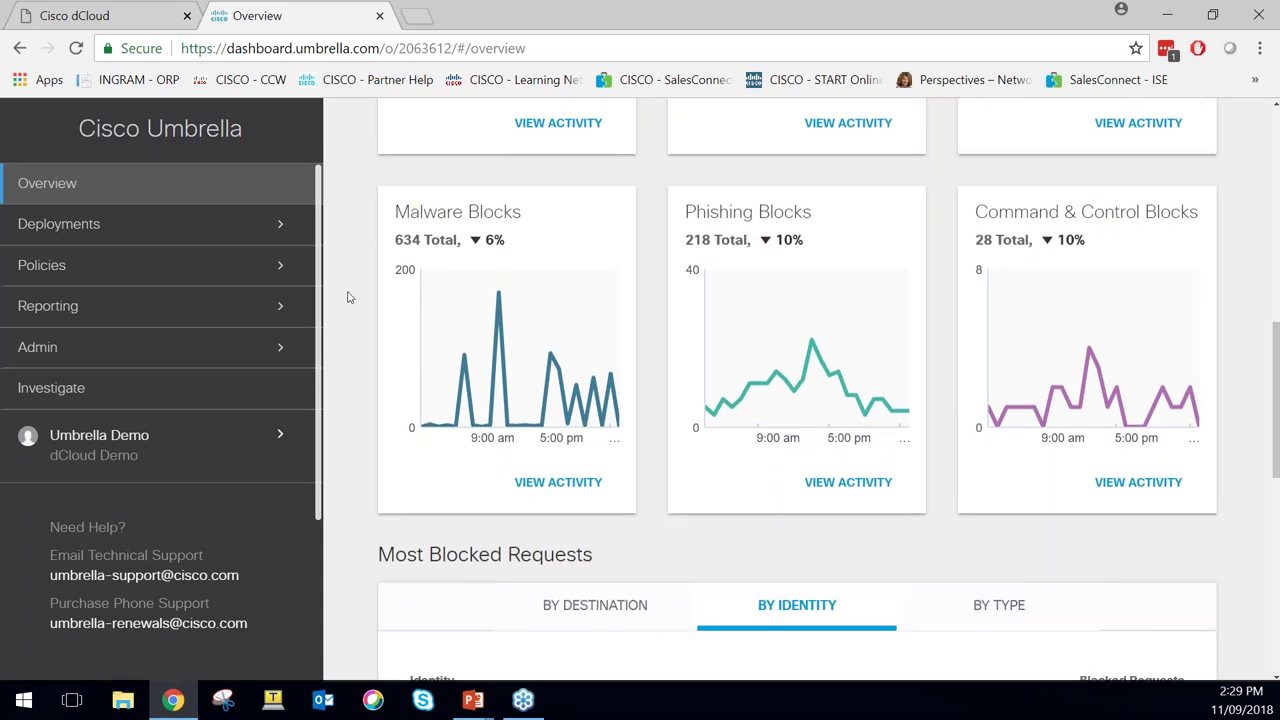
{"action": "scroll", "coordinate": [350, 300], "scroll_direction": "down", "scroll_amount": 2}
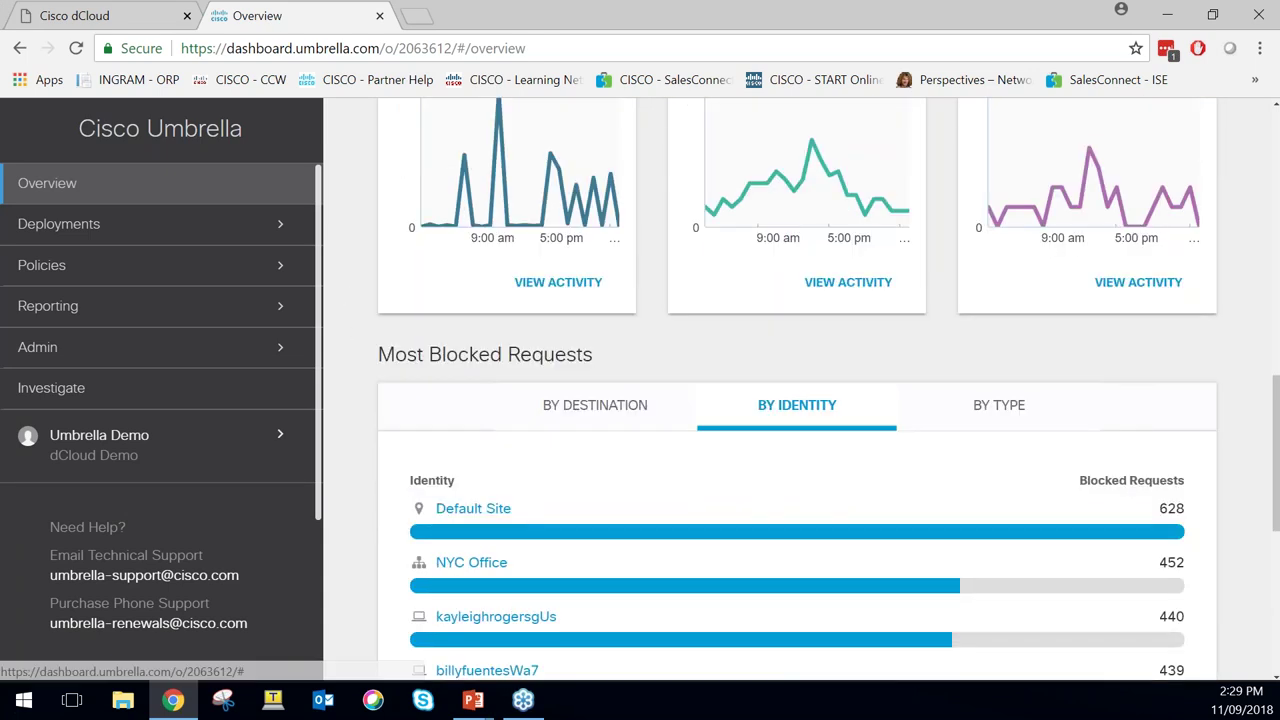
{"action": "scroll", "coordinate": [789, 385], "scroll_direction": "down", "scroll_amount": 1}
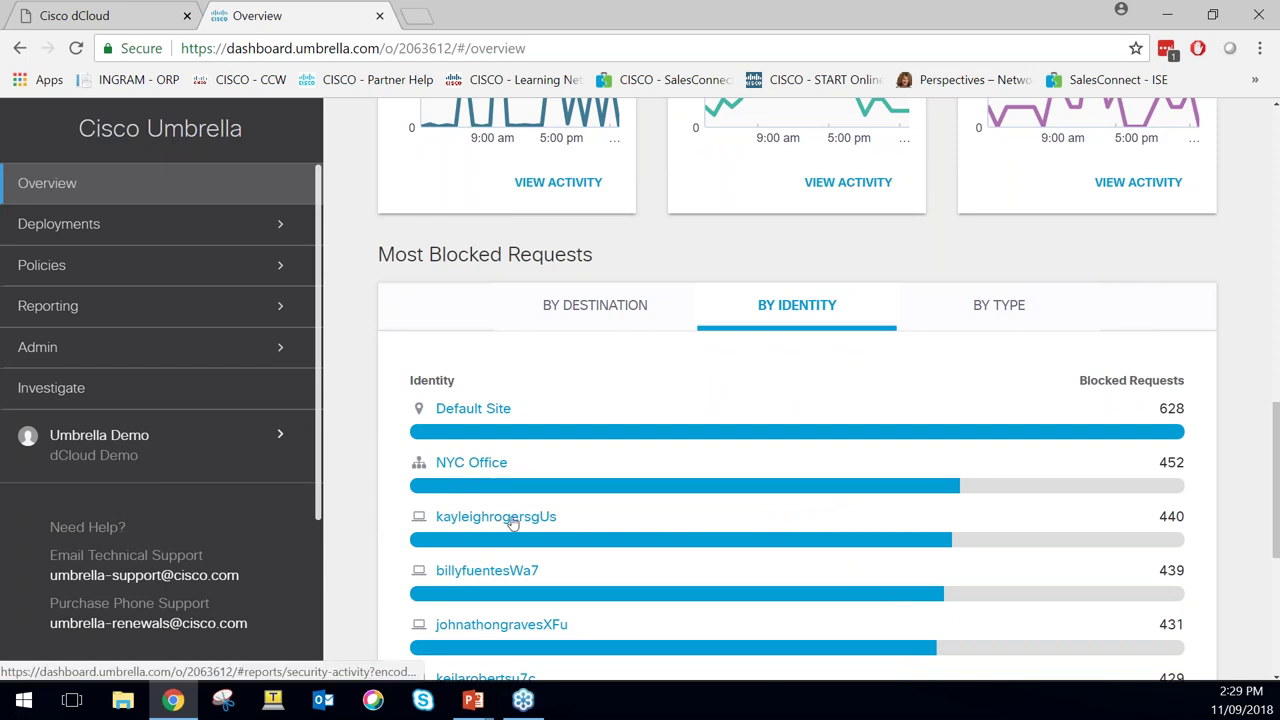
{"action": "scroll", "coordinate": [550, 523], "scroll_direction": "down", "scroll_amount": 1}
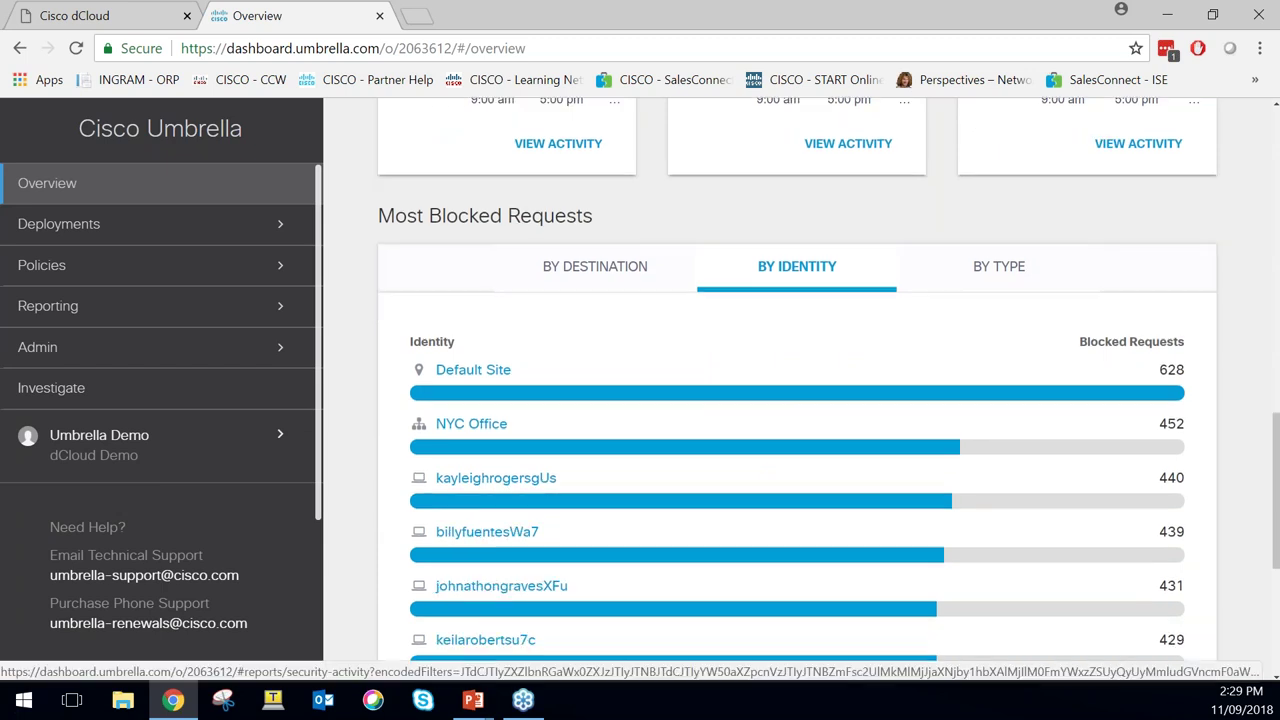
{"action": "scroll", "coordinate": [567, 524], "scroll_direction": "down", "scroll_amount": 1}
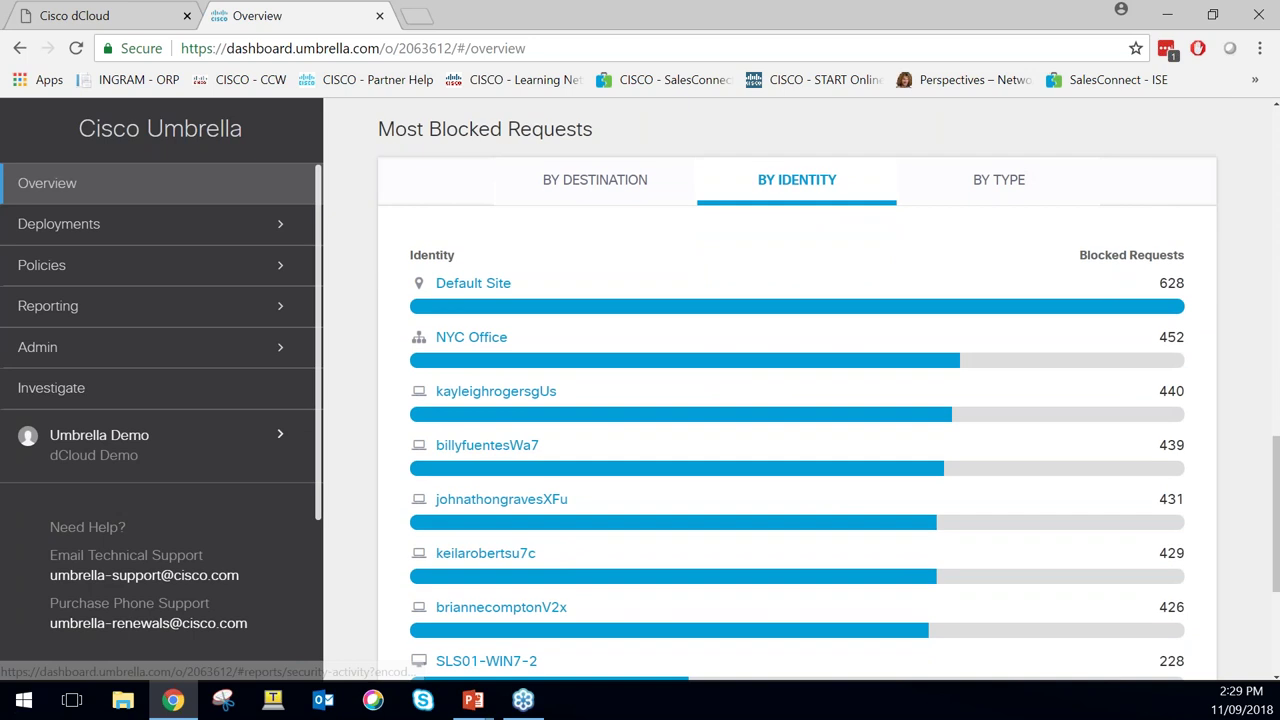
{"action": "scroll", "coordinate": [608, 206], "scroll_direction": "up", "scroll_amount": 1}
{"action": "left_click", "coordinate": [608, 205]}
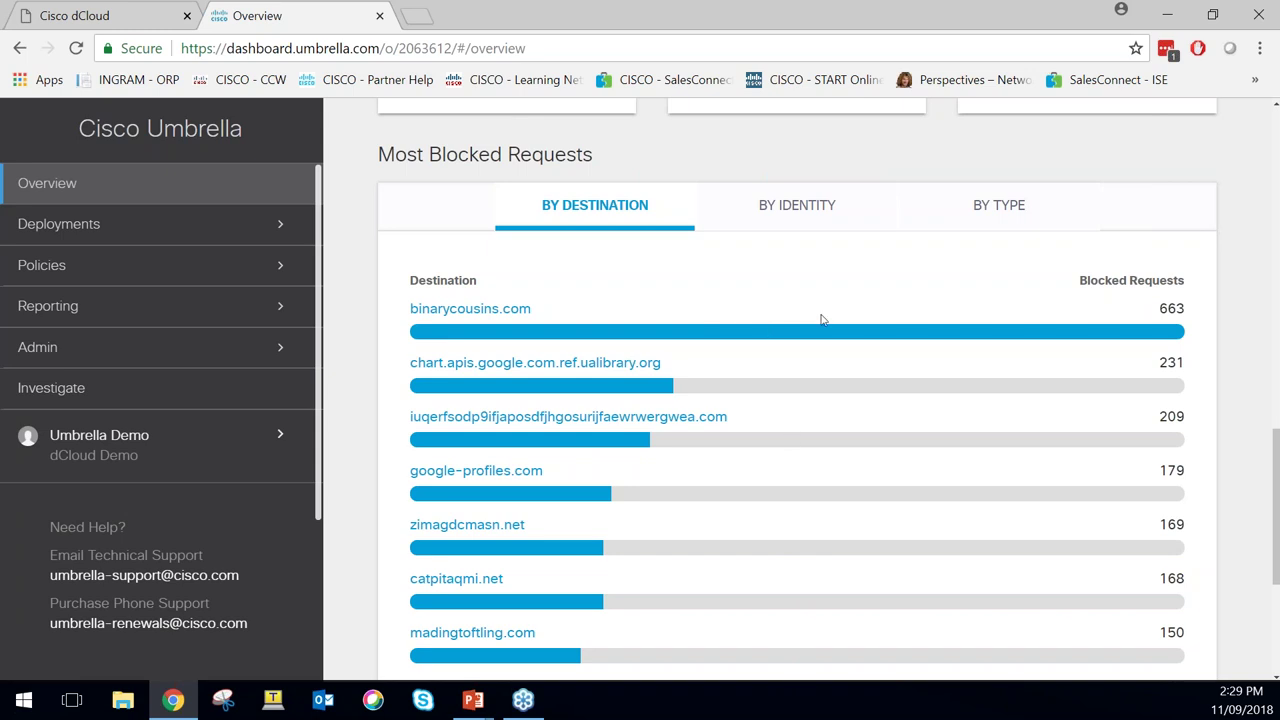
{"action": "scroll", "coordinate": [943, 251], "scroll_direction": "up", "scroll_amount": 2}
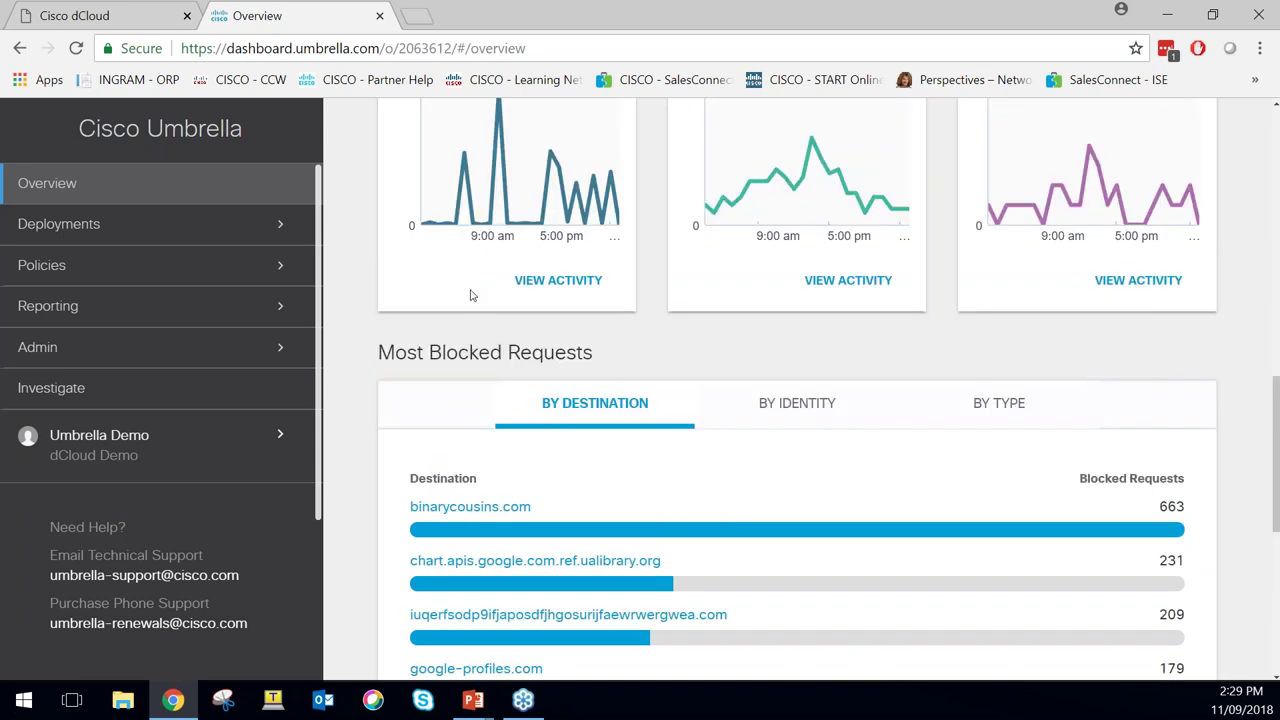
{"action": "left_click", "coordinate": [178, 222]}
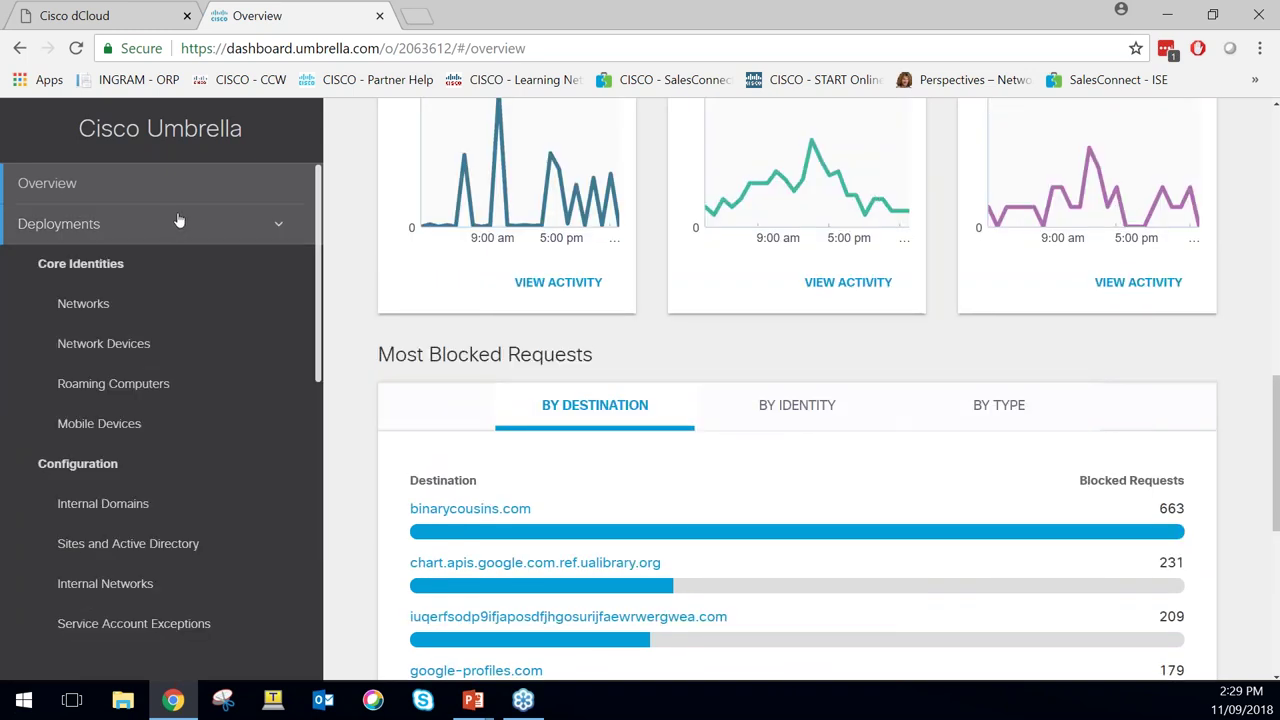
Open the Networks list showing NYC Office (67.215.70.202), preview the Add a new network form, and cancel it
{"action": "left_click", "coordinate": [84, 303]}
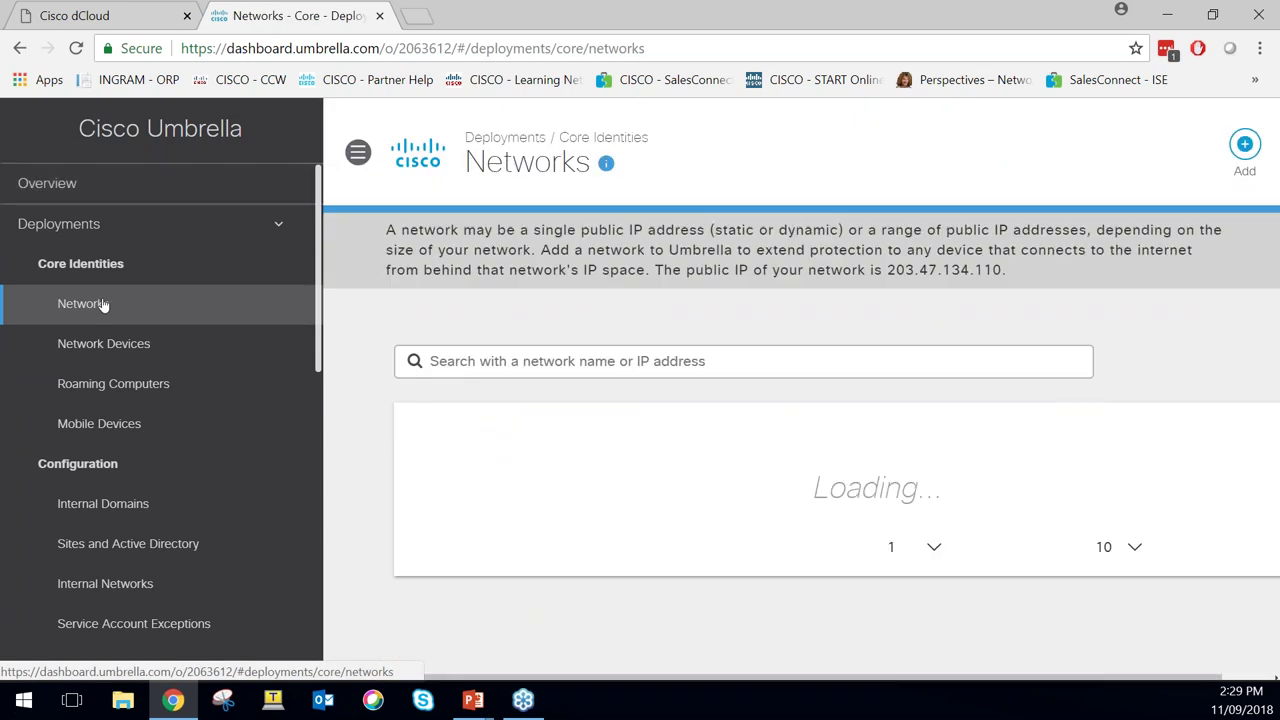
{"action": "left_click", "coordinate": [1234, 146]}
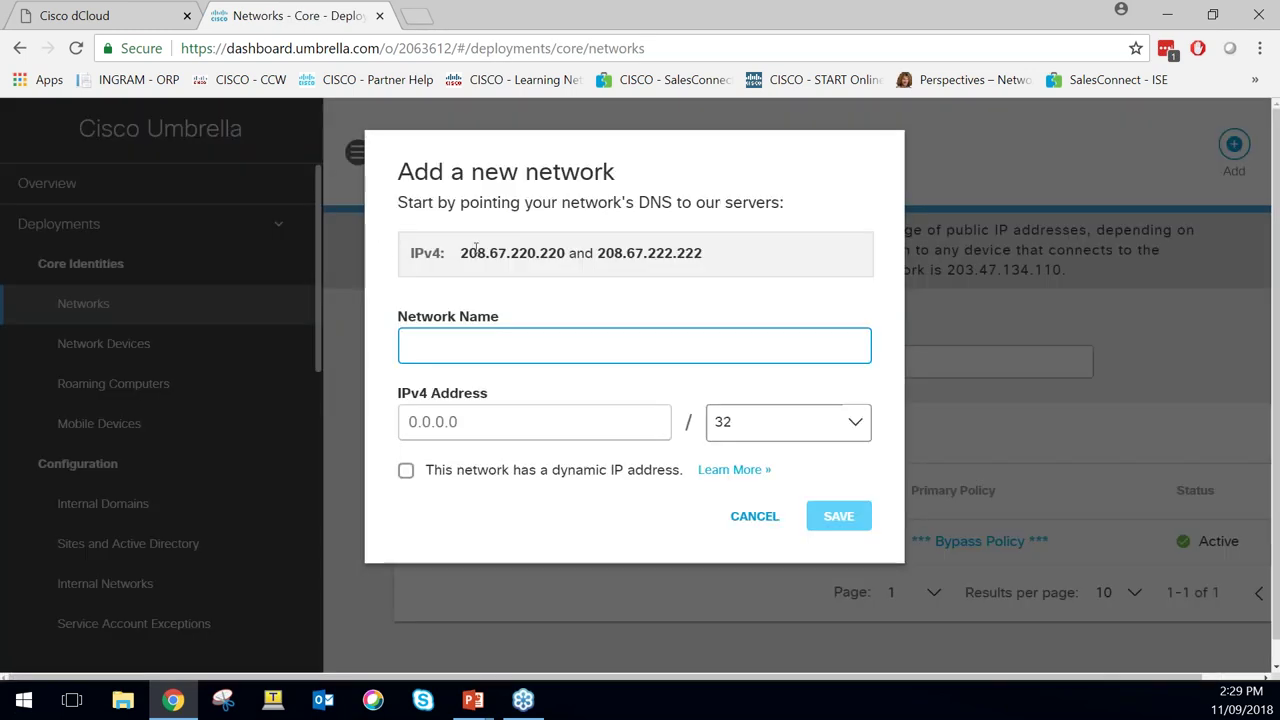
{"action": "left_click_drag", "start_coordinate": [423, 202], "coordinate": [514, 202]}
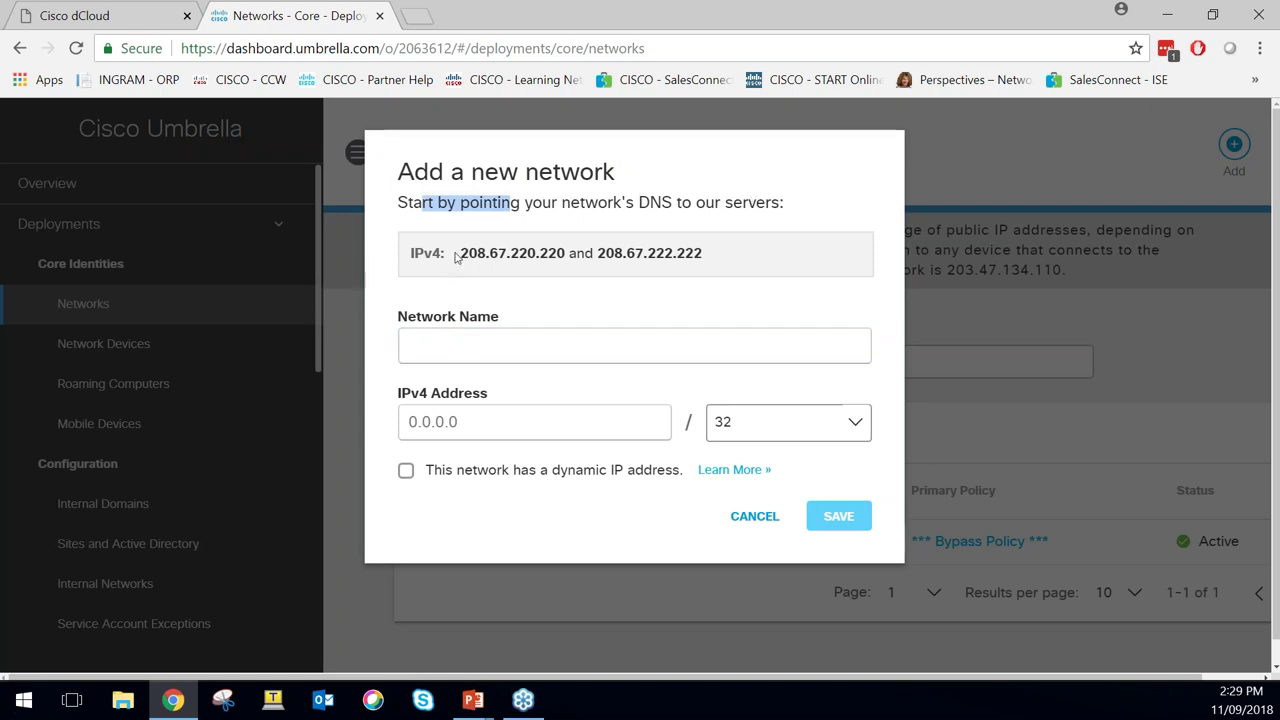
{"action": "left_click_drag", "start_coordinate": [470, 252], "coordinate": [508, 252]}
{"action": "left_click", "coordinate": [490, 350]}
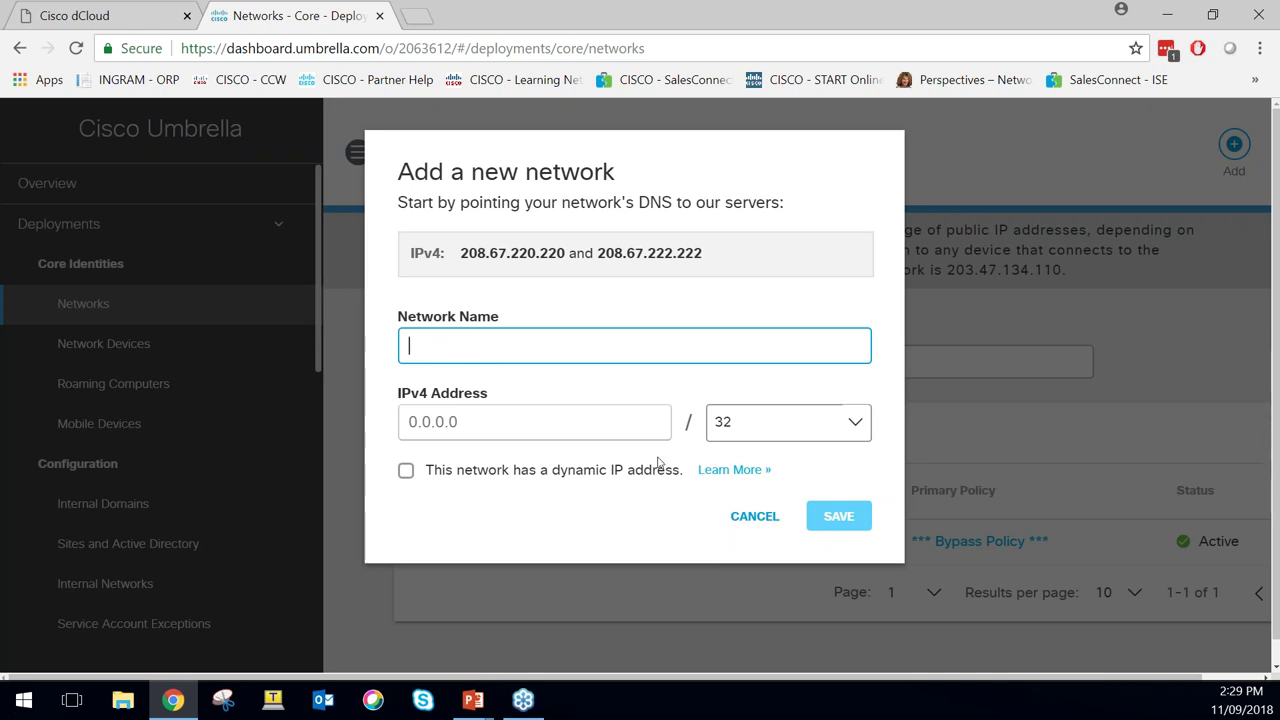
{"action": "left_click", "coordinate": [334, 334]}
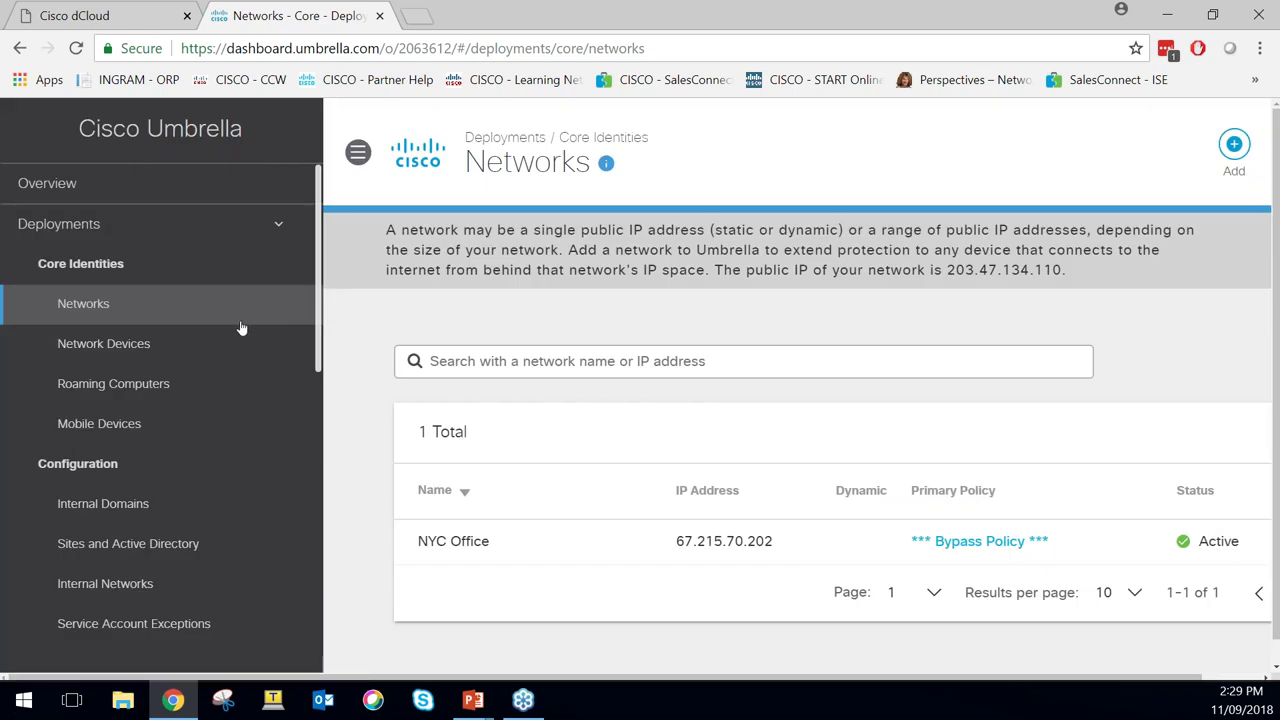
{"action": "left_click", "coordinate": [155, 387]}
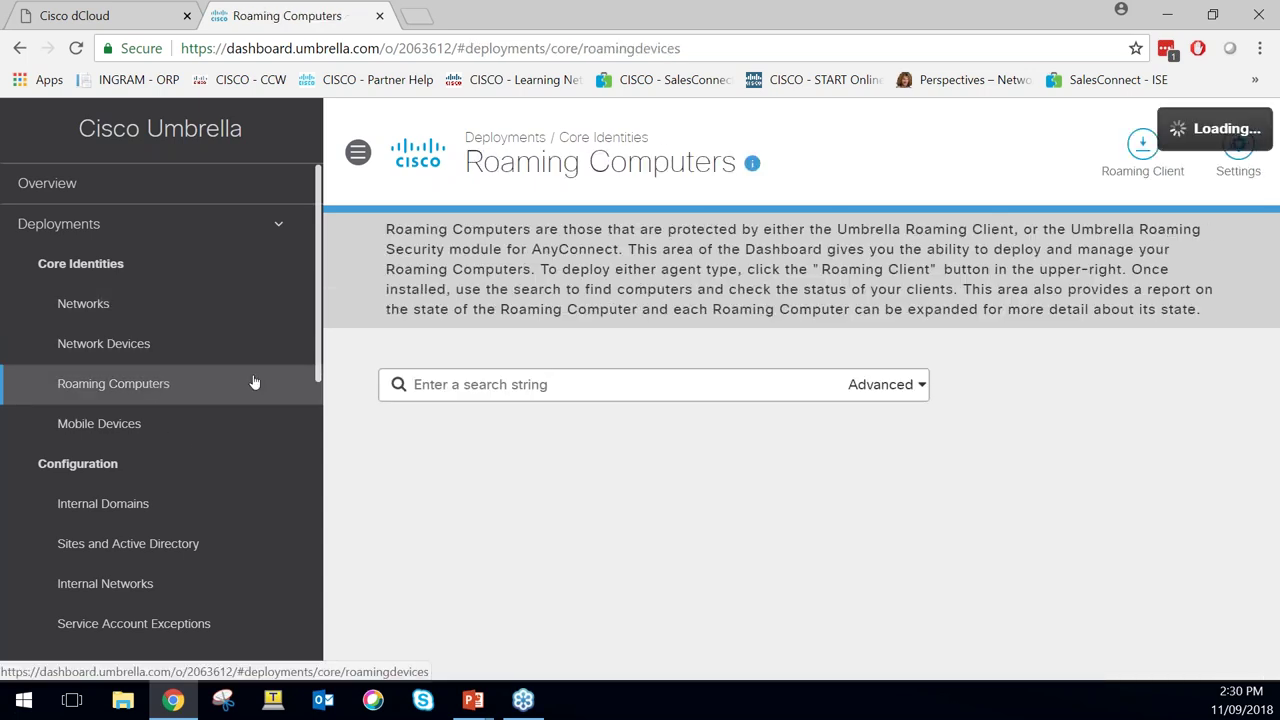
{"action": "scroll", "coordinate": [372, 380], "scroll_direction": "down", "scroll_amount": 4}
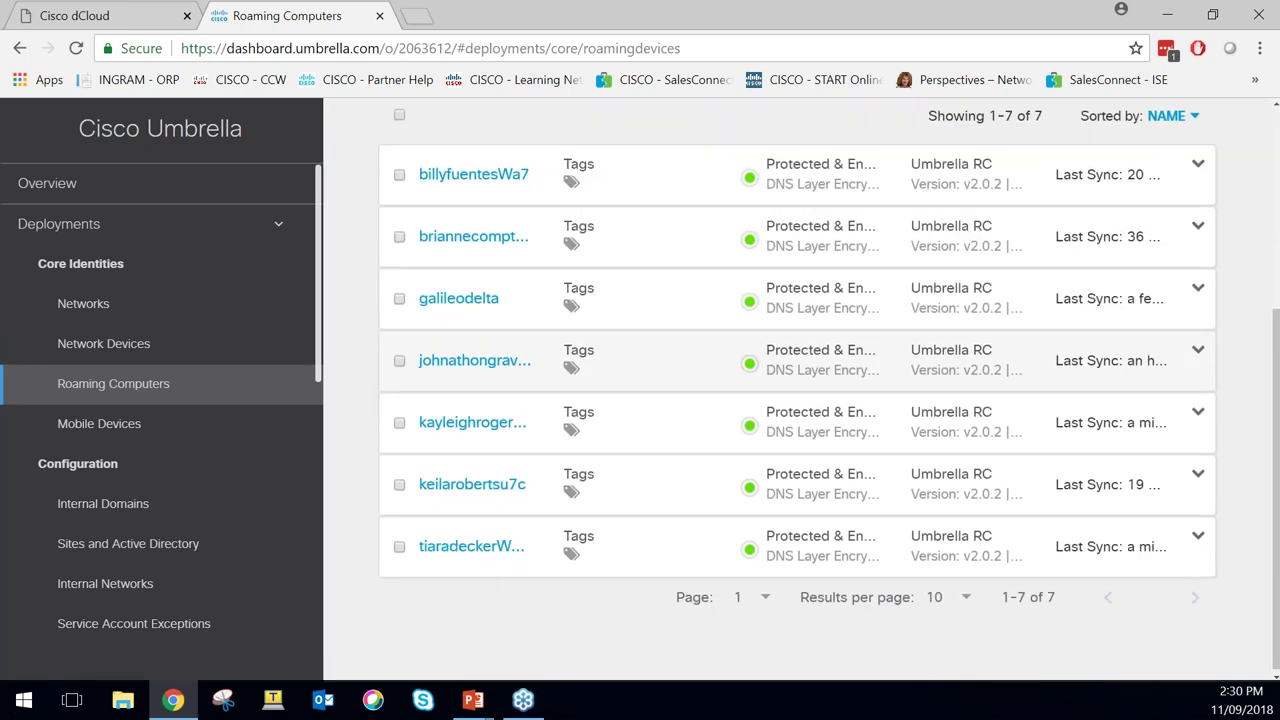
{"action": "scroll", "coordinate": [603, 409], "scroll_direction": "up", "scroll_amount": 3}
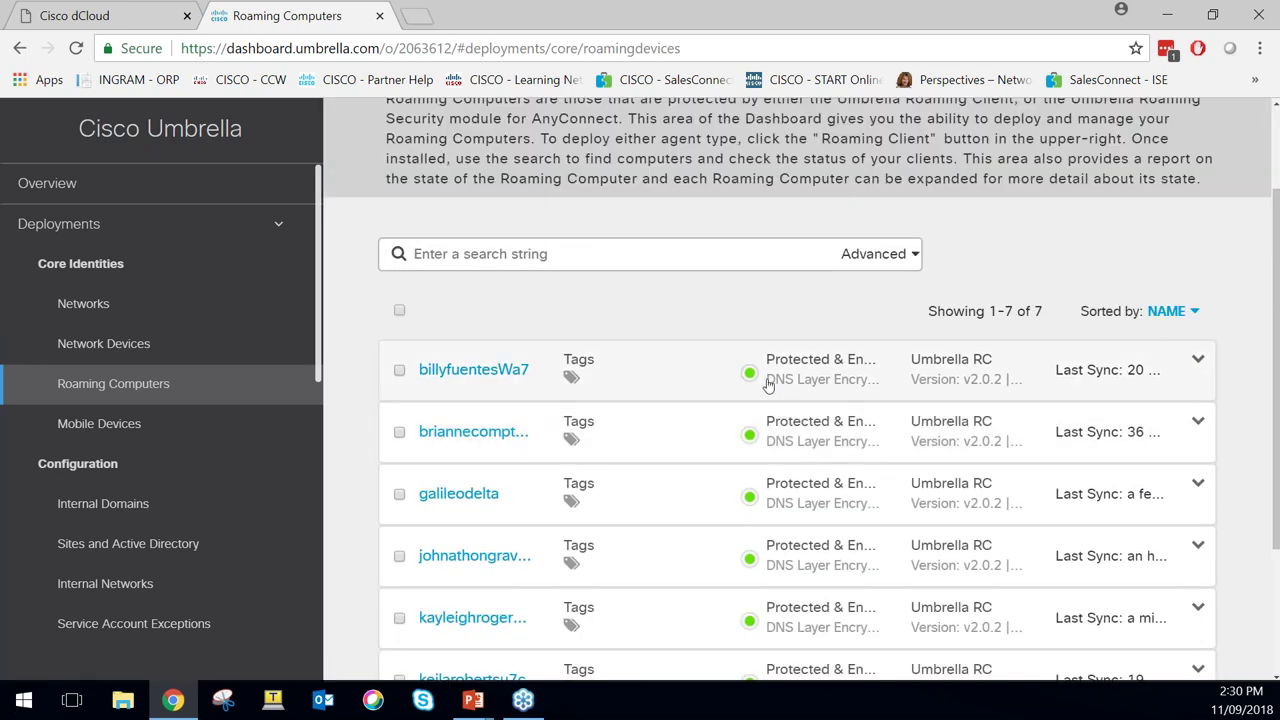
{"action": "scroll", "coordinate": [768, 382], "scroll_direction": "down", "scroll_amount": 1}
{"action": "scroll", "coordinate": [768, 375], "scroll_direction": "down", "scroll_amount": 2}
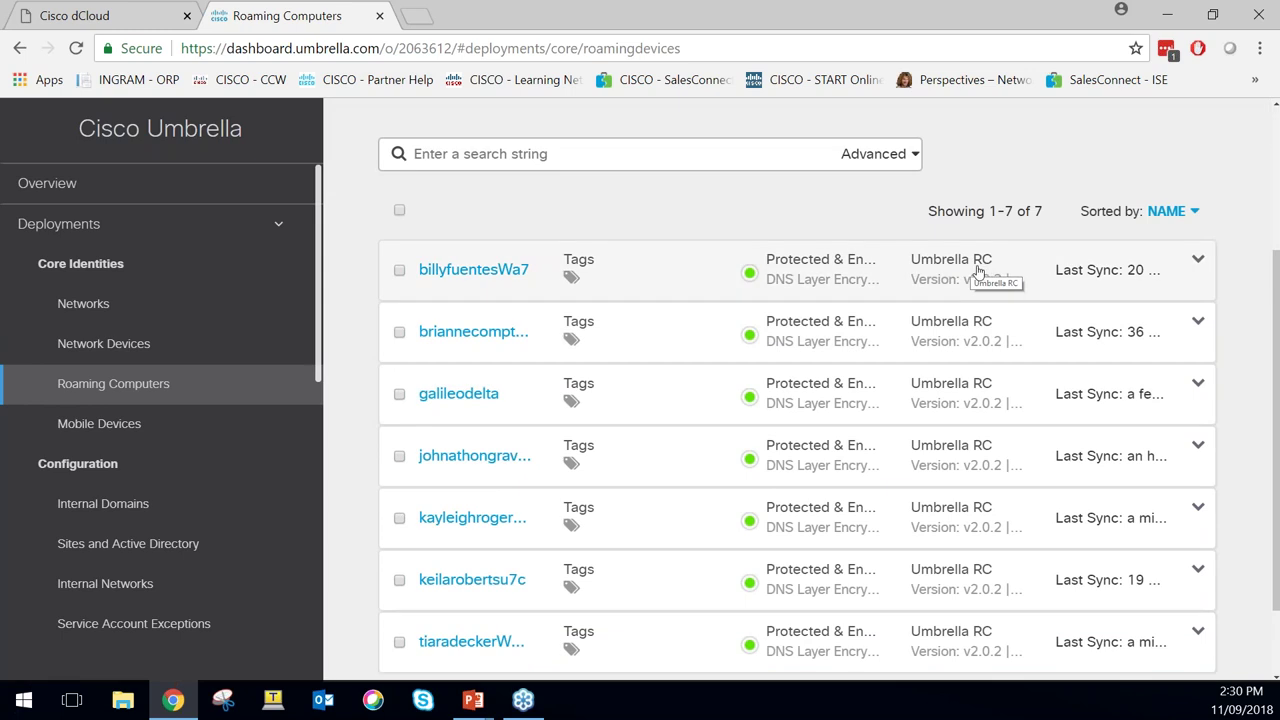
{"action": "scroll", "coordinate": [975, 277], "scroll_direction": "up", "scroll_amount": 4}
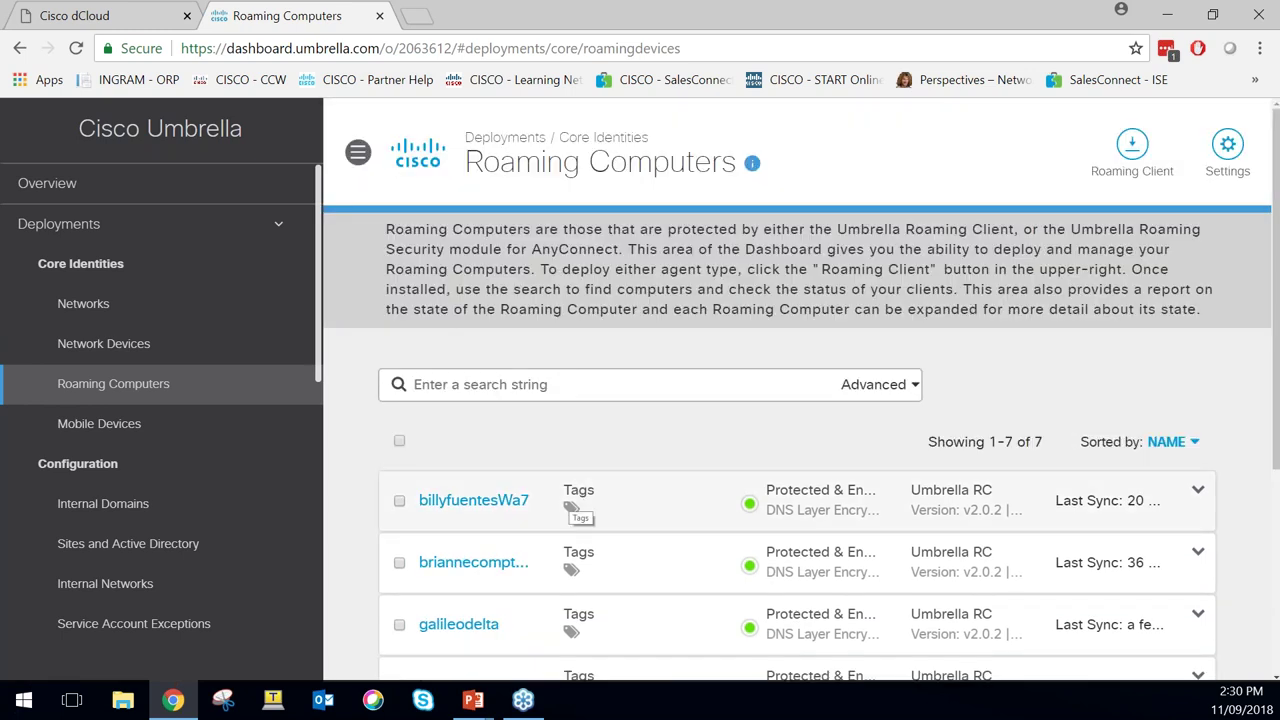
{"action": "left_click", "coordinate": [1133, 148]}
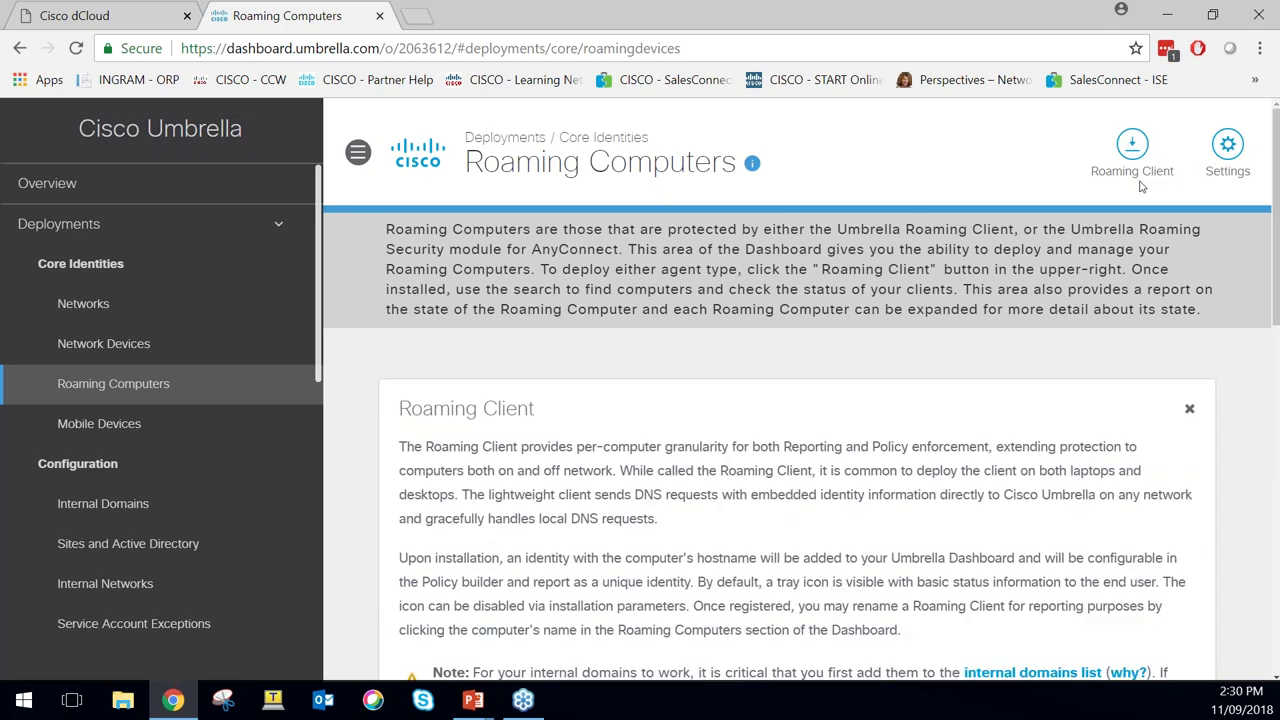
{"action": "scroll", "coordinate": [1140, 186], "scroll_direction": "down", "scroll_amount": 3}
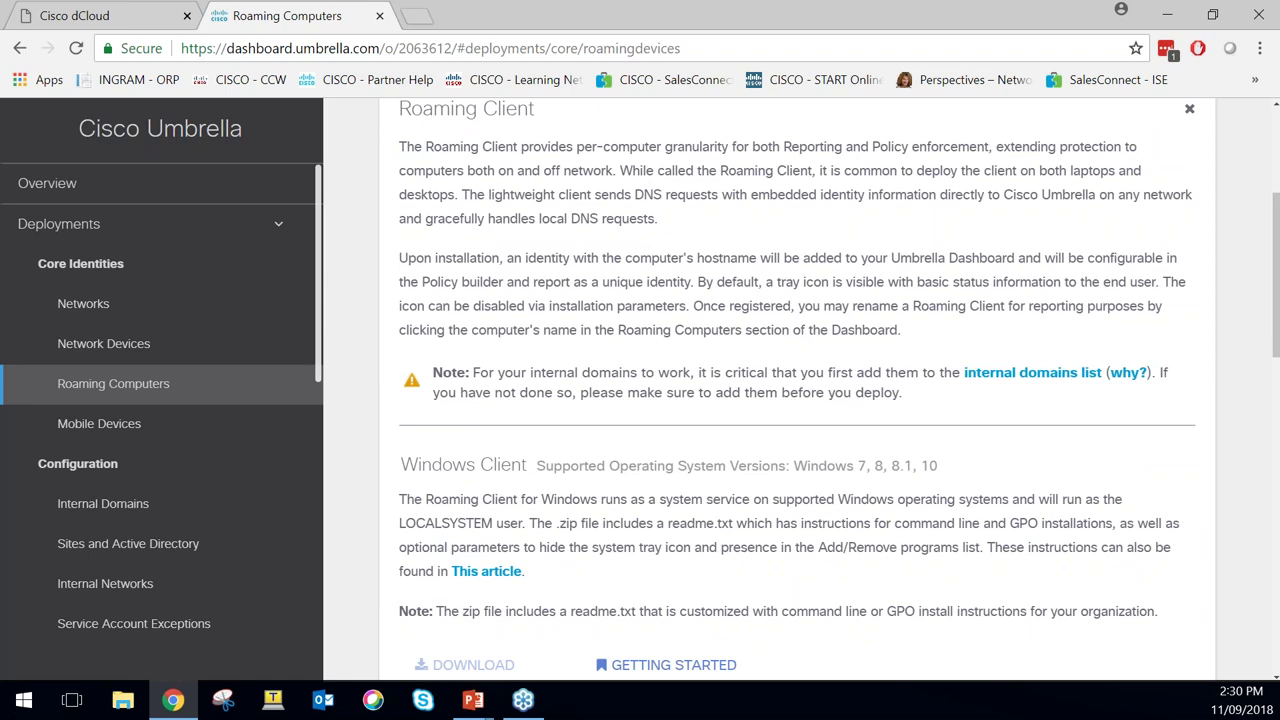
{"action": "scroll", "coordinate": [790, 400], "scroll_direction": "down", "scroll_amount": 1}
{"action": "left_click_drag", "start_coordinate": [401, 363], "coordinate": [526, 364]}
{"action": "scroll", "coordinate": [512, 350], "scroll_direction": "down", "scroll_amount": 3}
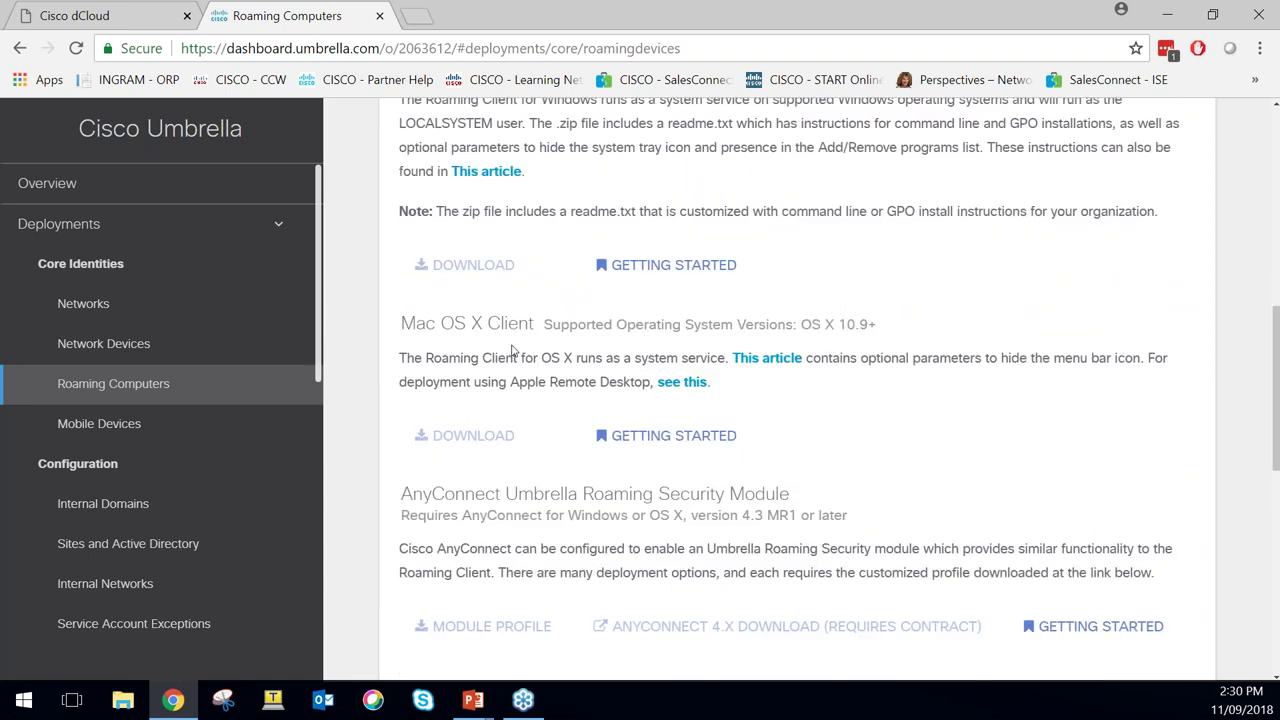
{"action": "scroll", "coordinate": [512, 350], "scroll_direction": "down", "scroll_amount": 2}
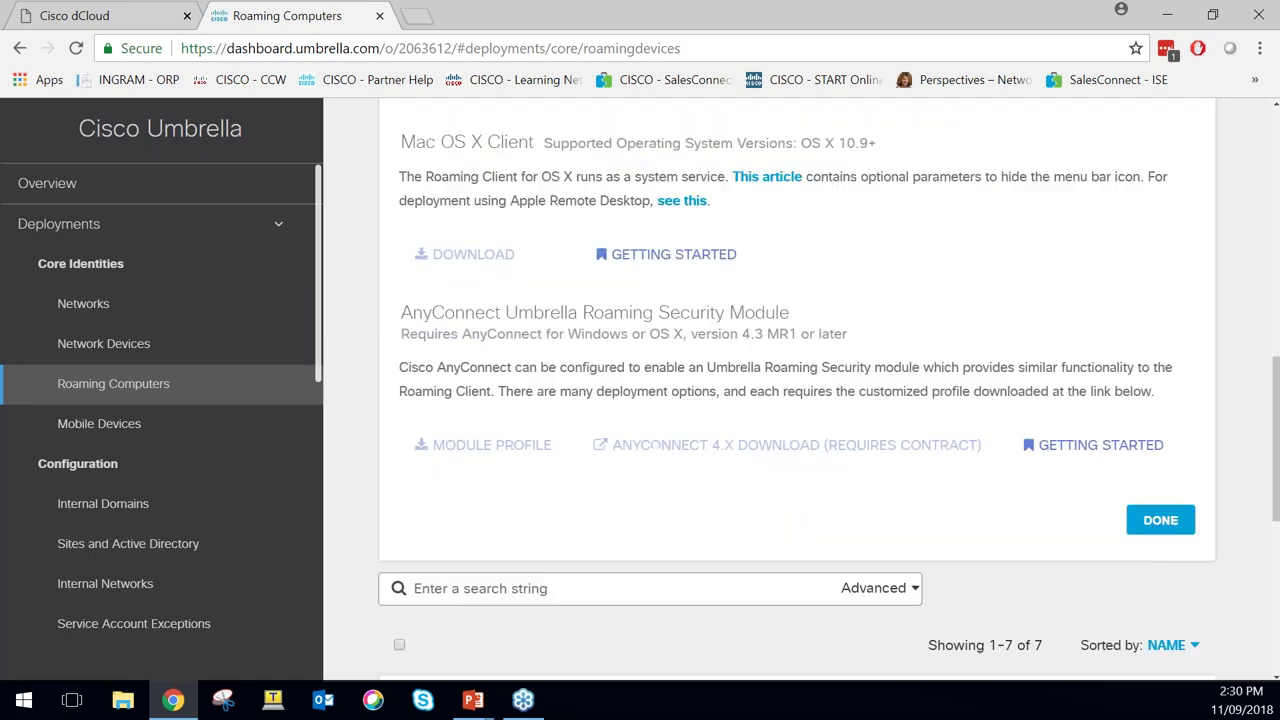
{"action": "scroll", "coordinate": [655, 370], "scroll_direction": "up", "scroll_amount": 1}
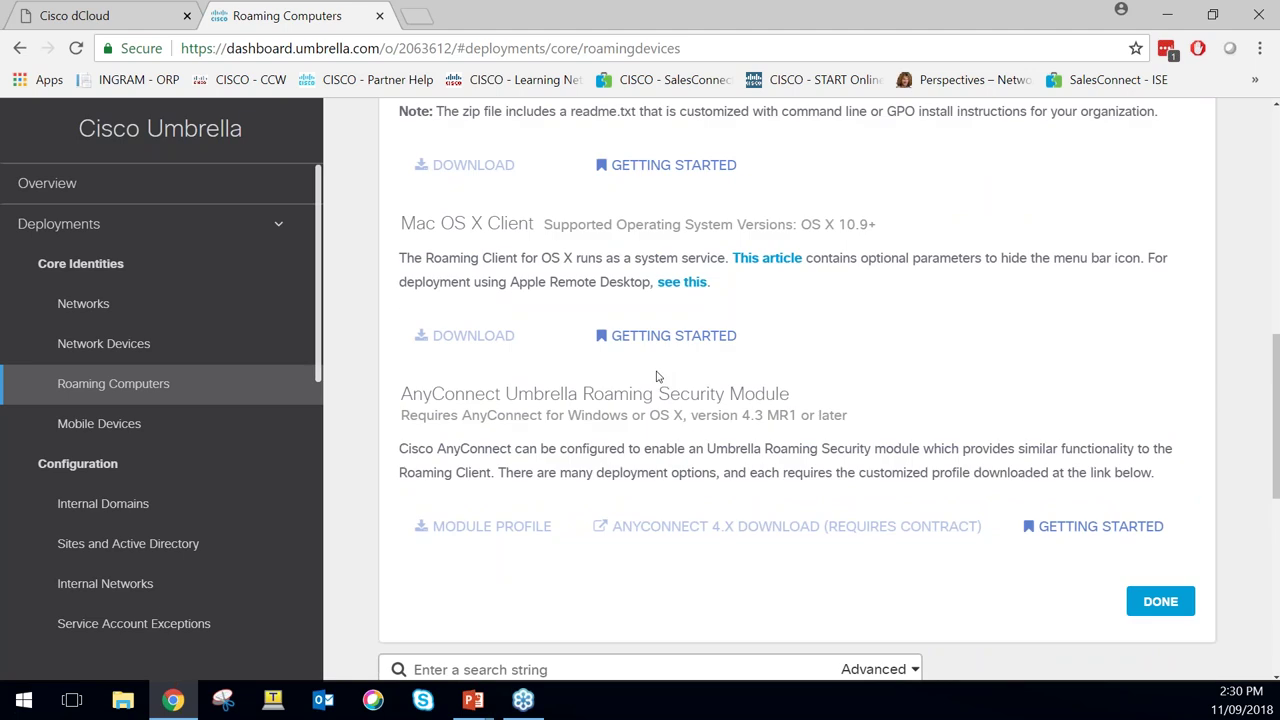
{"action": "scroll", "coordinate": [657, 376], "scroll_direction": "up", "scroll_amount": 1}
{"action": "scroll", "coordinate": [657, 376], "scroll_direction": "up", "scroll_amount": 3}
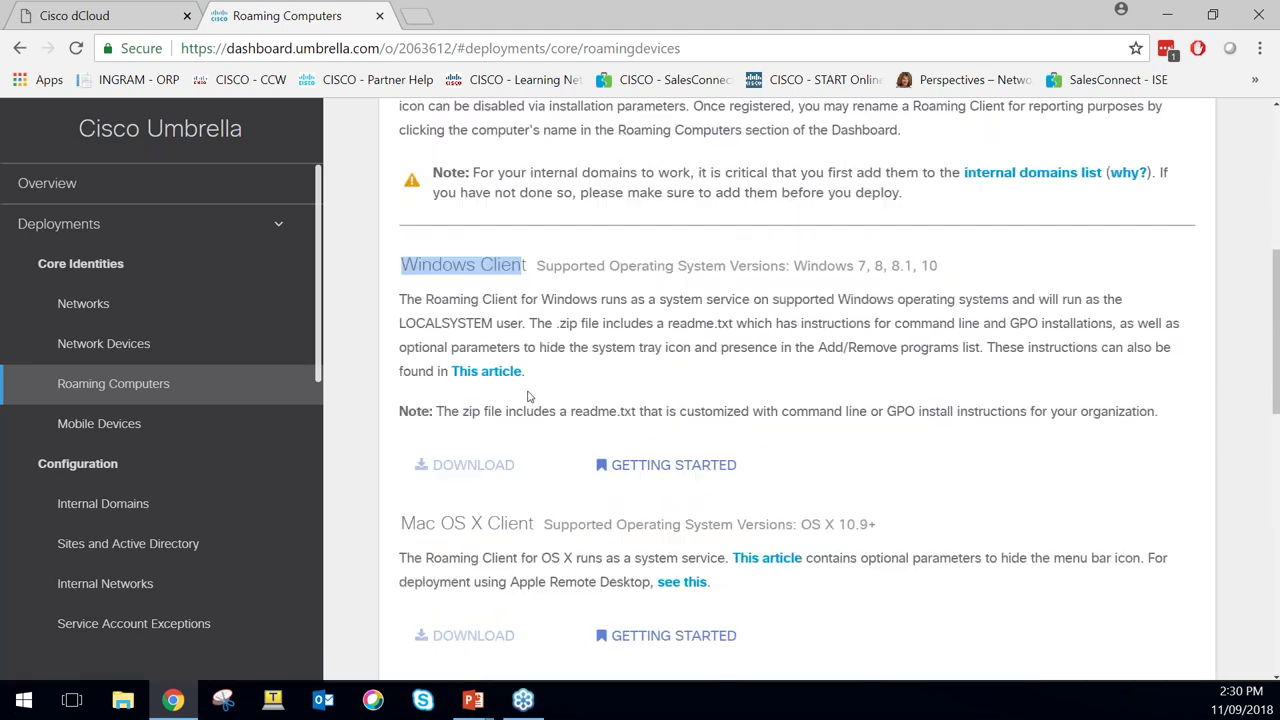
{"action": "scroll", "coordinate": [530, 397], "scroll_direction": "up", "scroll_amount": 2}
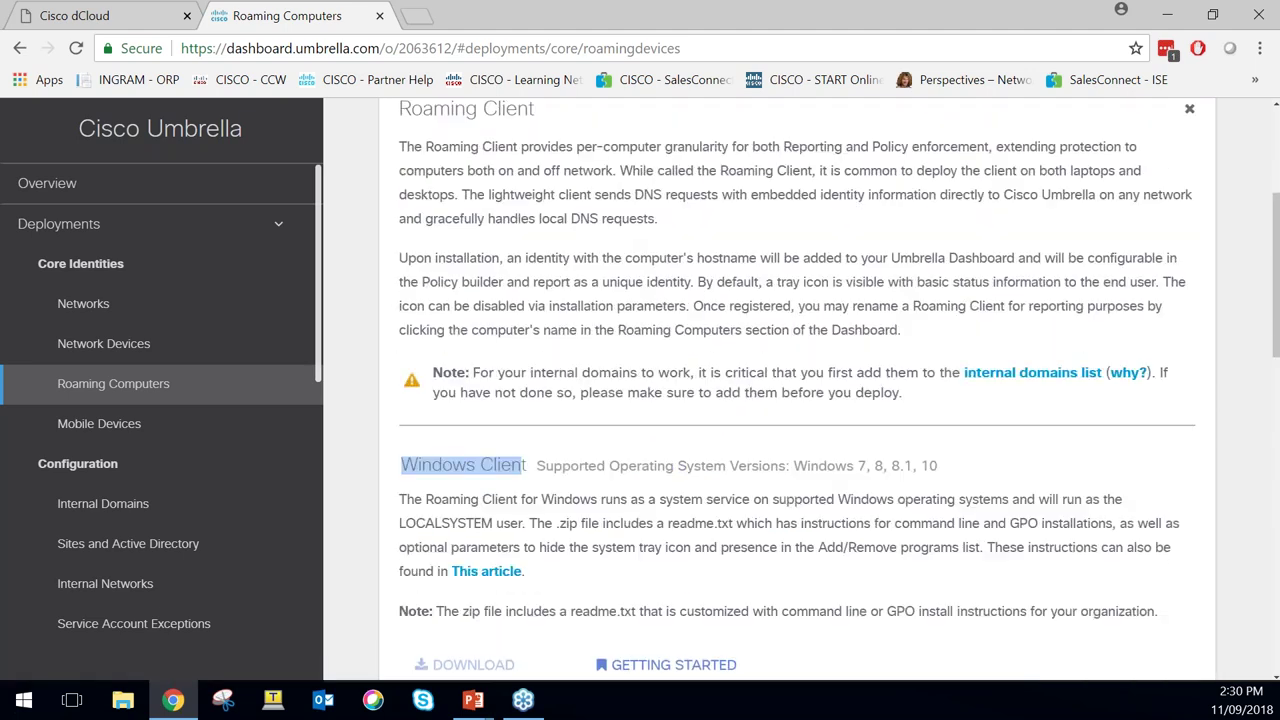
{"action": "scroll", "coordinate": [360, 388], "scroll_direction": "up", "scroll_amount": 3}
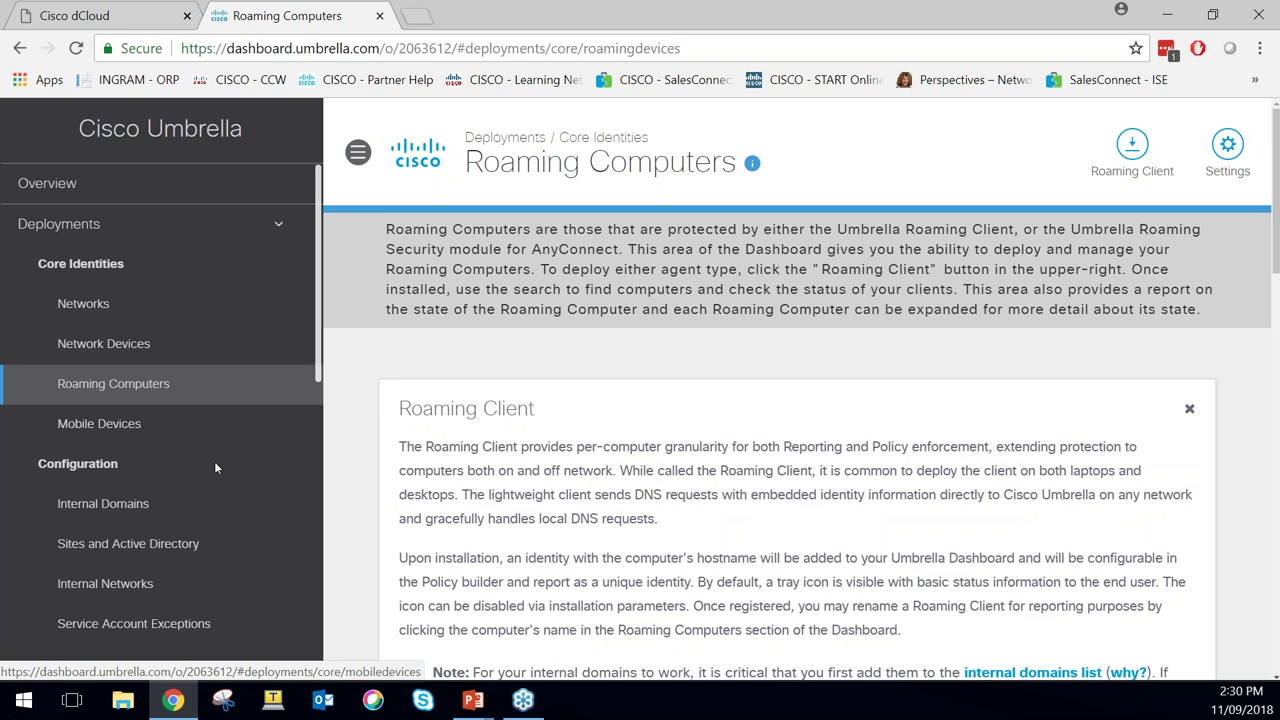
{"action": "scroll", "coordinate": [103, 394], "scroll_direction": "down", "scroll_amount": 2}
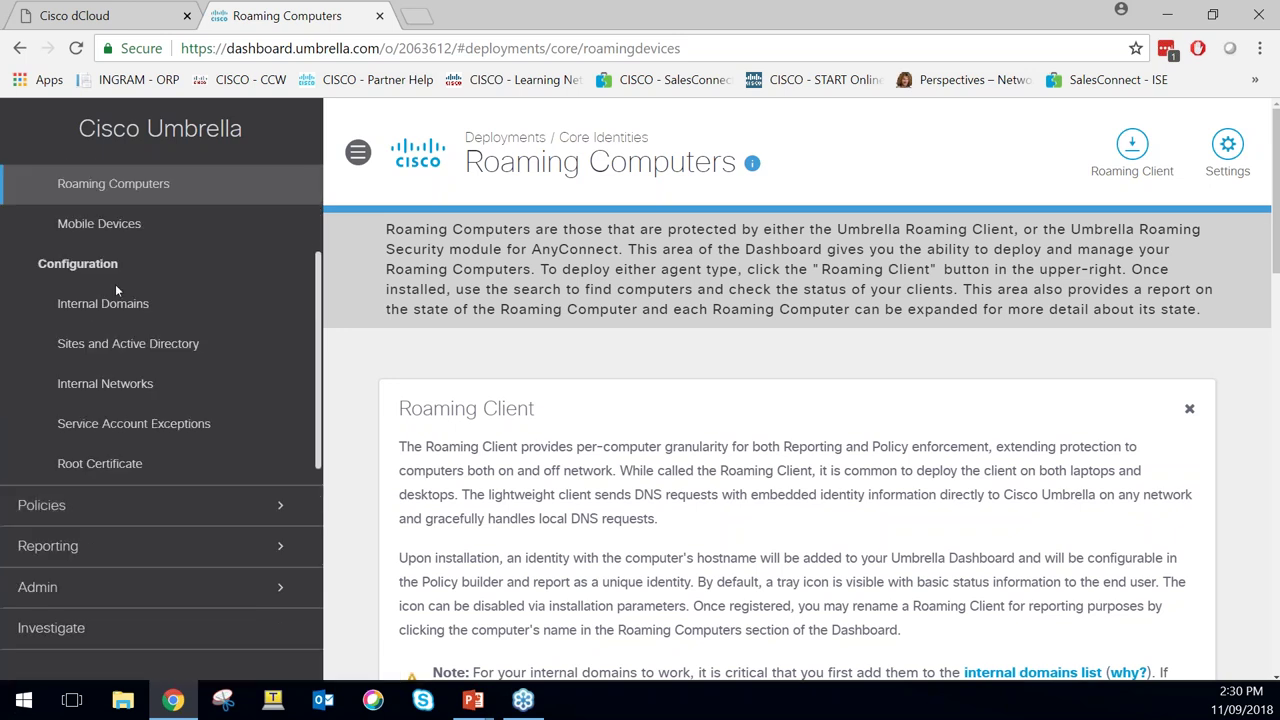
Open Policies > All Policies and browse the enforcement-ordered list, led by Application Policy
{"action": "left_click", "coordinate": [97, 505]}
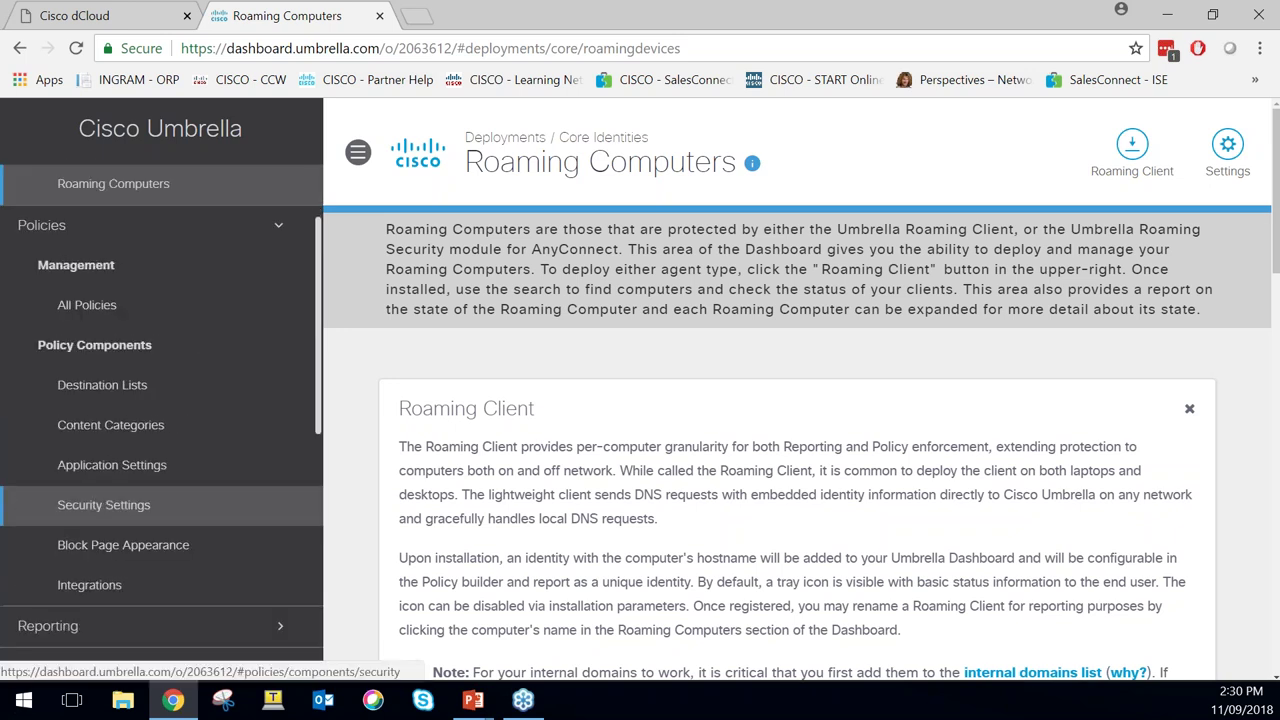
{"action": "left_click", "coordinate": [90, 305]}
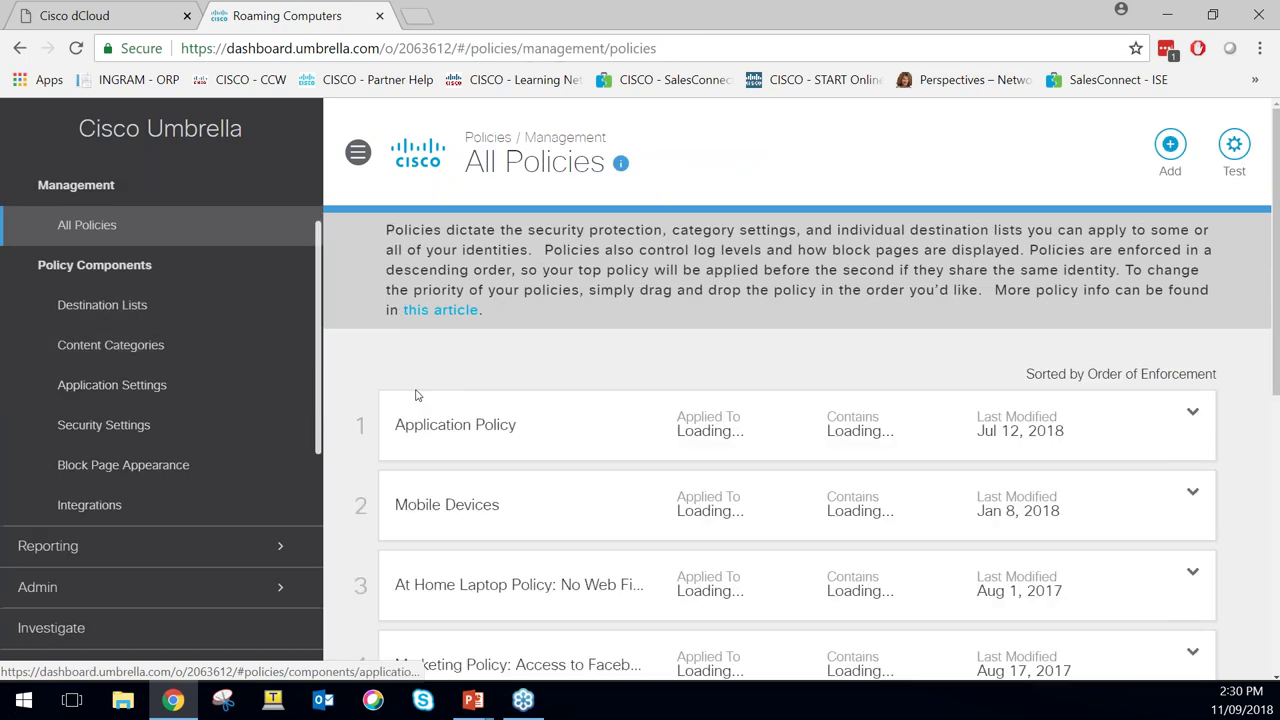
{"action": "scroll", "coordinate": [450, 405], "scroll_direction": "down", "scroll_amount": 2}
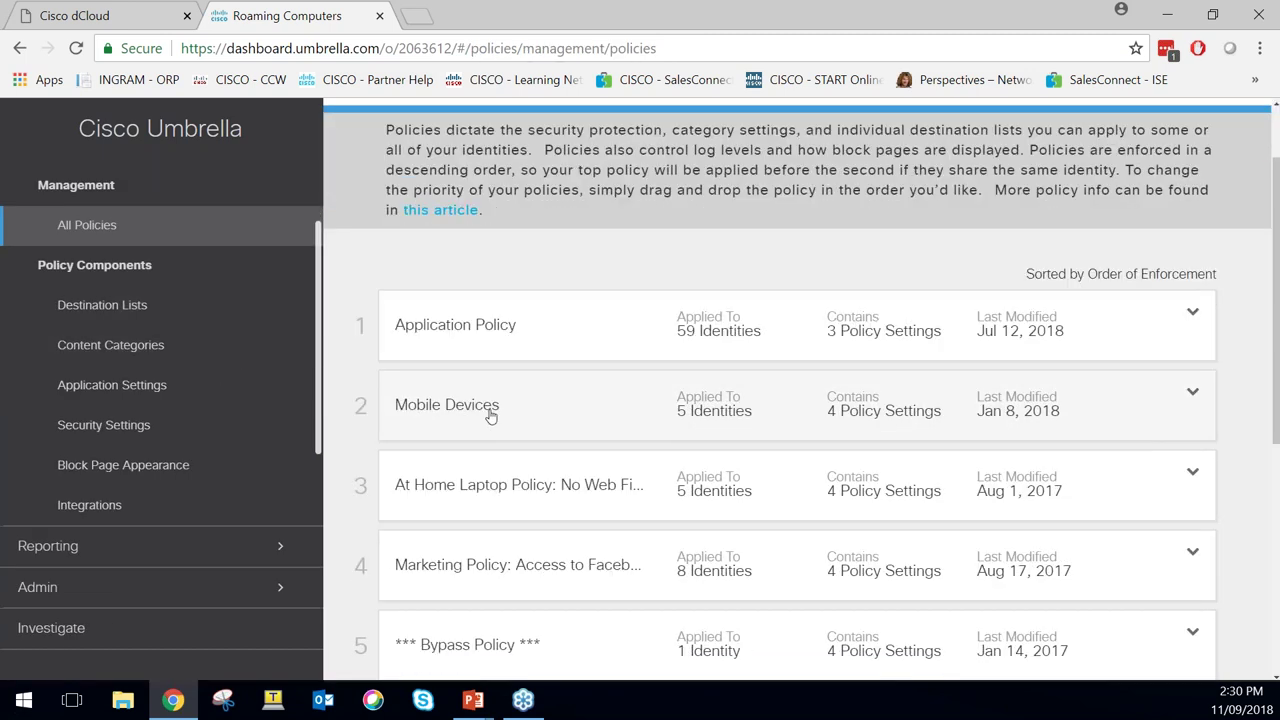
{"action": "scroll", "coordinate": [530, 390], "scroll_direction": "down", "scroll_amount": 1}
{"action": "scroll", "coordinate": [523, 385], "scroll_direction": "down", "scroll_amount": 2}
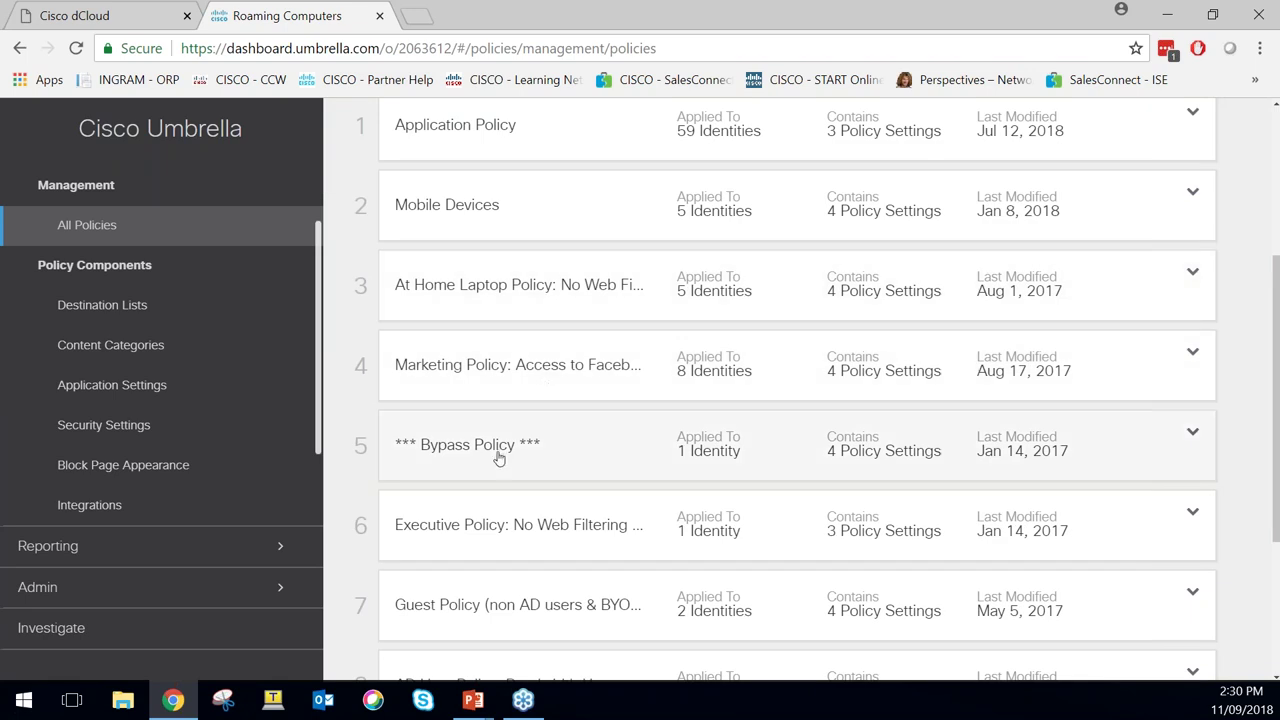
Expand the Reporting and Deployments sections in the sidebar
{"action": "scroll", "coordinate": [498, 458], "scroll_direction": "up", "scroll_amount": 2}
{"action": "left_click", "coordinate": [197, 541]}
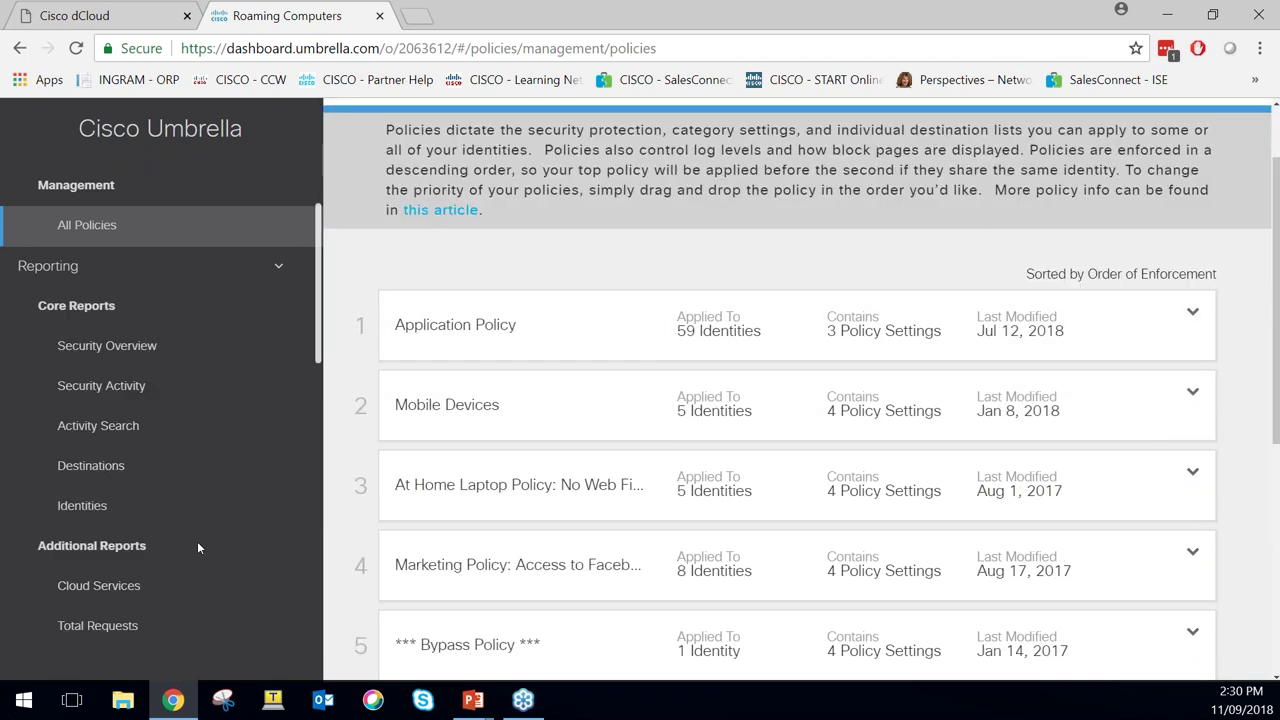
{"action": "scroll", "coordinate": [238, 339], "scroll_direction": "up", "scroll_amount": 1}
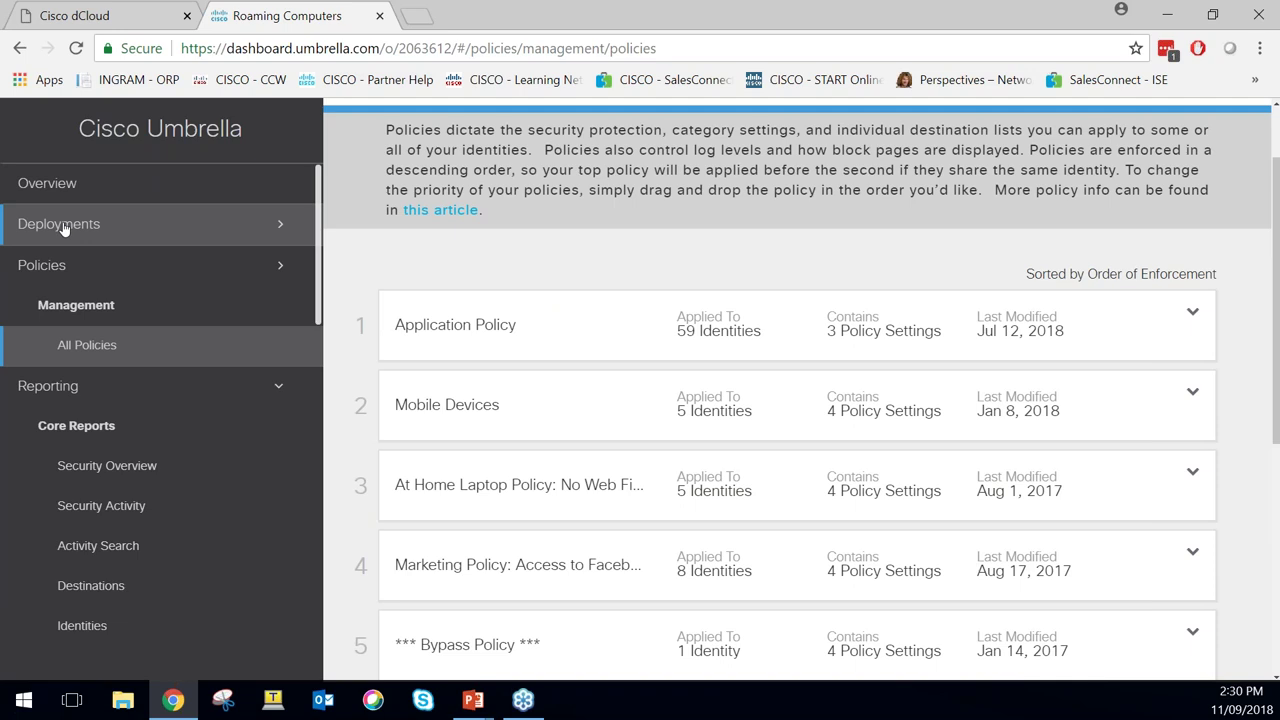
{"action": "left_click", "coordinate": [63, 228]}
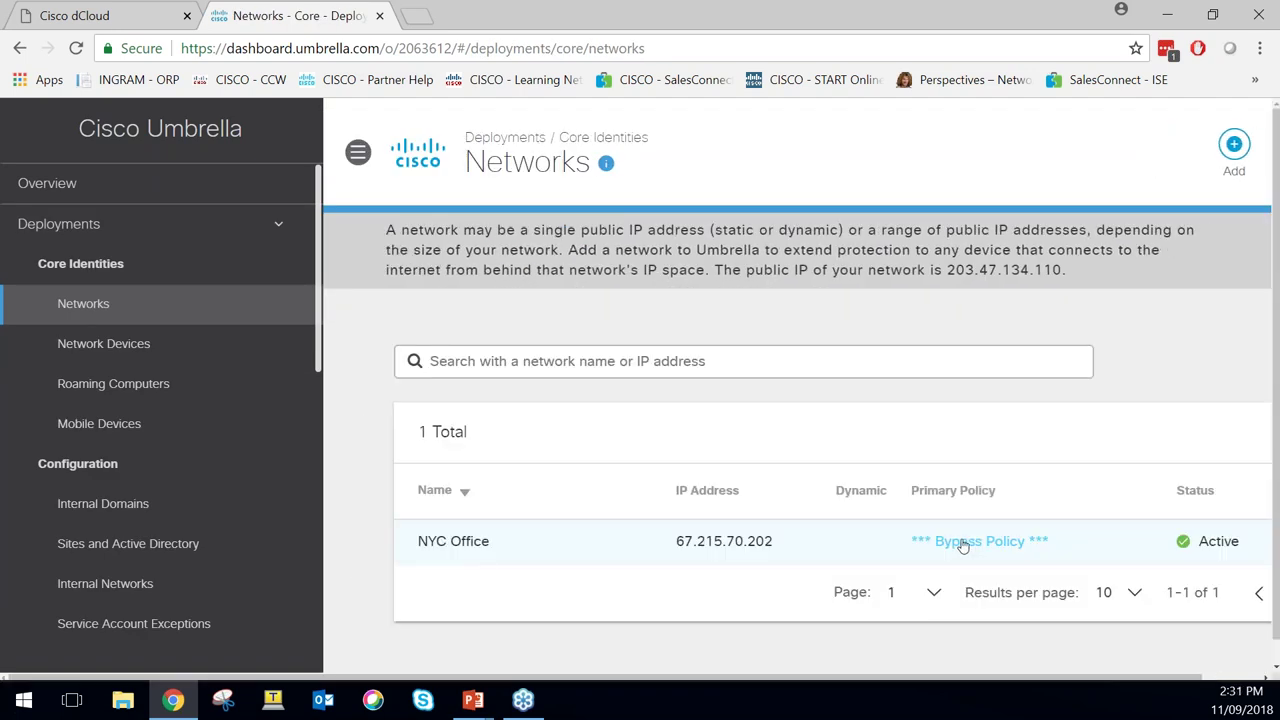
Expand the Bypass Policy and open its content category settings for editing
{"action": "left_click", "coordinate": [962, 542]}
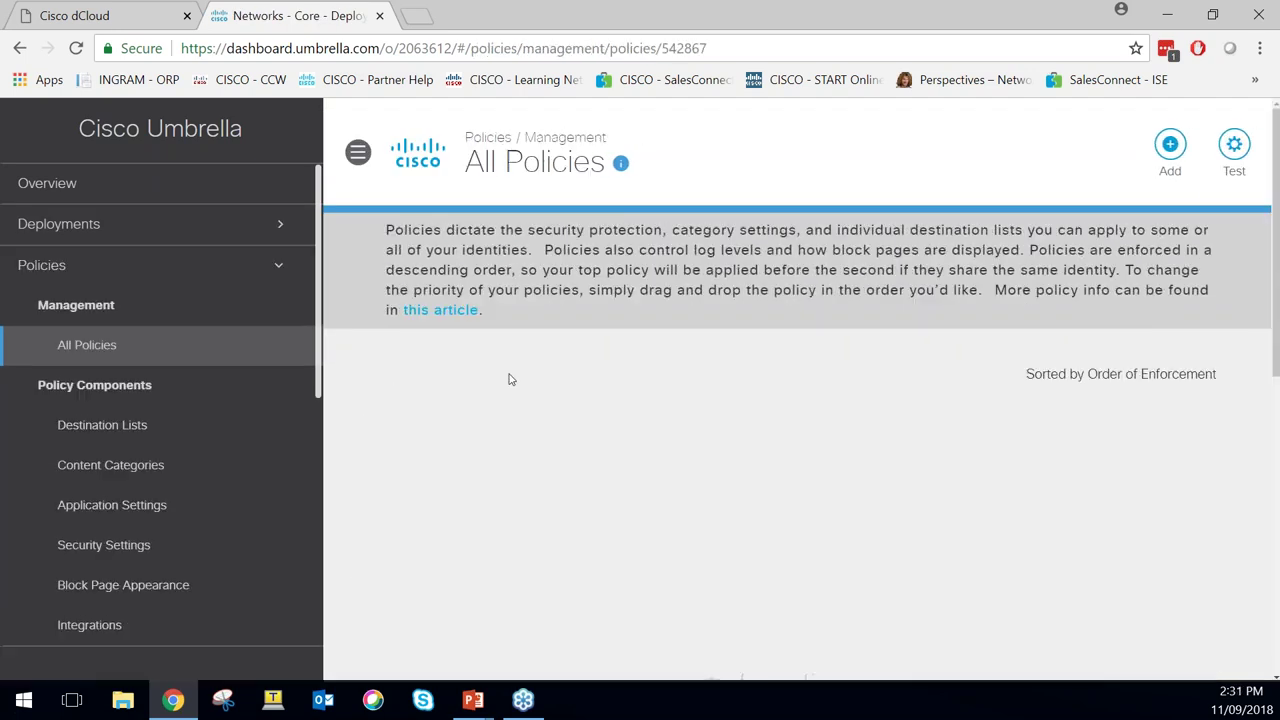
{"action": "scroll", "coordinate": [510, 378], "scroll_direction": "down", "scroll_amount": 6}
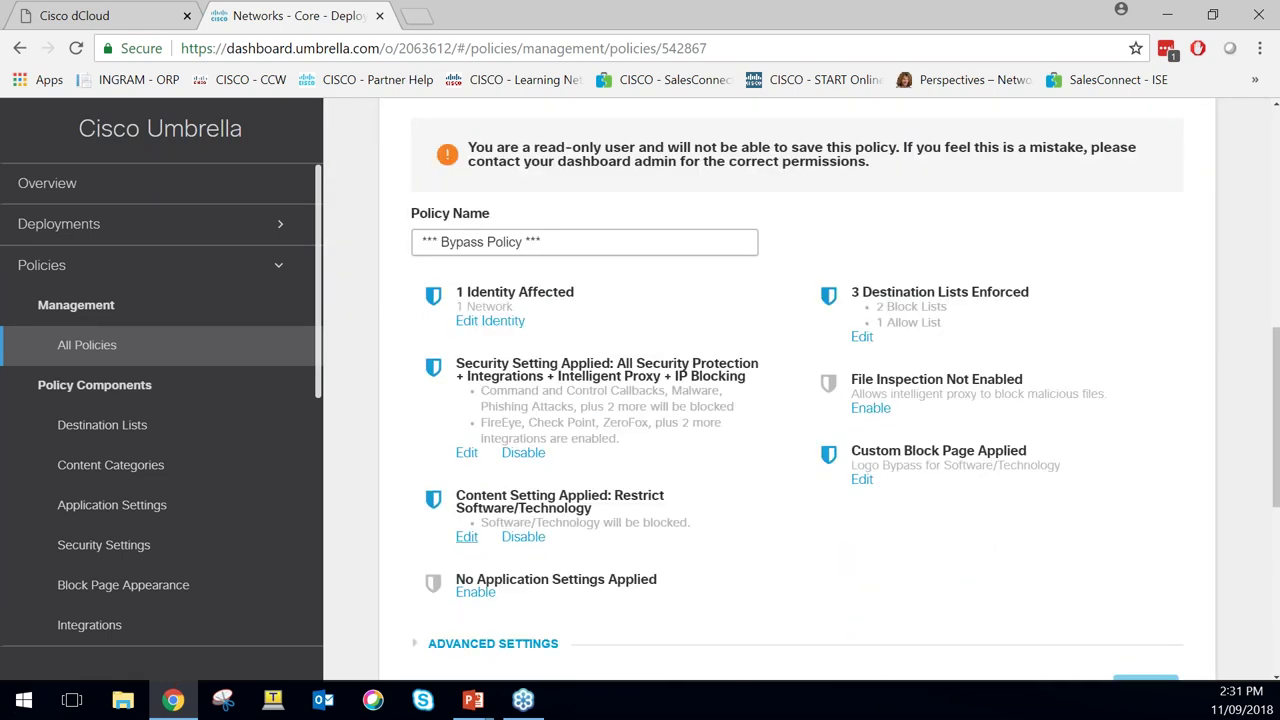
{"action": "left_click", "coordinate": [466, 537]}
{"action": "scroll", "coordinate": [455, 393], "scroll_direction": "down", "scroll_amount": 2}
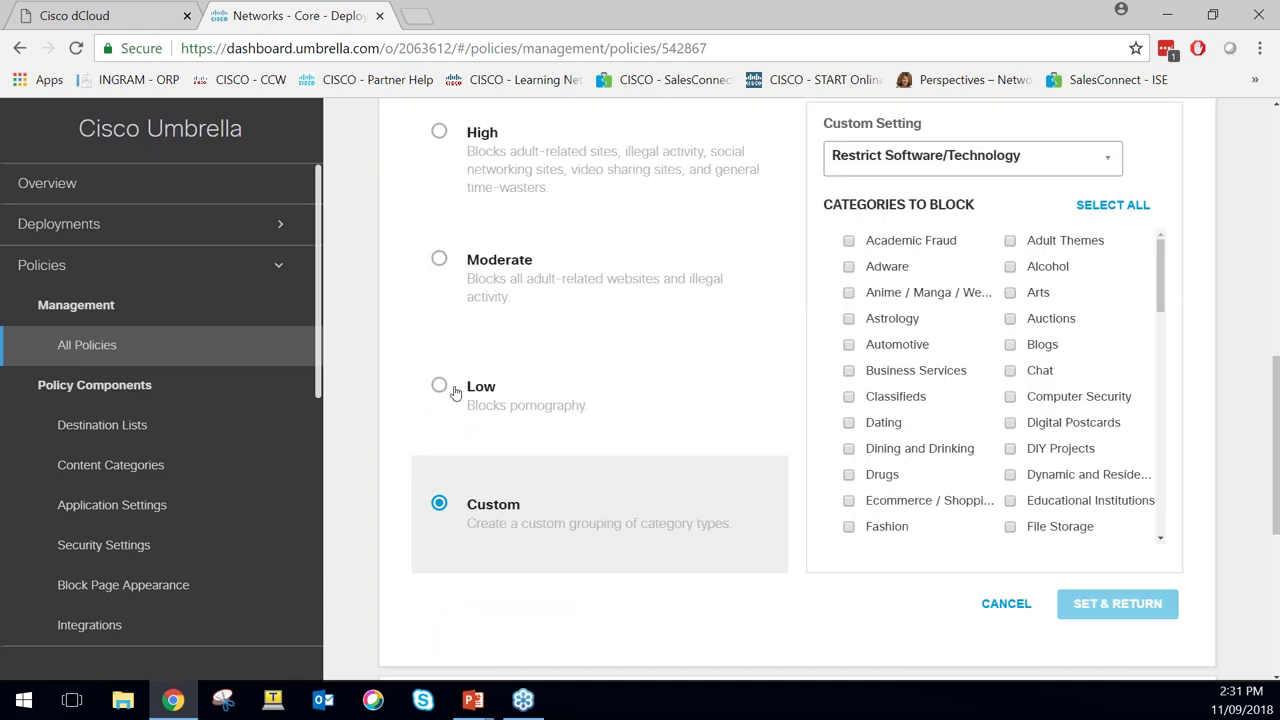
{"action": "scroll", "coordinate": [445, 460], "scroll_direction": "up", "scroll_amount": 1}
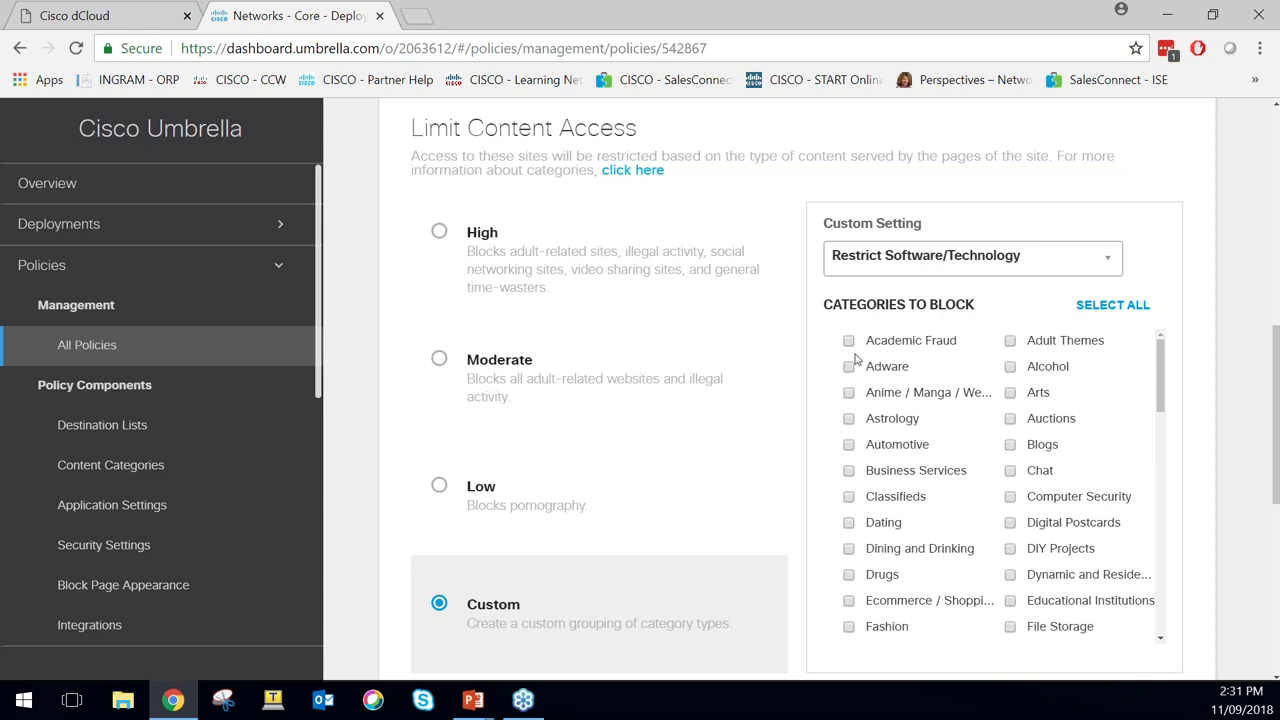
Set a Custom content setting blocking Adware, Alcohol, Astrology and Anime/Manga
{"action": "left_click", "coordinate": [1106, 310]}
{"action": "left_click", "coordinate": [1106, 310]}
{"action": "left_click", "coordinate": [1010, 366]}
{"action": "left_click", "coordinate": [848, 418]}
{"action": "left_click", "coordinate": [848, 392]}
{"action": "left_click", "coordinate": [848, 366]}
{"action": "left_click", "coordinate": [921, 258]}
{"action": "left_click", "coordinate": [951, 256]}
{"action": "scroll", "coordinate": [1011, 300], "scroll_direction": "down", "scroll_amount": 3}
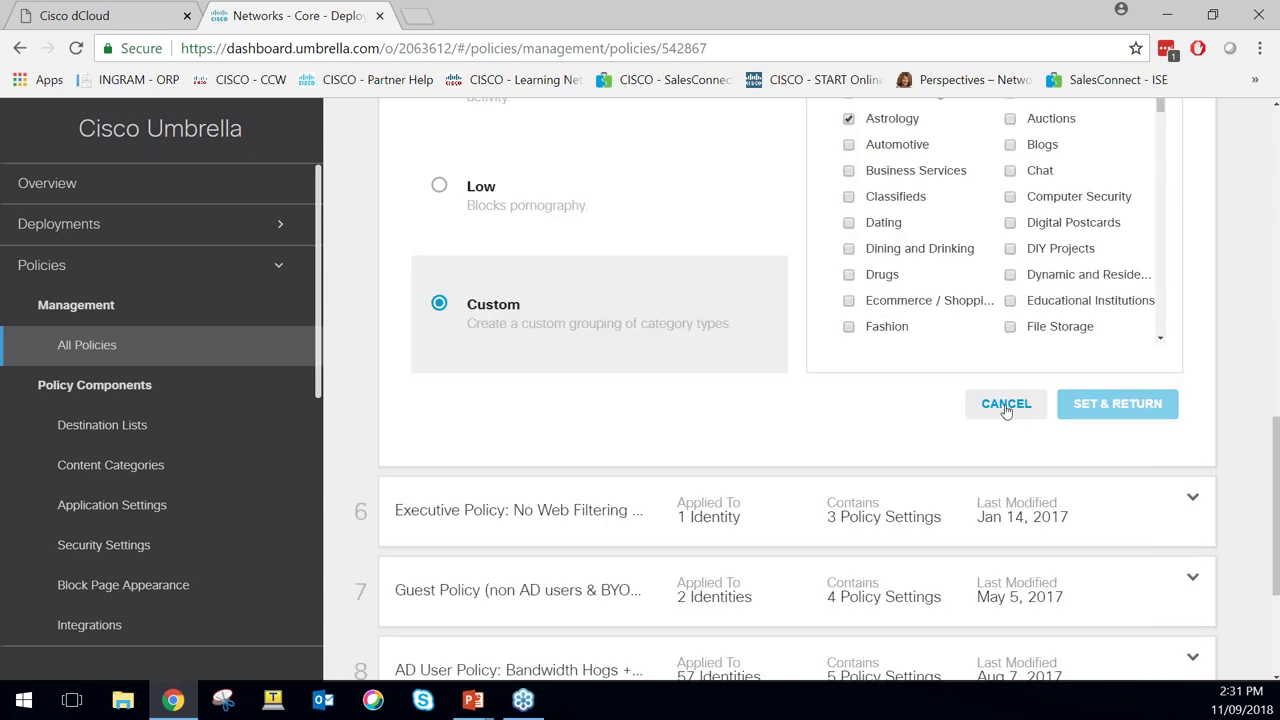
Discard the category edits, inspect the Marketing Allow List in Destination Lists, then cancel without changes
{"action": "left_click", "coordinate": [1006, 406]}
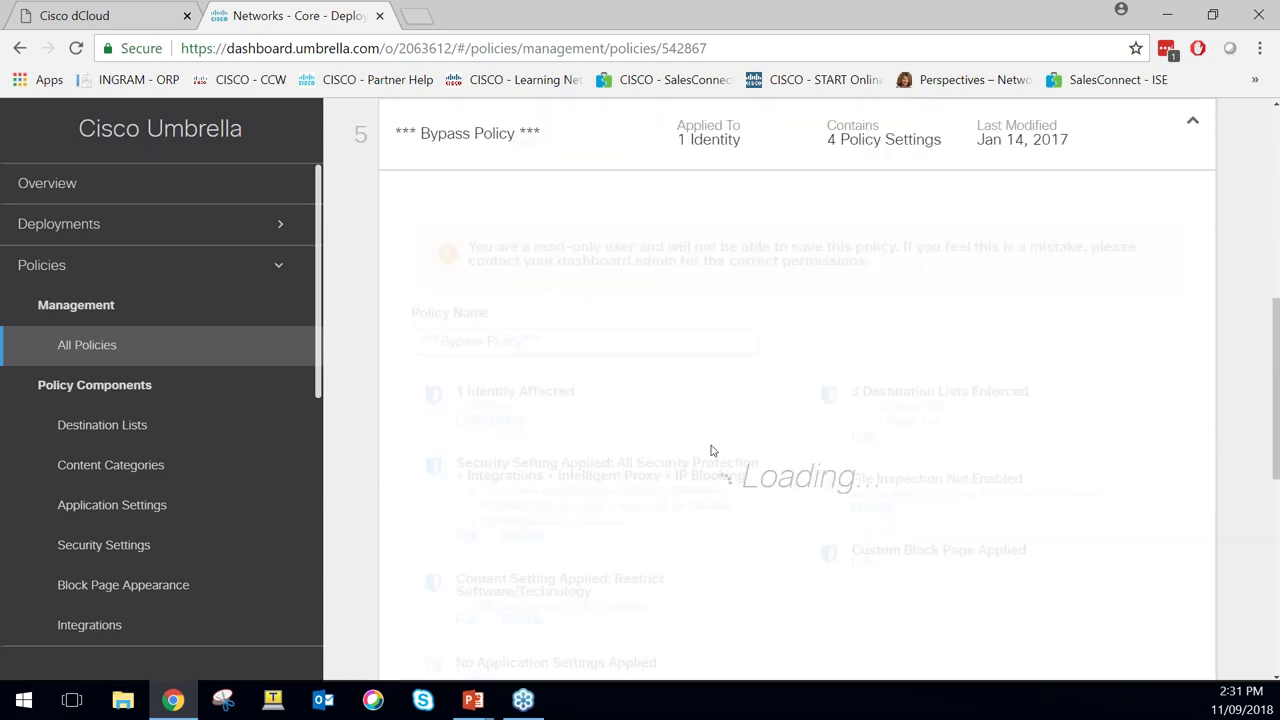
{"action": "left_click", "coordinate": [861, 436]}
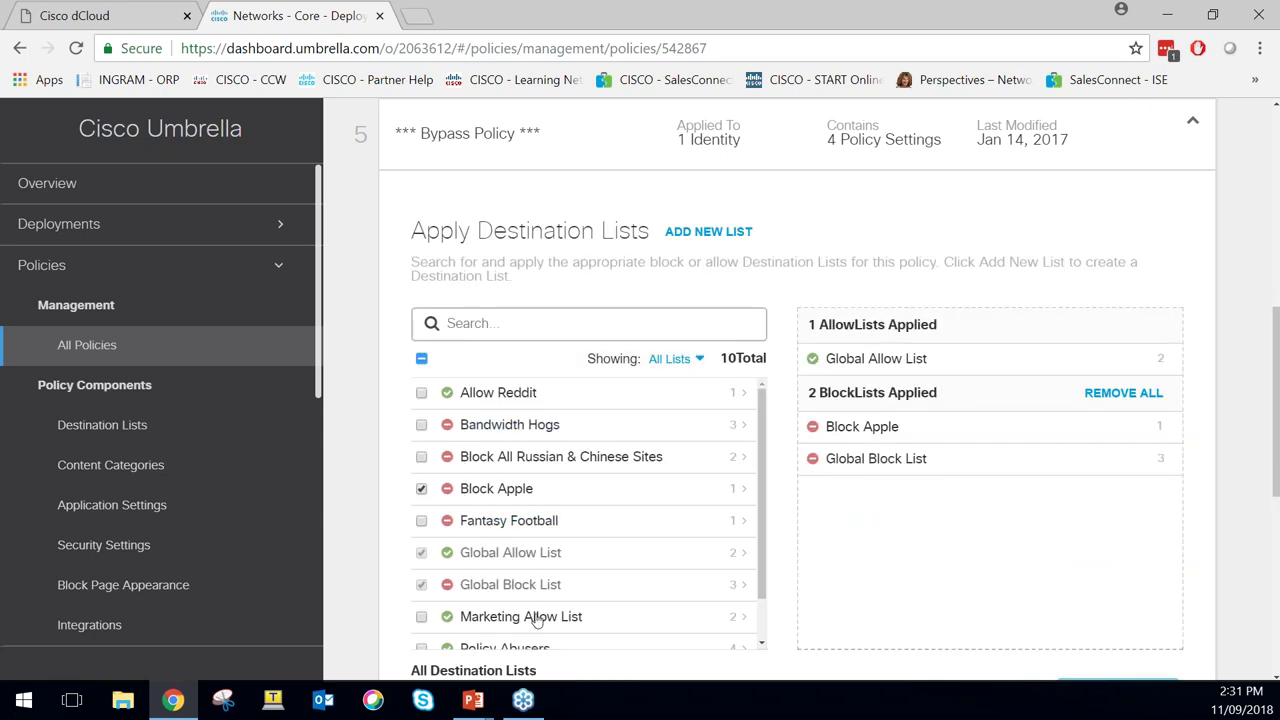
{"action": "left_click", "coordinate": [421, 618]}
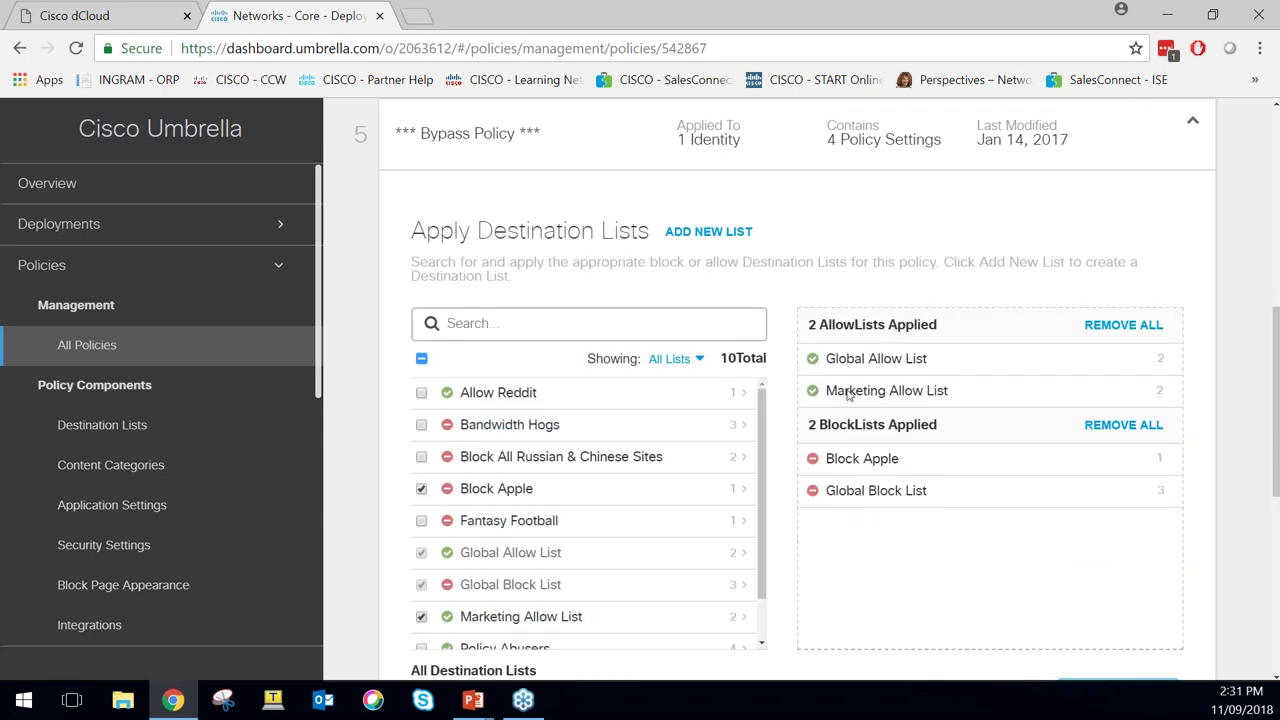
{"action": "left_click", "coordinate": [545, 618]}
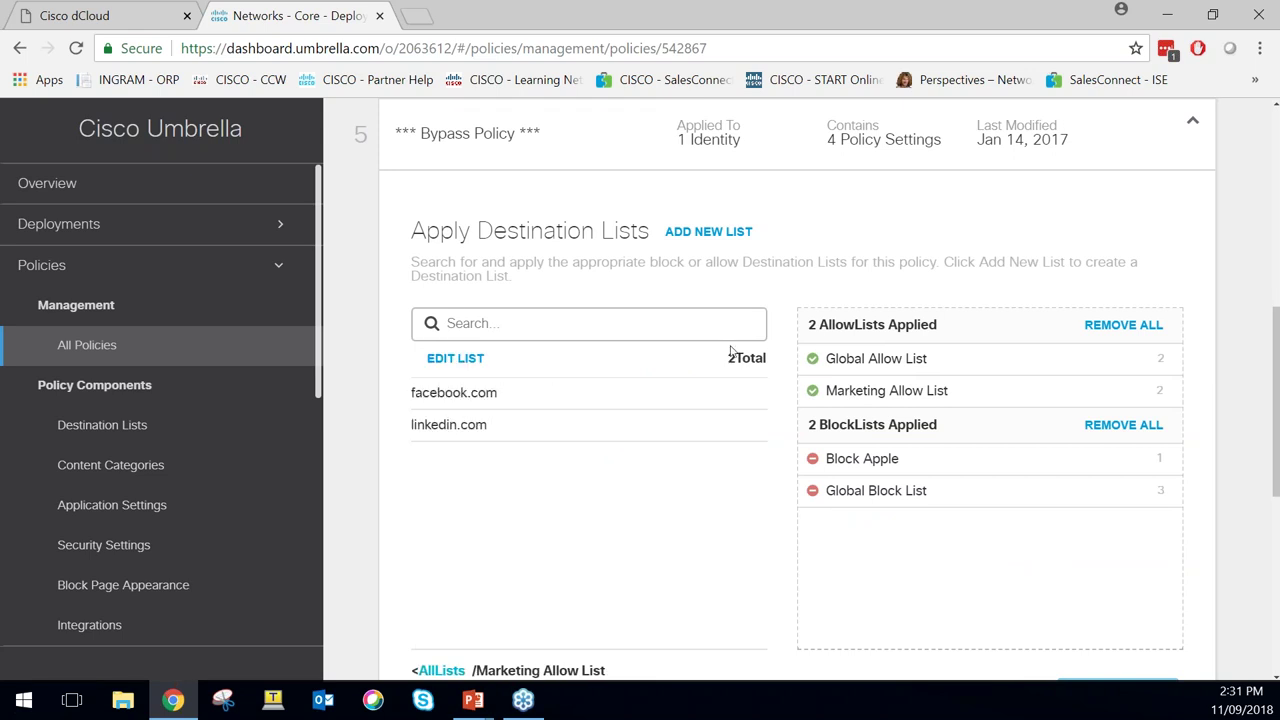
{"action": "scroll", "coordinate": [731, 351], "scroll_direction": "down", "scroll_amount": 1}
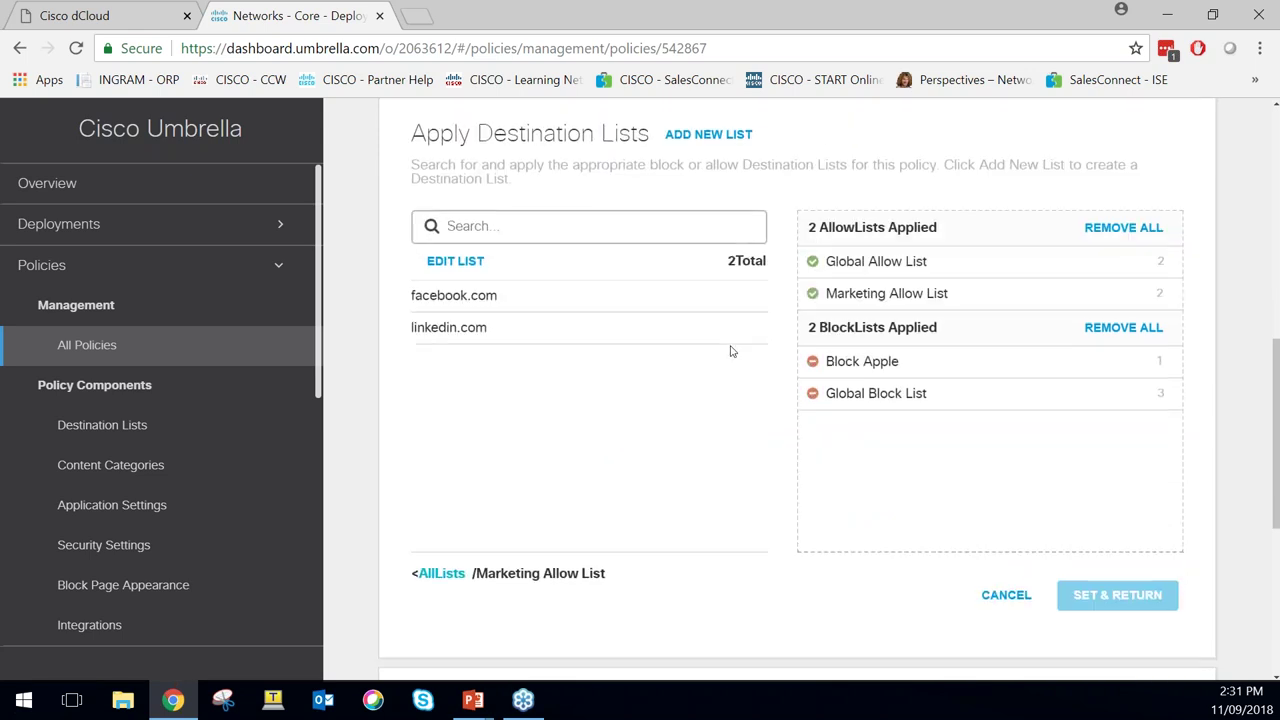
{"action": "left_click", "coordinate": [441, 570]}
{"action": "left_click", "coordinate": [1006, 593]}
{"action": "scroll", "coordinate": [758, 462], "scroll_direction": "up", "scroll_amount": 1}
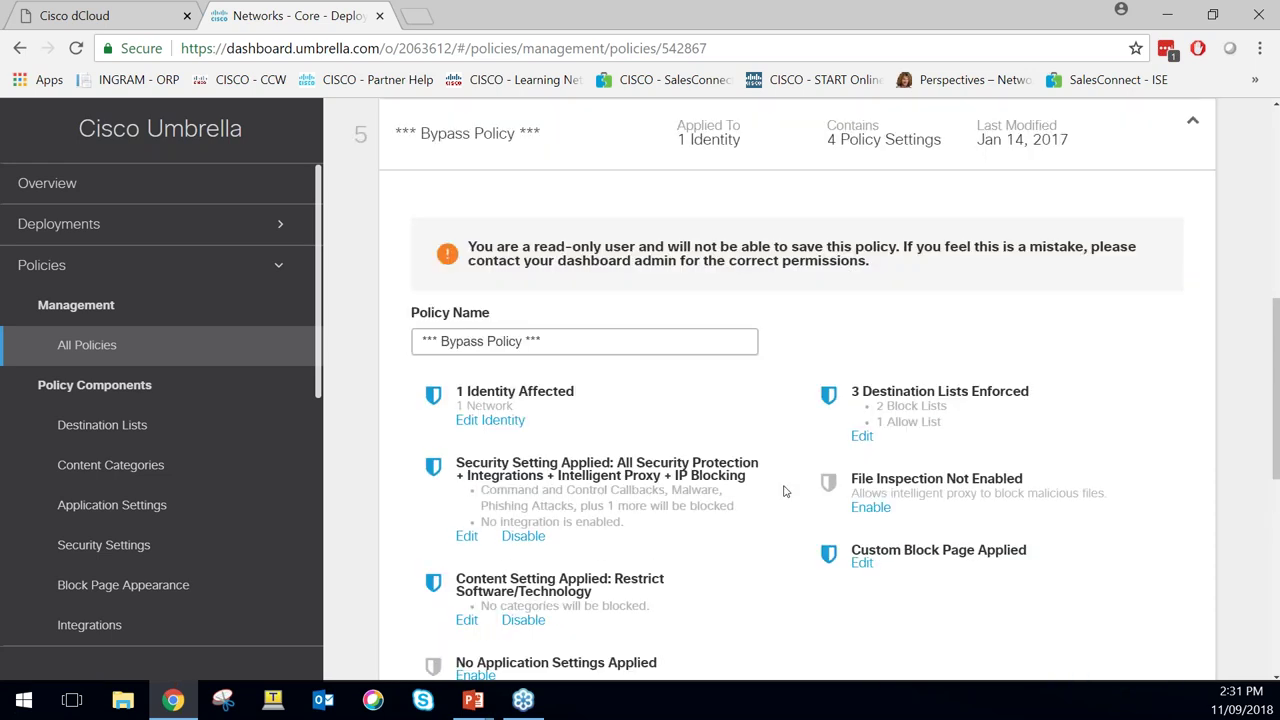
{"action": "left_click", "coordinate": [862, 572]}
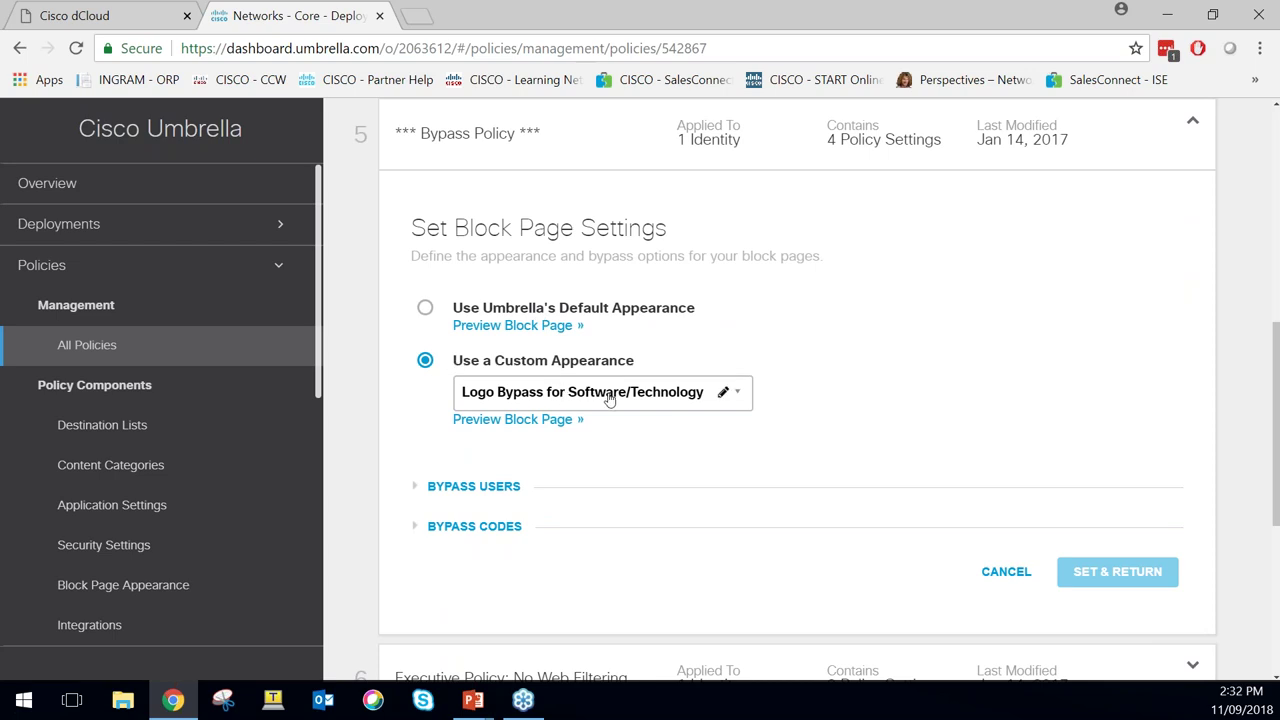
{"action": "left_click", "coordinate": [417, 488]}
{"action": "left_click", "coordinate": [417, 488]}
{"action": "left_click", "coordinate": [1006, 572]}
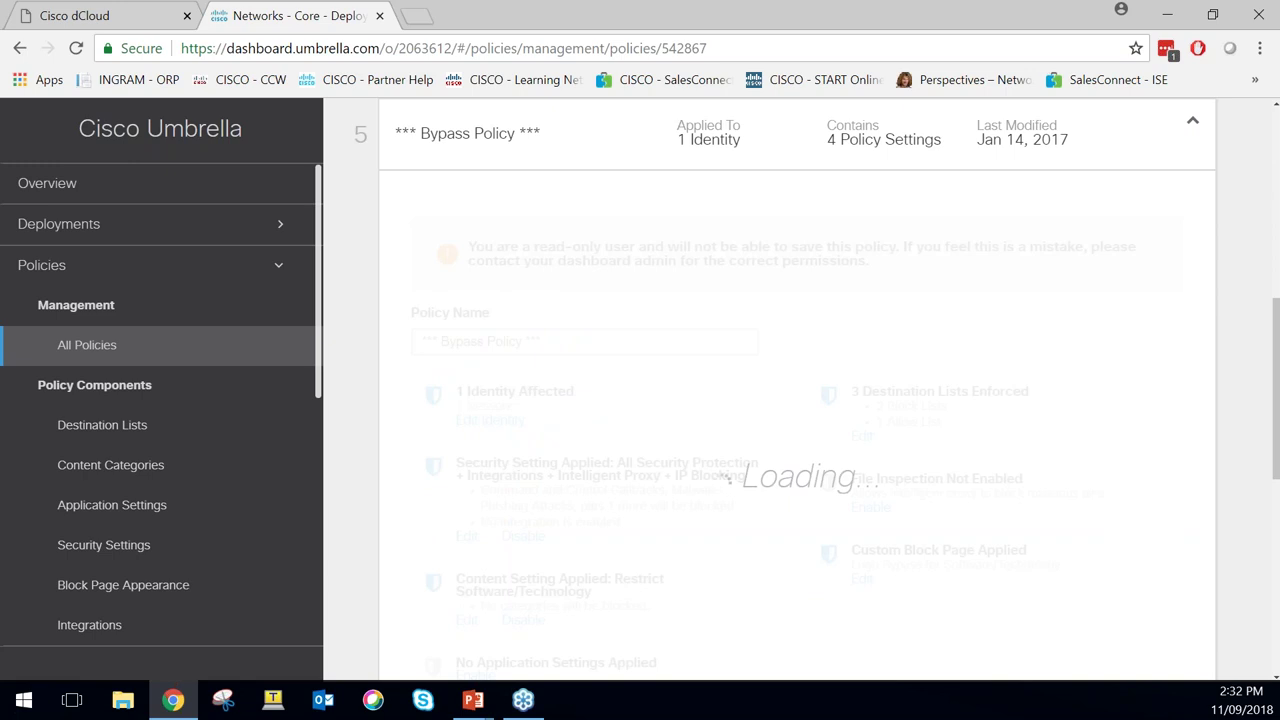
{"action": "scroll", "coordinate": [655, 350], "scroll_direction": "down", "scroll_amount": 1}
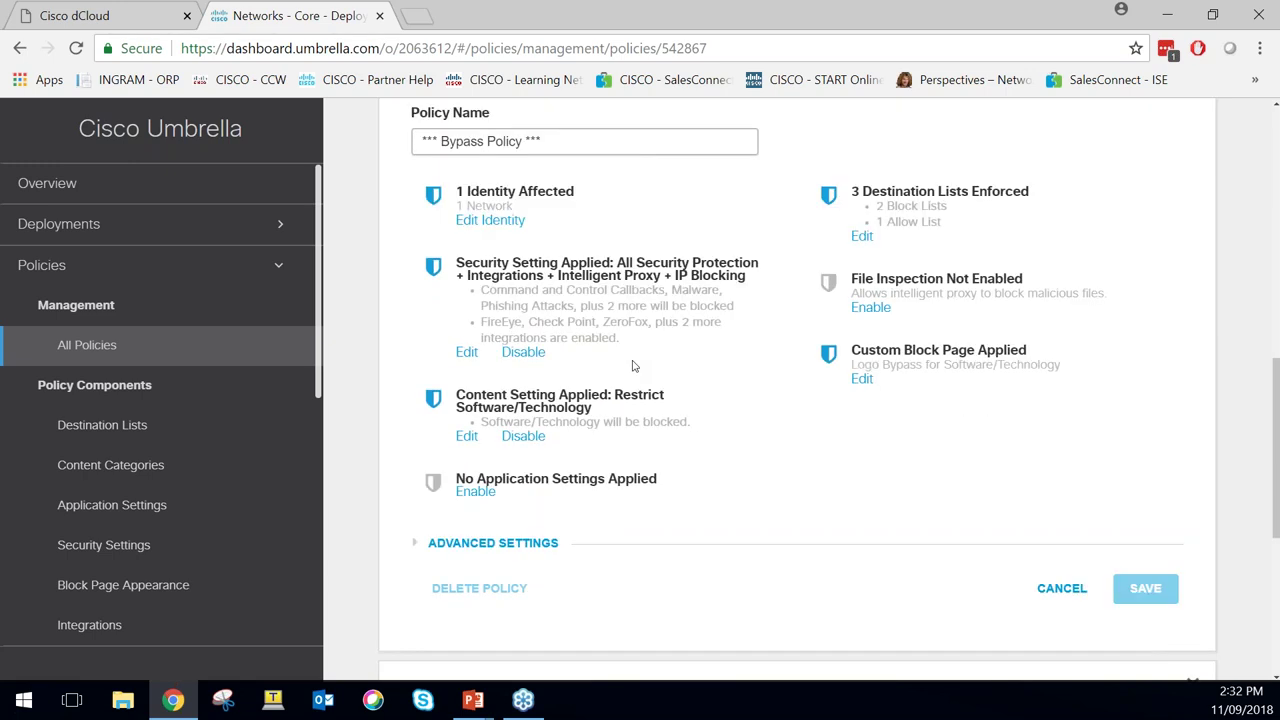
Enable file inspection and reveal Advanced Settings with Intelligent Proxy, SSL Decryption and IP-Layer Enforcement on
{"action": "left_click", "coordinate": [870, 308]}
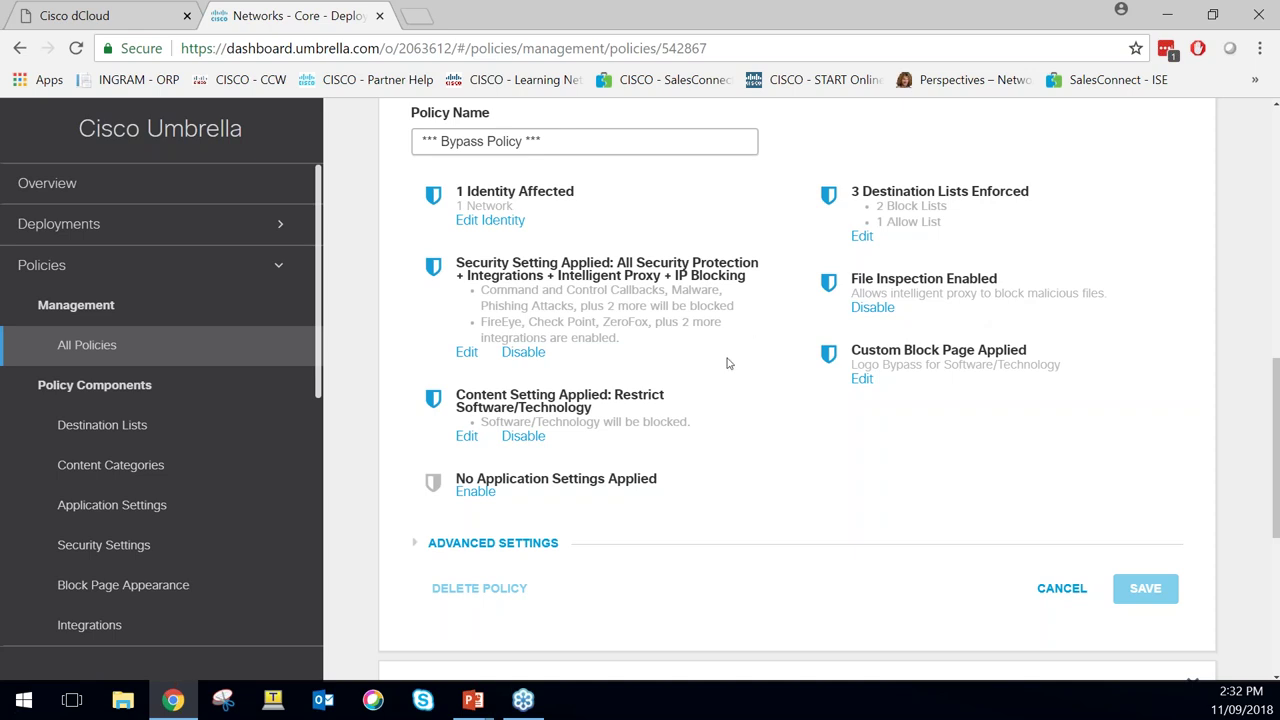
{"action": "left_click", "coordinate": [480, 548]}
{"action": "scroll", "coordinate": [521, 392], "scroll_direction": "down", "scroll_amount": 2}
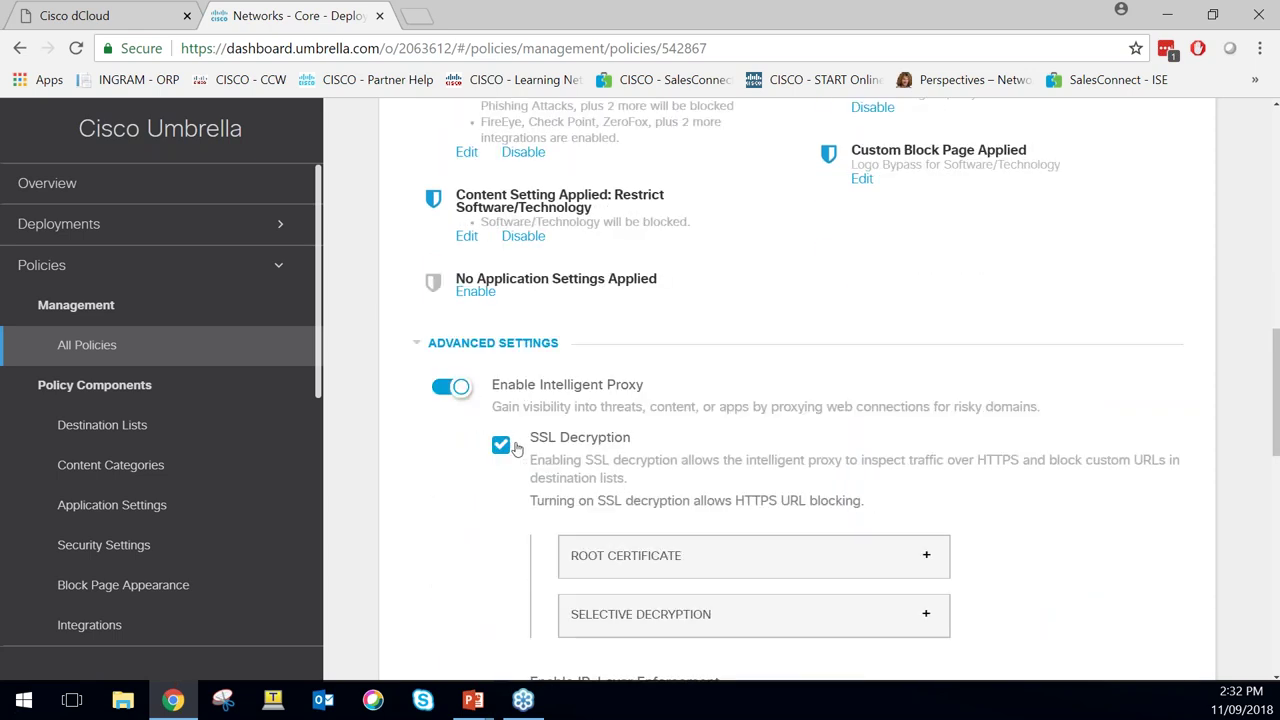
{"action": "scroll", "coordinate": [524, 444], "scroll_direction": "down", "scroll_amount": 2}
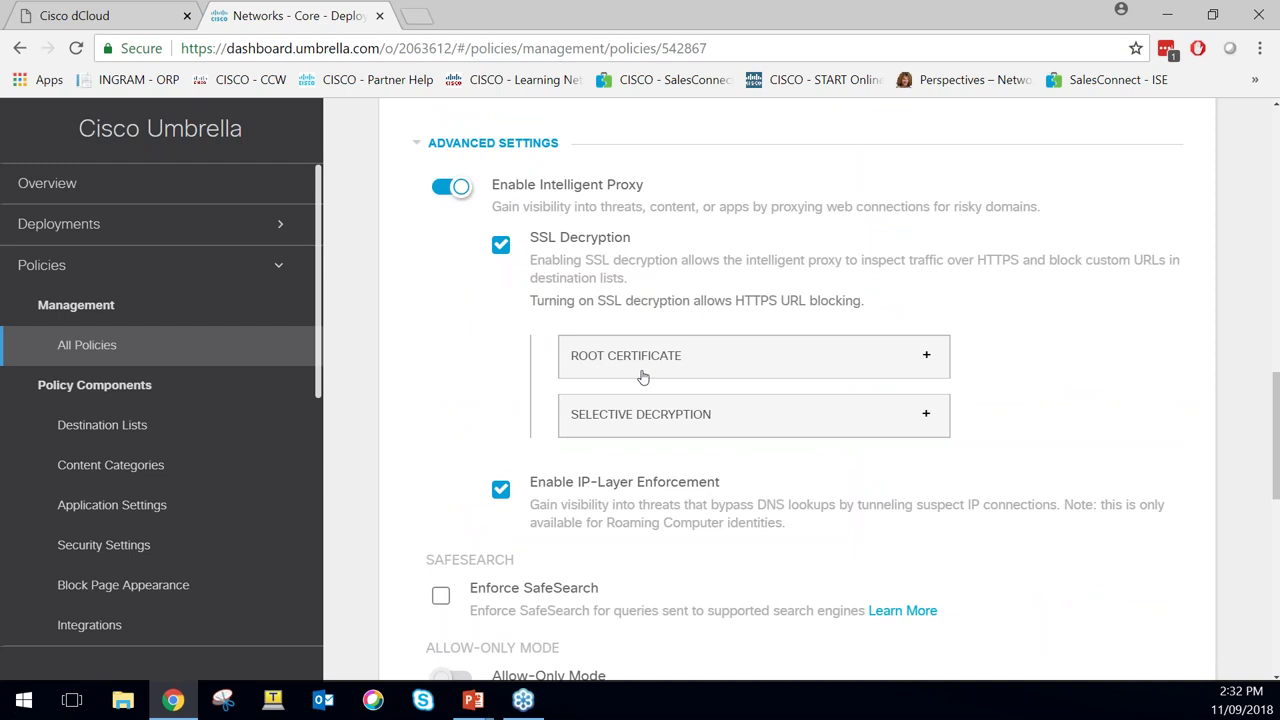
{"action": "scroll", "coordinate": [274, 420], "scroll_direction": "down", "scroll_amount": 2}
{"action": "left_click", "coordinate": [186, 467]}
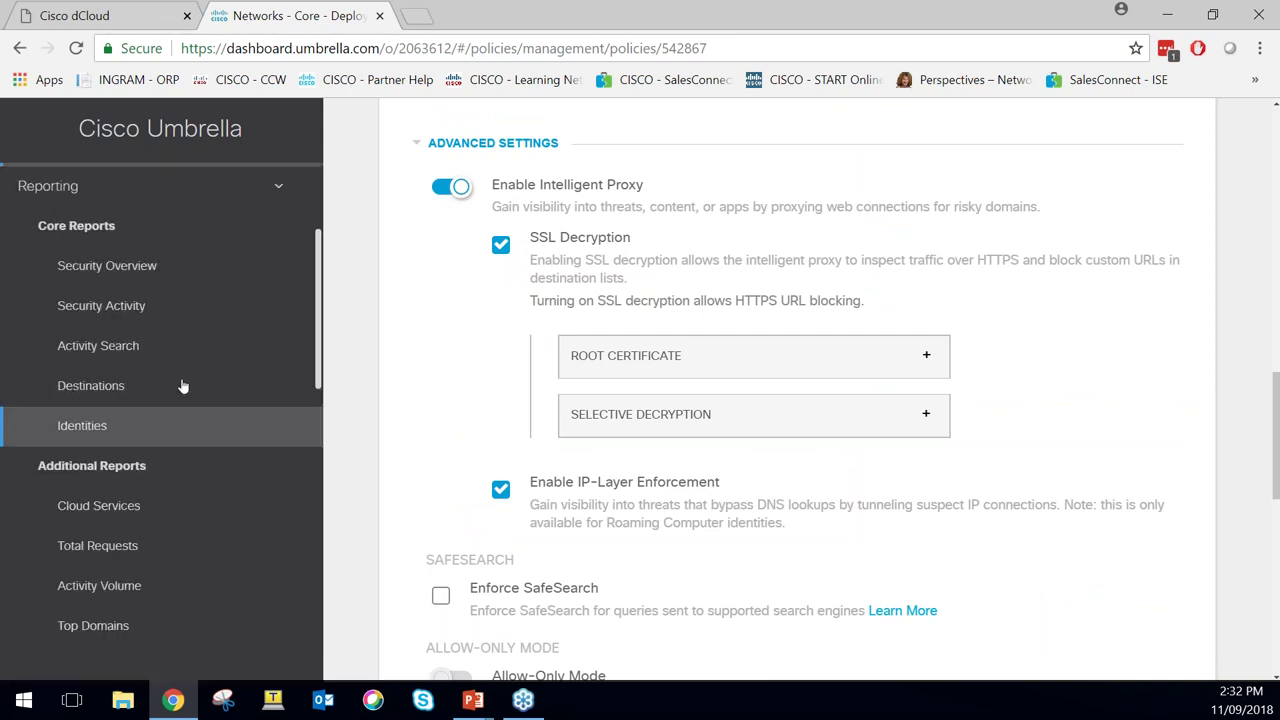
Open Security Overview (8305 blocked, 3044 security blocks) and scroll to Most Security Blocks, led by Default Site
{"action": "left_click", "coordinate": [140, 267]}
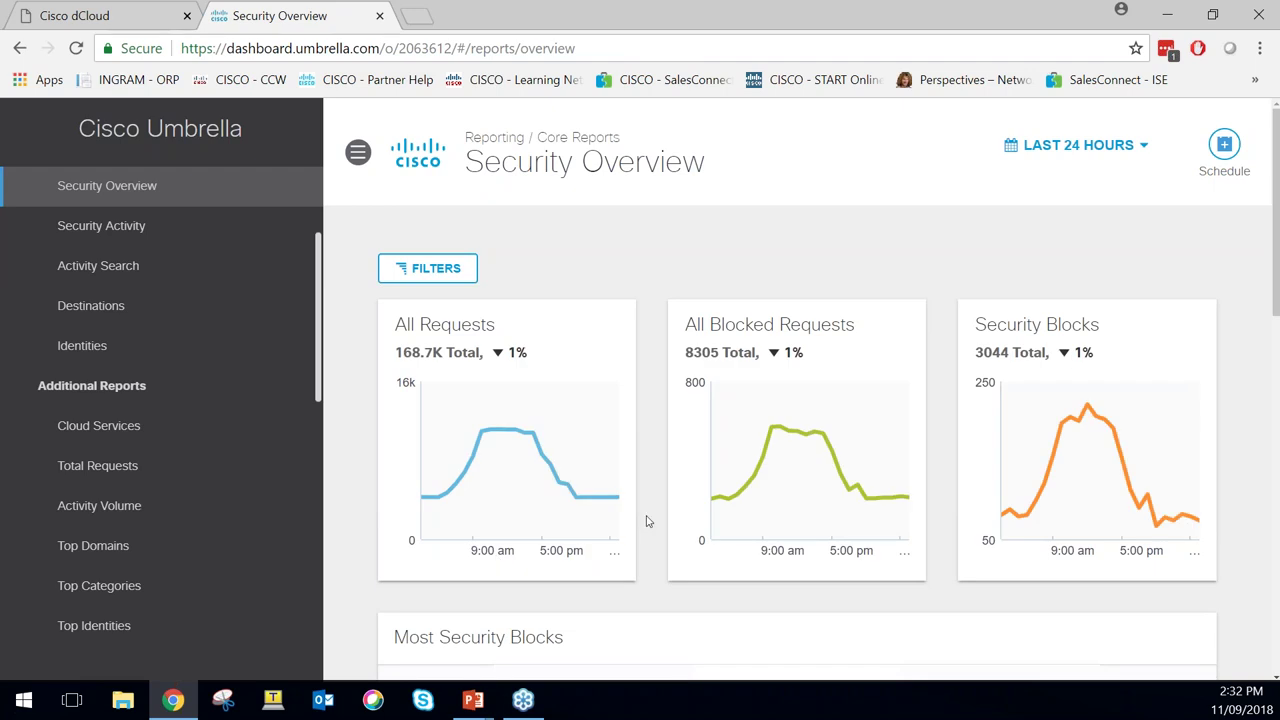
{"action": "scroll", "coordinate": [646, 521], "scroll_direction": "down", "scroll_amount": 1}
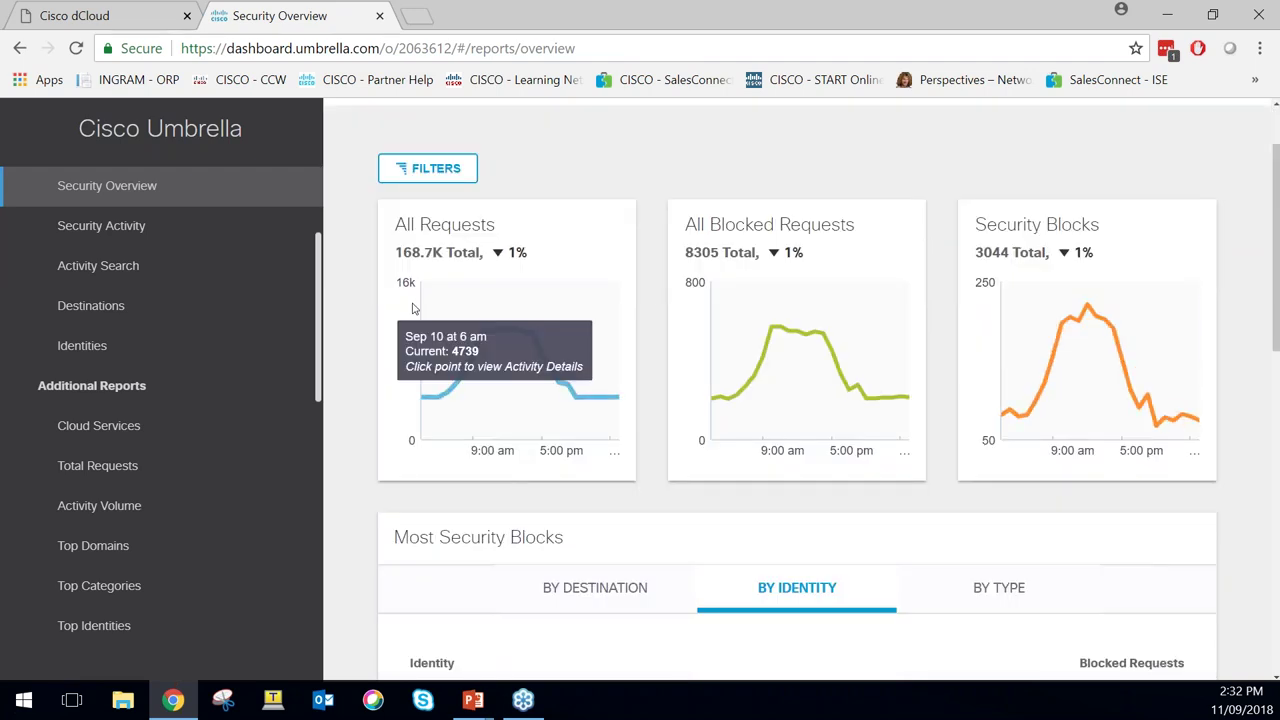
{"action": "scroll", "coordinate": [420, 340], "scroll_direction": "down", "scroll_amount": 3}
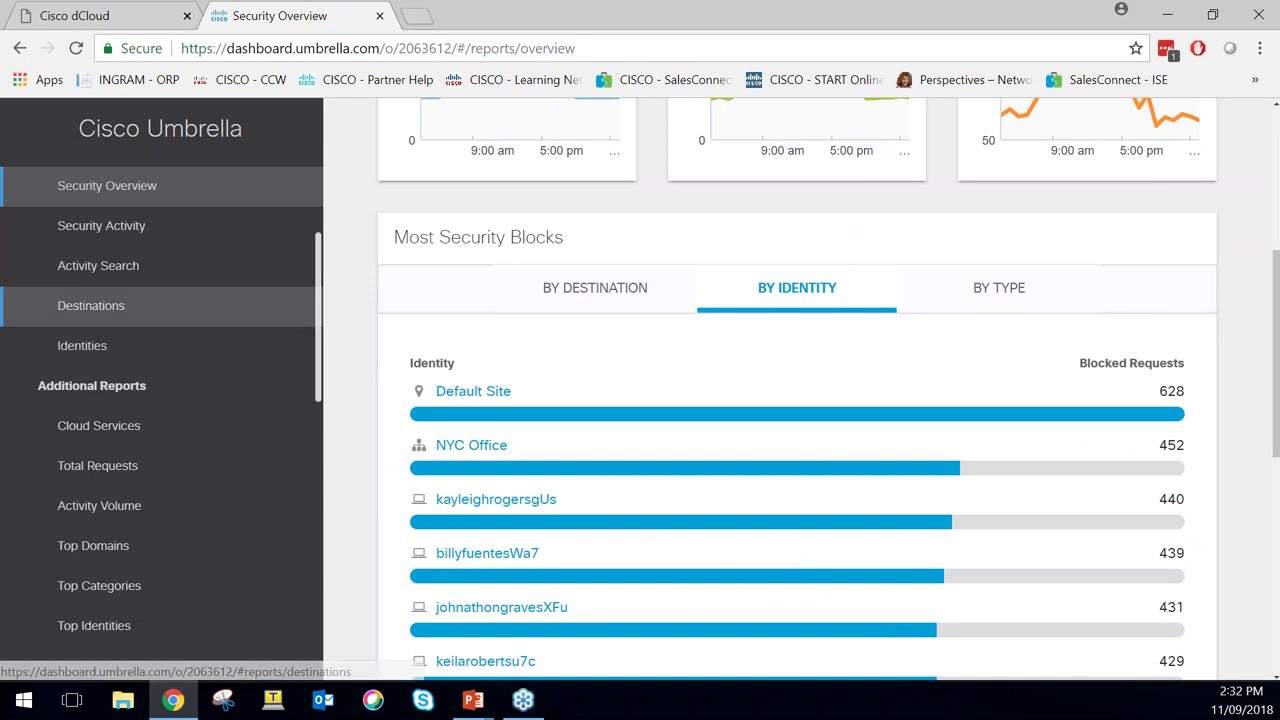
Open Security Activity and drill into one hour's chart bar to list only blocked requests
{"action": "left_click", "coordinate": [143, 226]}
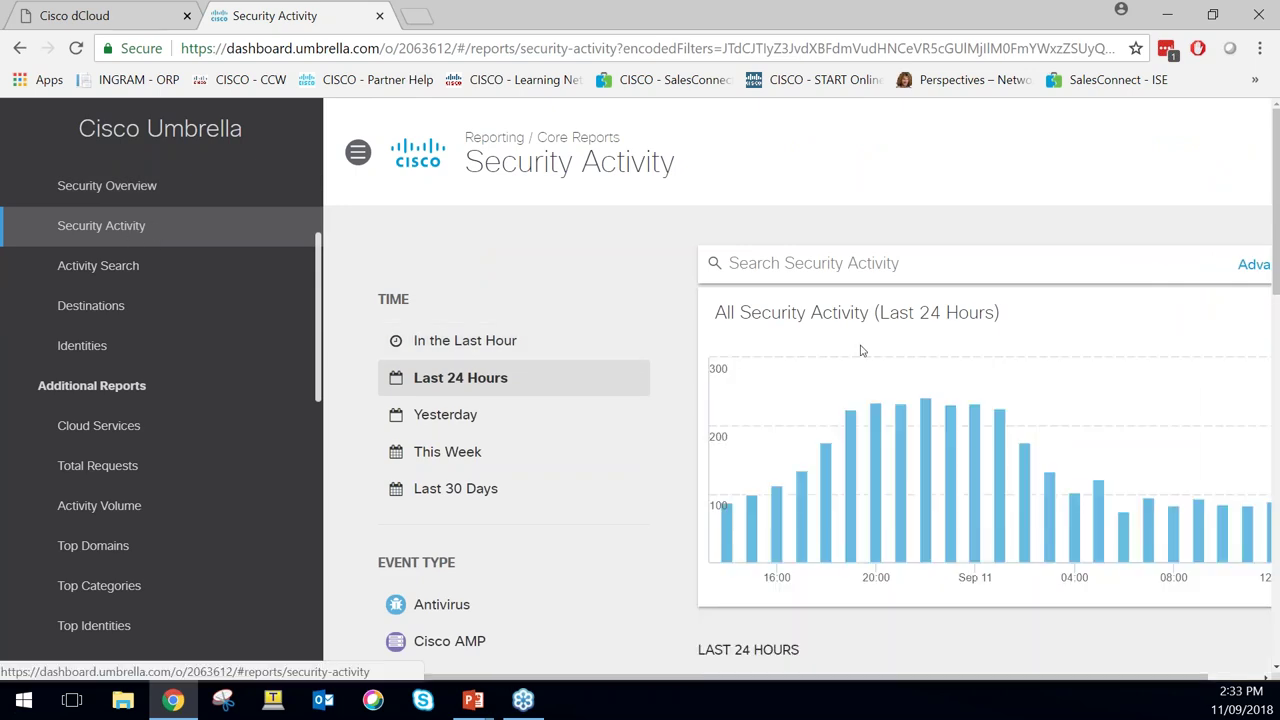
{"action": "mouse_move", "coordinate": [950, 452]}
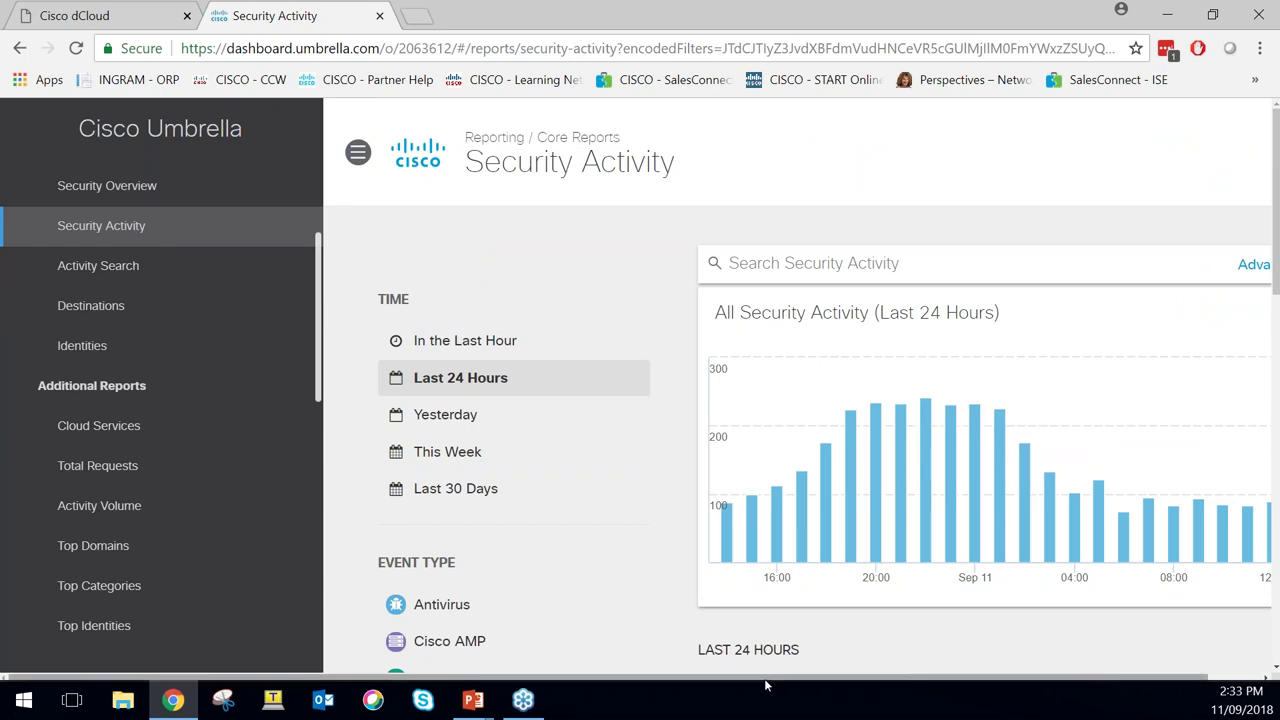
{"action": "left_click_drag", "start_coordinate": [766, 678], "coordinate": [820, 678]}
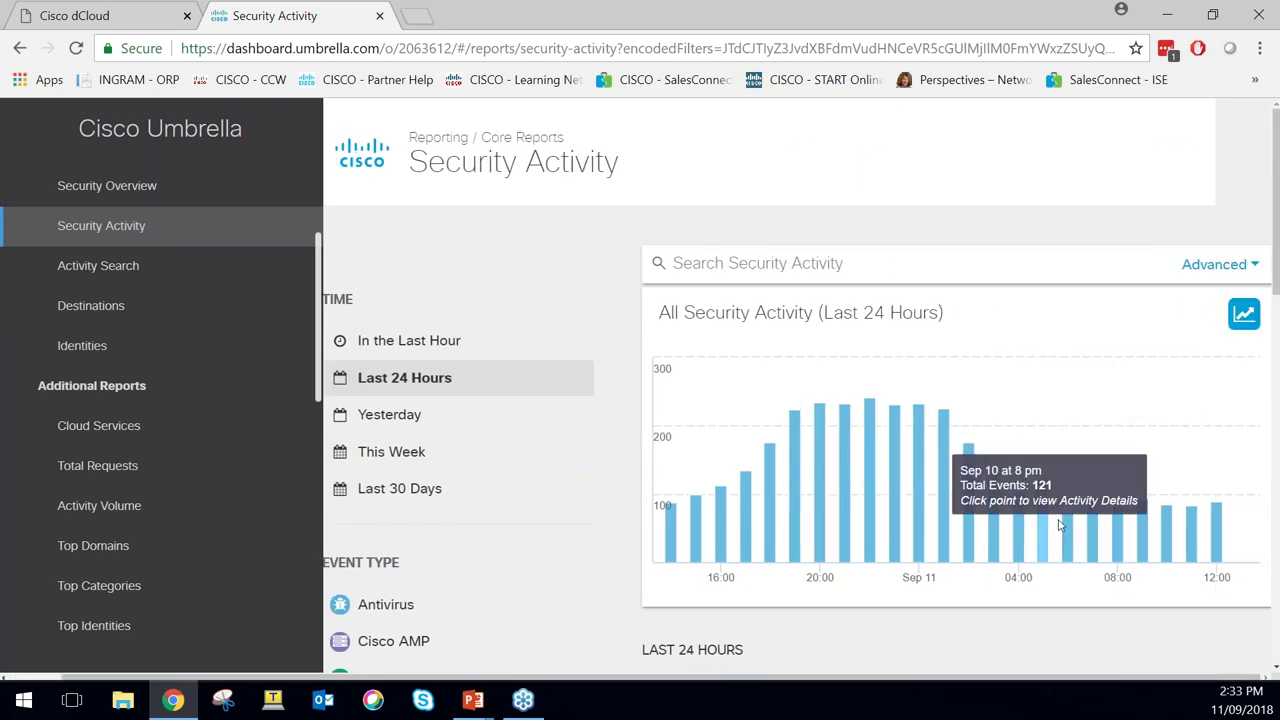
{"action": "scroll", "coordinate": [451, 289], "scroll_direction": "down", "scroll_amount": 1}
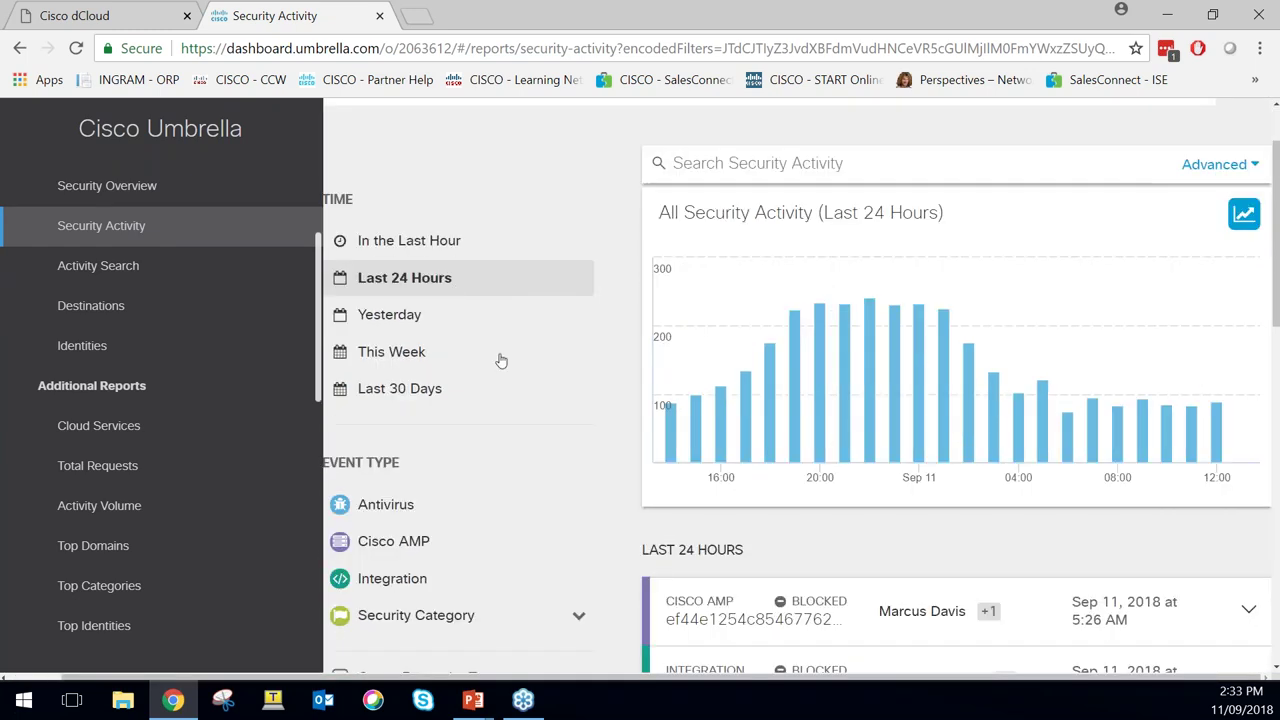
{"action": "left_click", "coordinate": [1121, 452]}
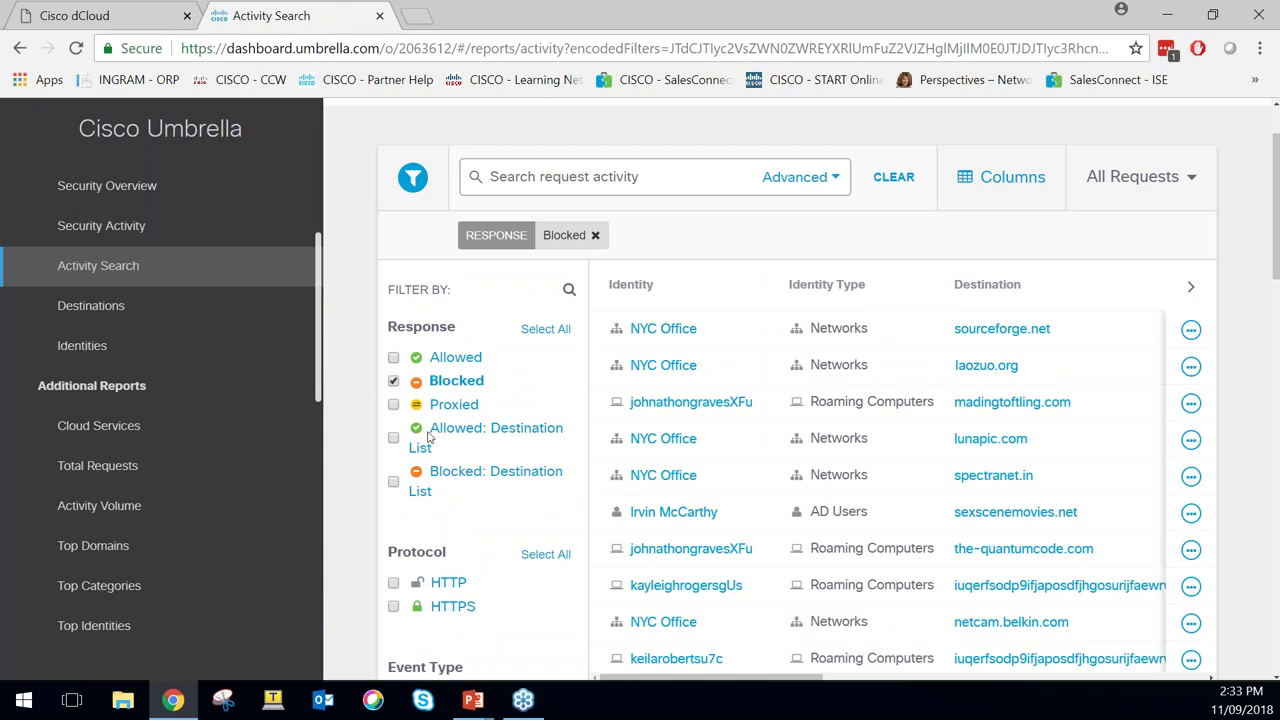
Add Malware to the security category filter and apply the filters
{"action": "scroll", "coordinate": [428, 437], "scroll_direction": "down", "scroll_amount": 1}
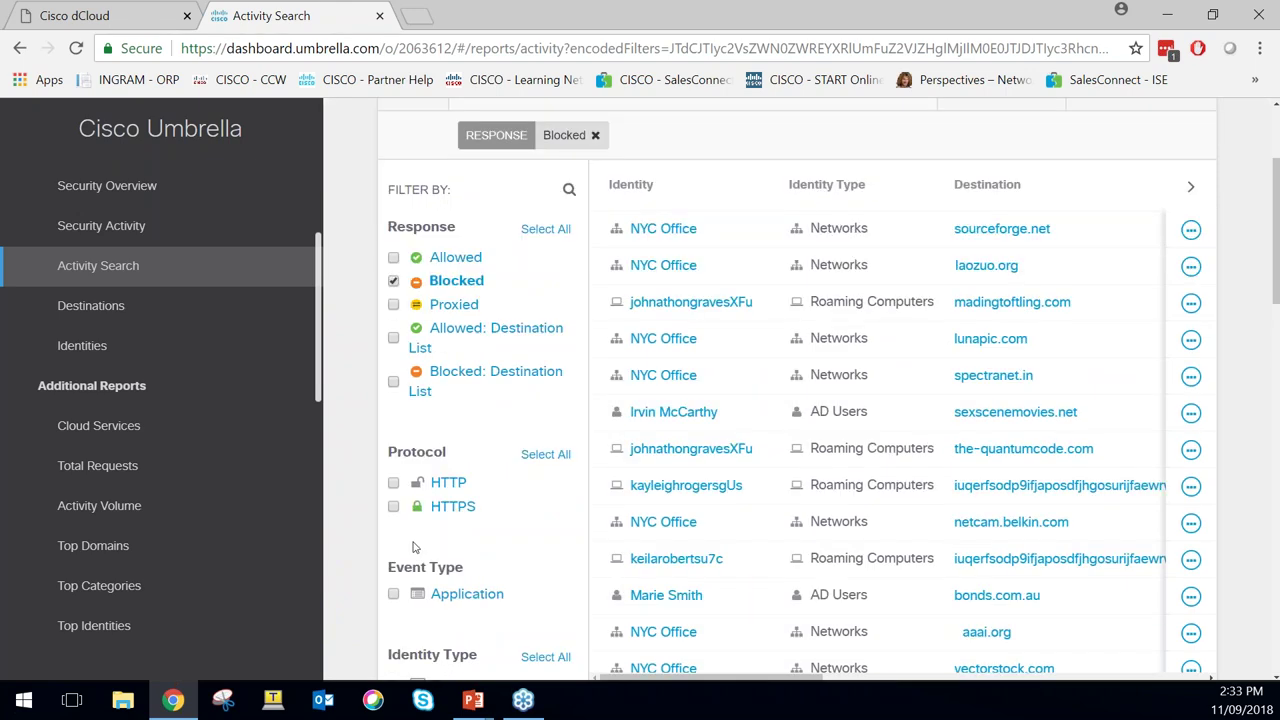
{"action": "scroll", "coordinate": [413, 546], "scroll_direction": "down", "scroll_amount": 1}
{"action": "scroll", "coordinate": [416, 539], "scroll_direction": "down", "scroll_amount": 3}
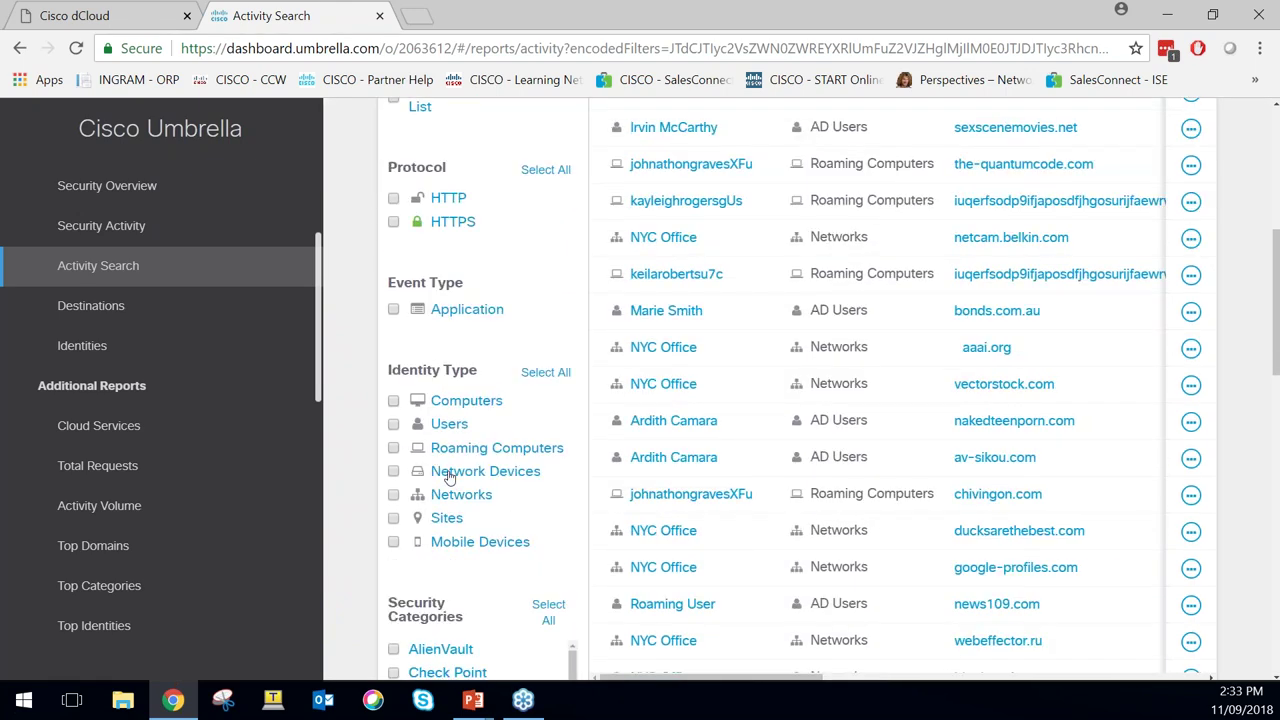
{"action": "scroll", "coordinate": [416, 539], "scroll_direction": "down", "scroll_amount": 2}
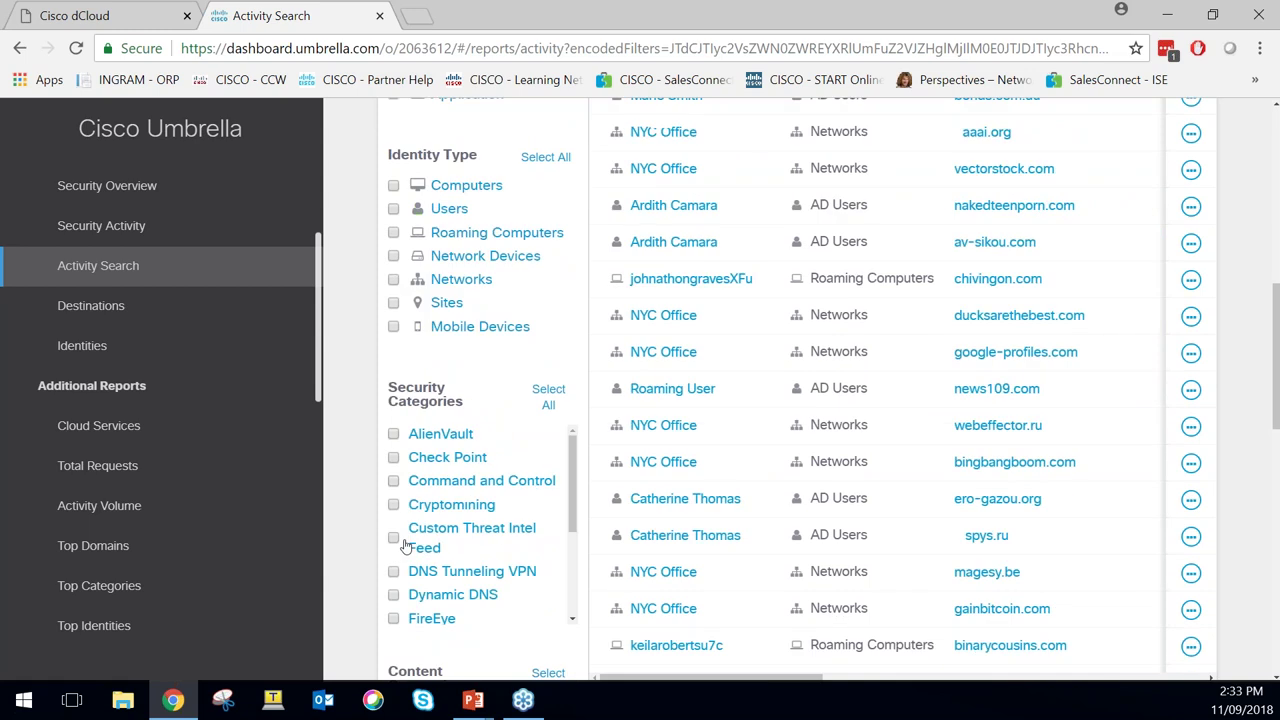
{"action": "scroll", "coordinate": [410, 500], "scroll_direction": "down", "scroll_amount": 3}
{"action": "left_click", "coordinate": [394, 474]}
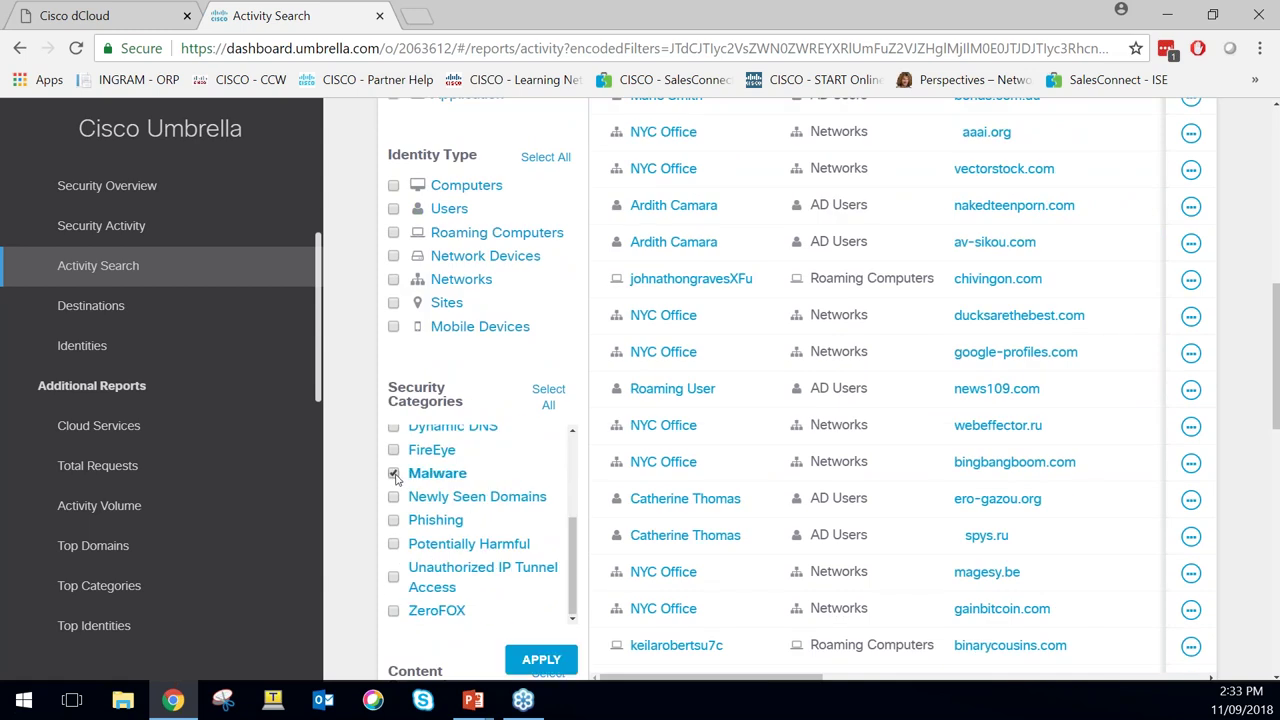
{"action": "left_click", "coordinate": [541, 660]}
Keep all request types and filter activity to a user identity found through the identity search
{"action": "scroll", "coordinate": [460, 456], "scroll_direction": "down", "scroll_amount": 3}
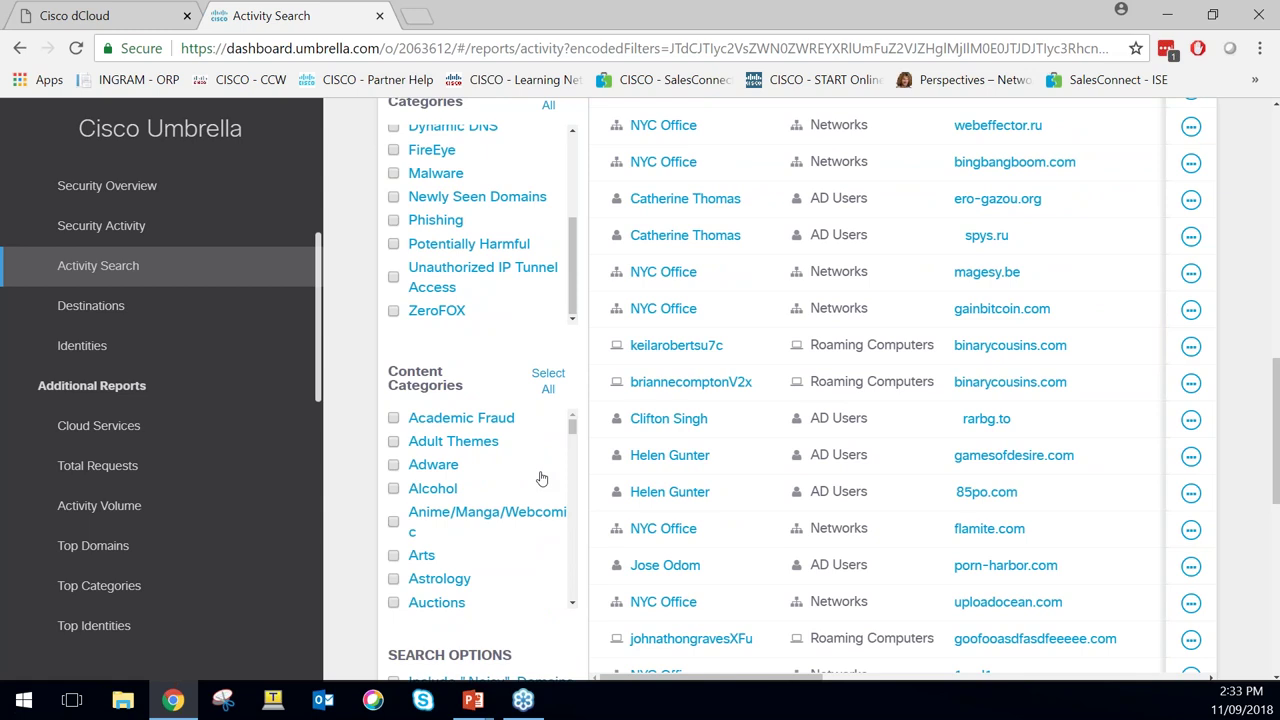
{"action": "scroll", "coordinate": [541, 479], "scroll_direction": "up", "scroll_amount": 4}
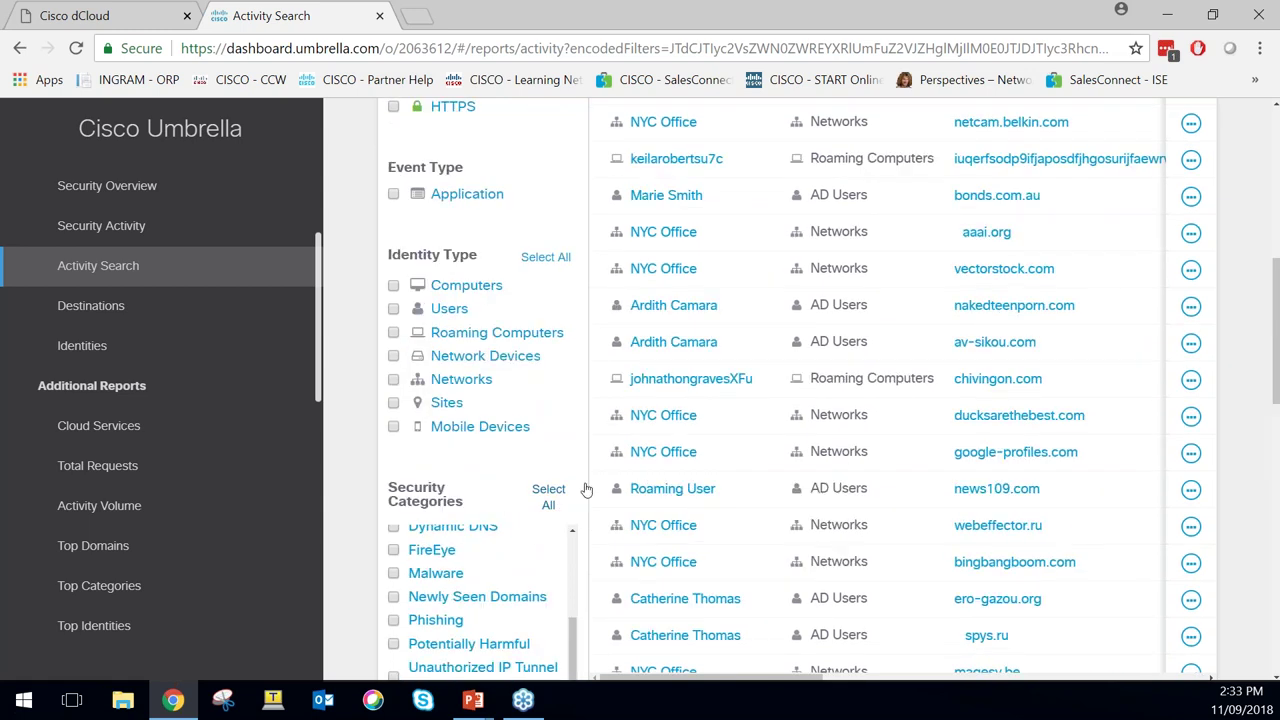
{"action": "scroll", "coordinate": [587, 490], "scroll_direction": "up", "scroll_amount": 5}
{"action": "left_click", "coordinate": [1140, 277]}
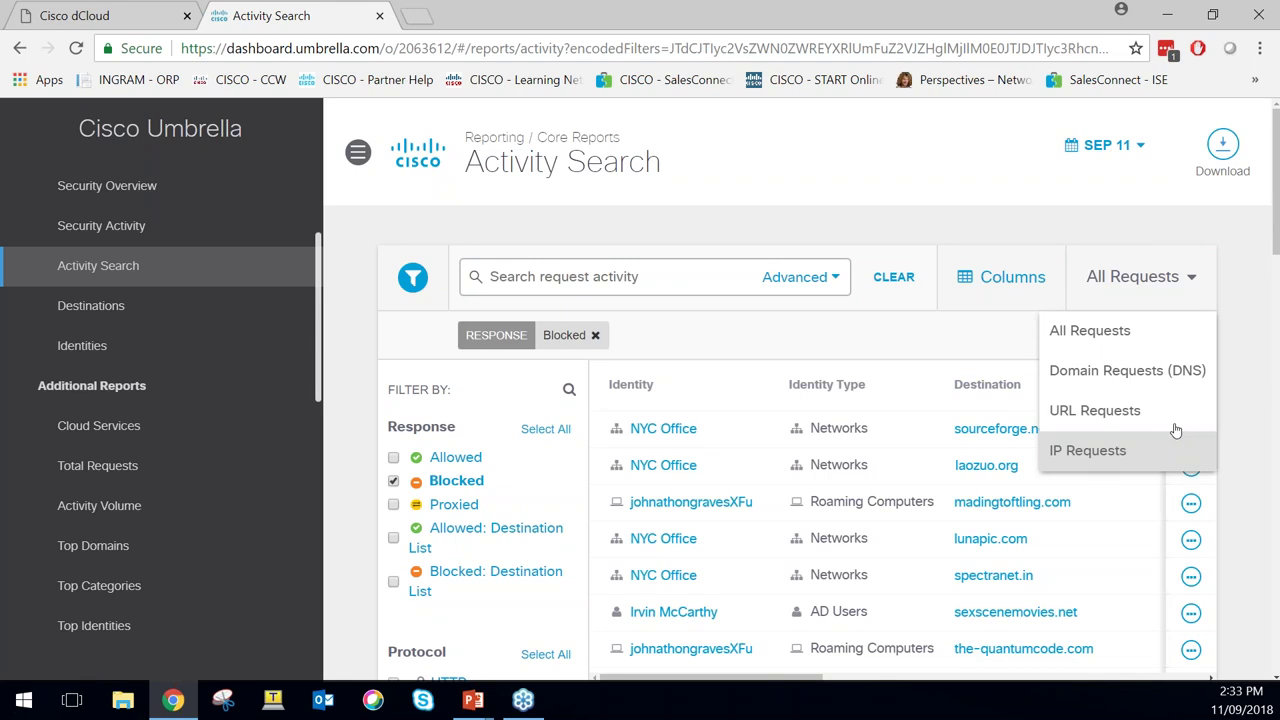
{"action": "left_click", "coordinate": [1150, 331]}
{"action": "left_click", "coordinate": [518, 281]}
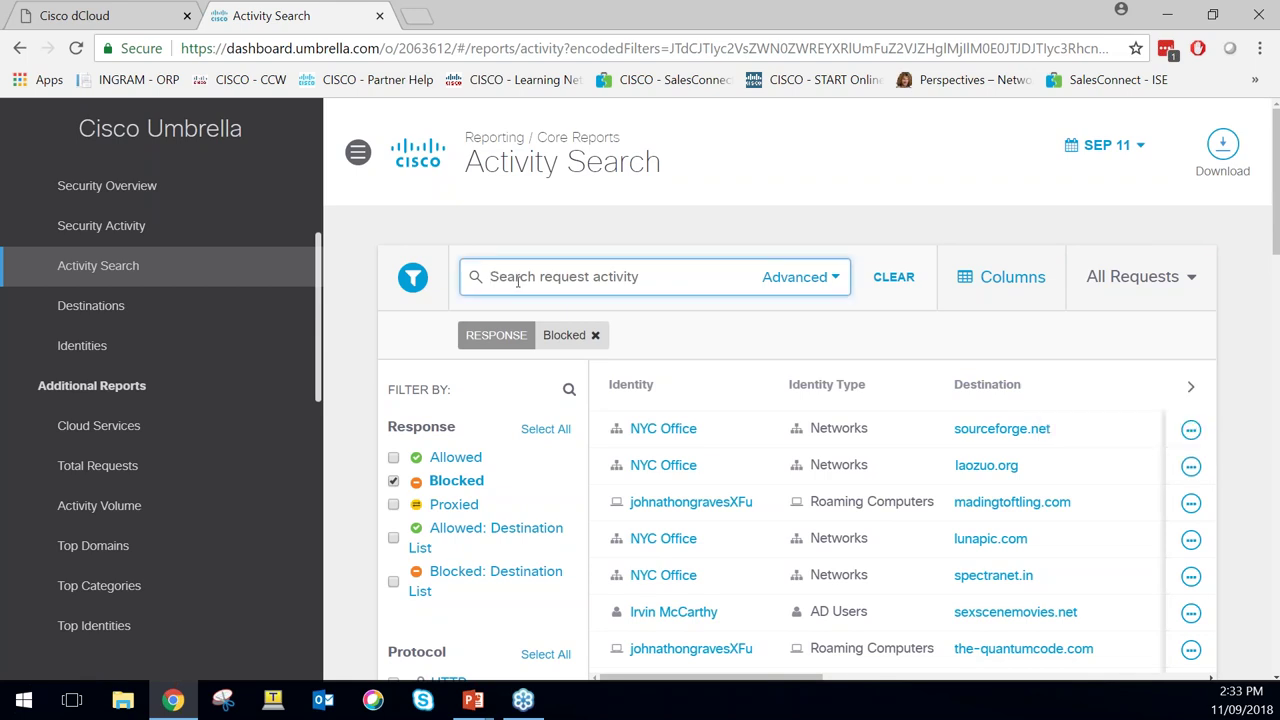
{"action": "type", "text": "maryq"}
{"action": "key", "text": "BackSpace"}
{"action": "key", "text": "BackSpace"}
{"action": "type", "text": "cu"}
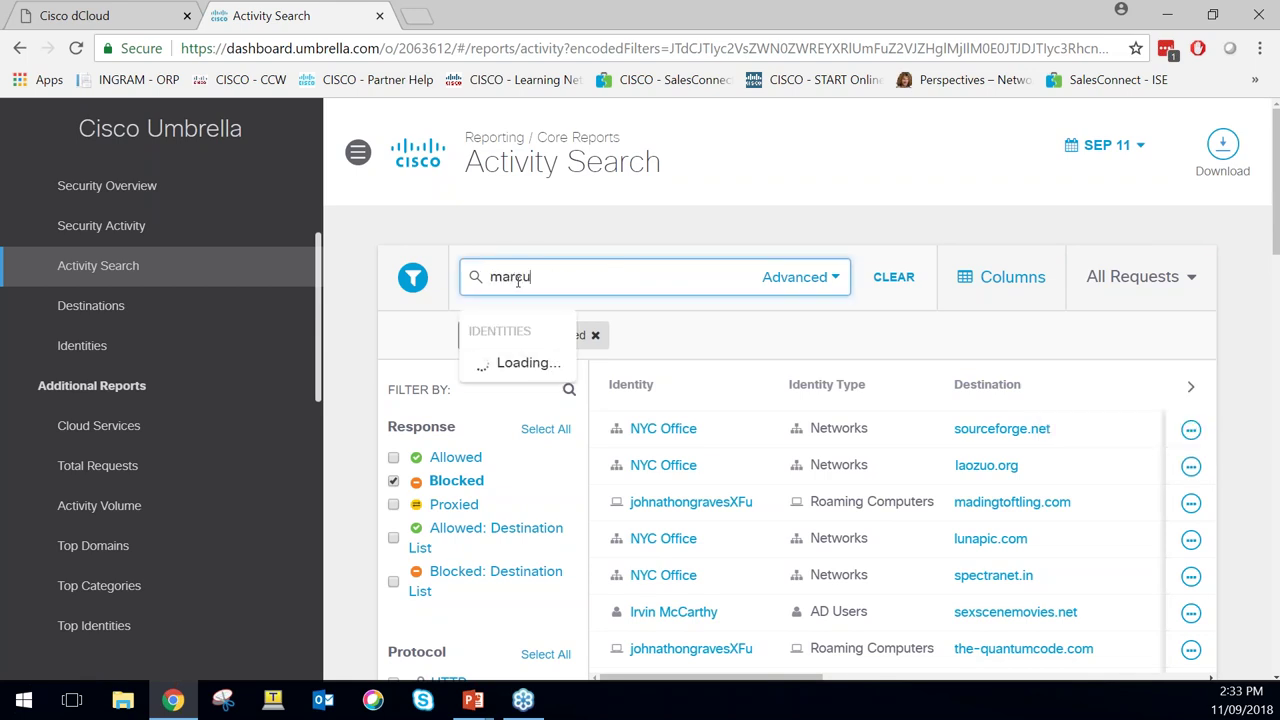
{"action": "type", "text": "s"}
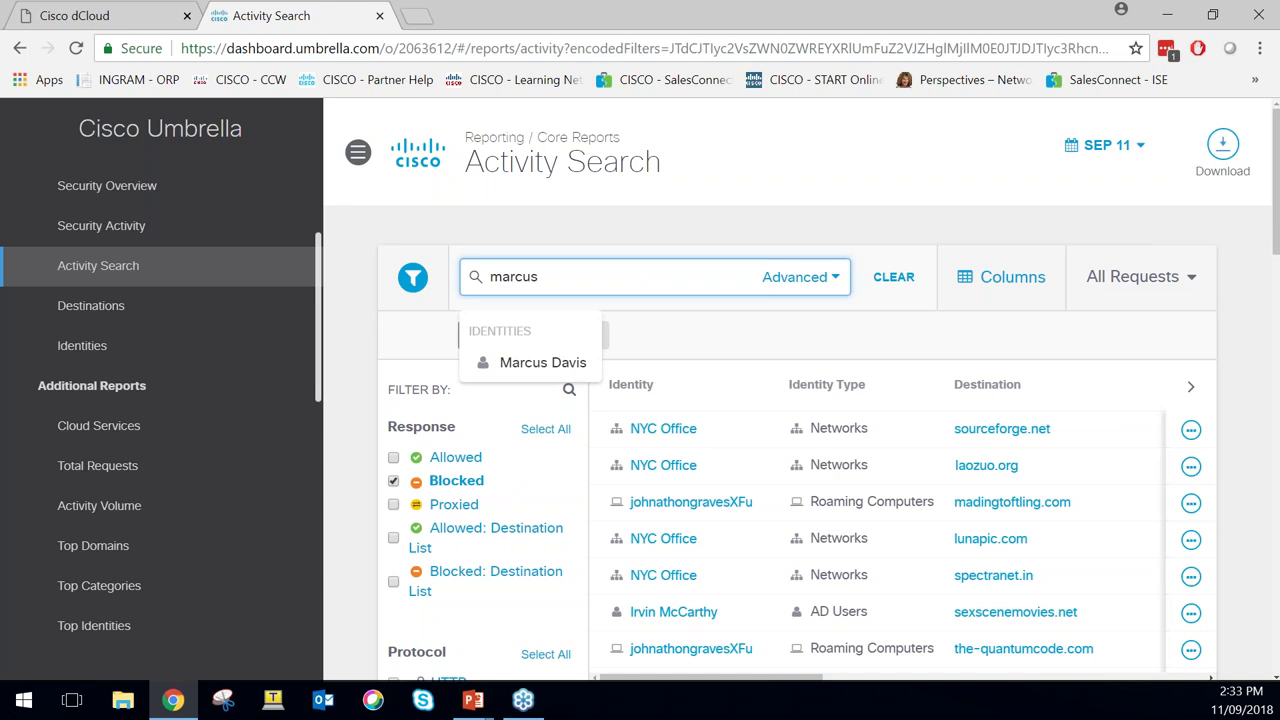
{"action": "left_click", "coordinate": [548, 364]}
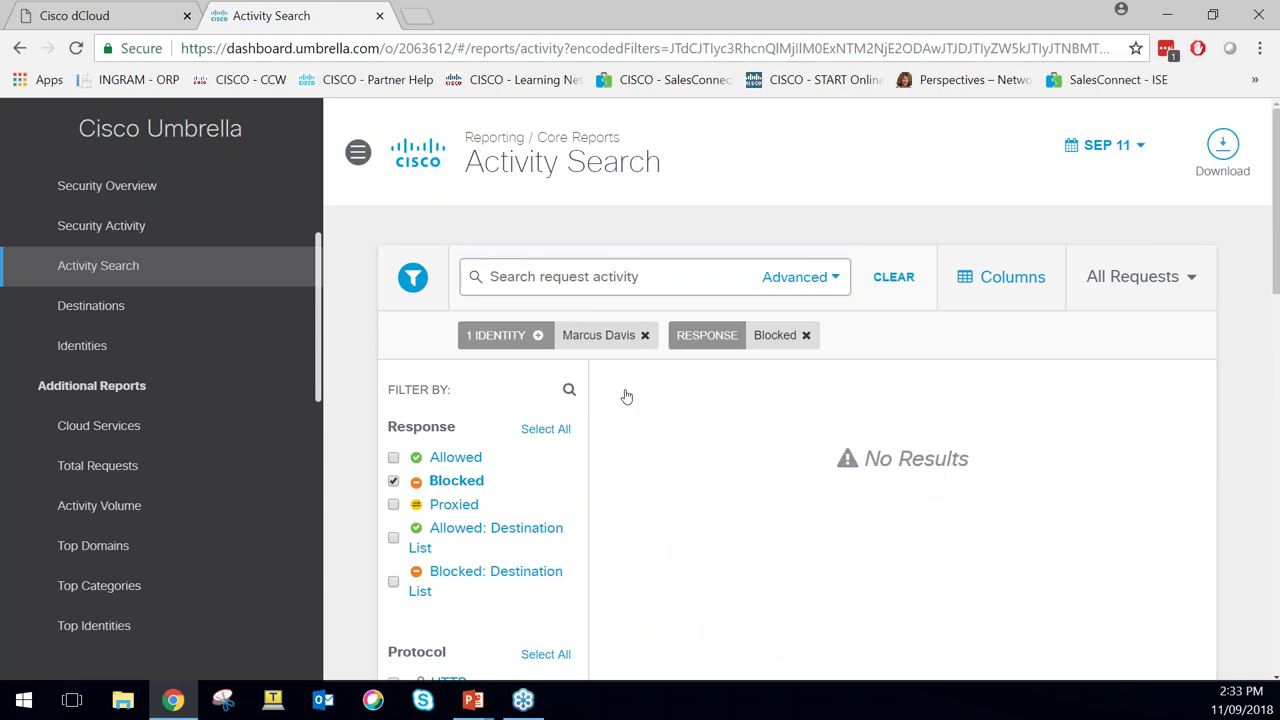
Drop the Blocked response filter to see all of that user's requests
{"action": "left_click", "coordinate": [806, 335]}
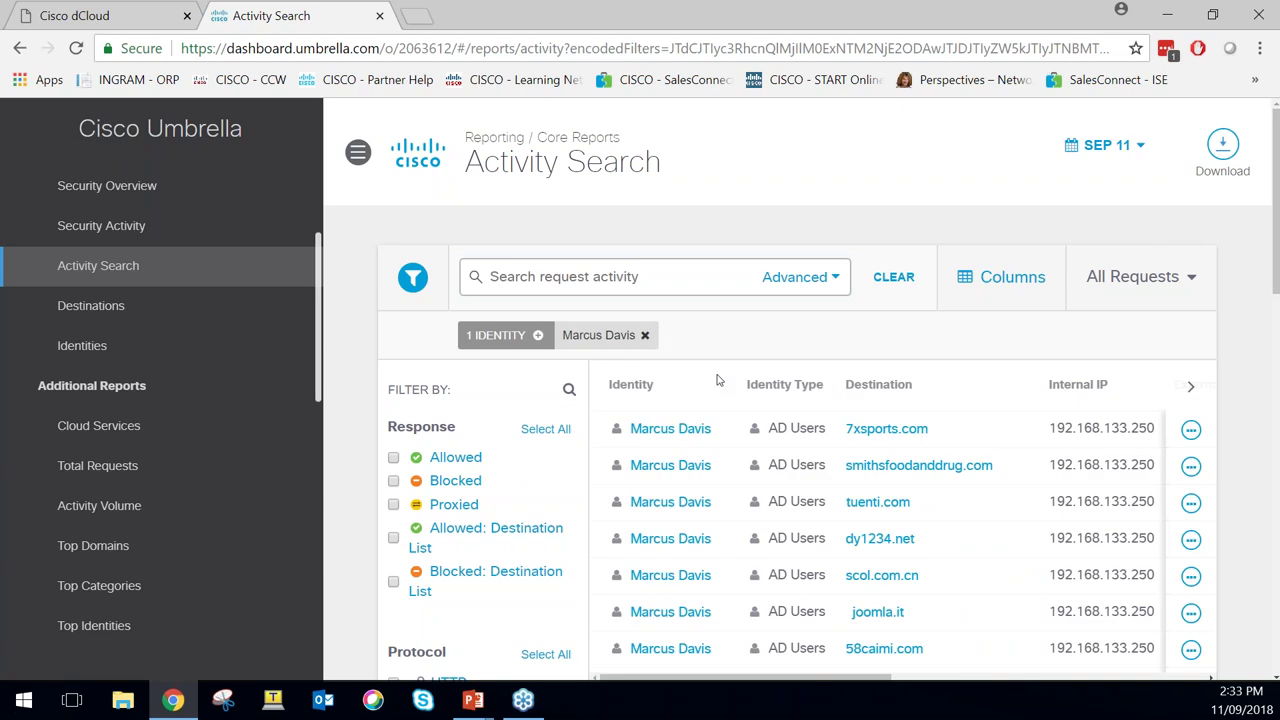
{"action": "scroll", "coordinate": [651, 511], "scroll_direction": "down", "scroll_amount": 1}
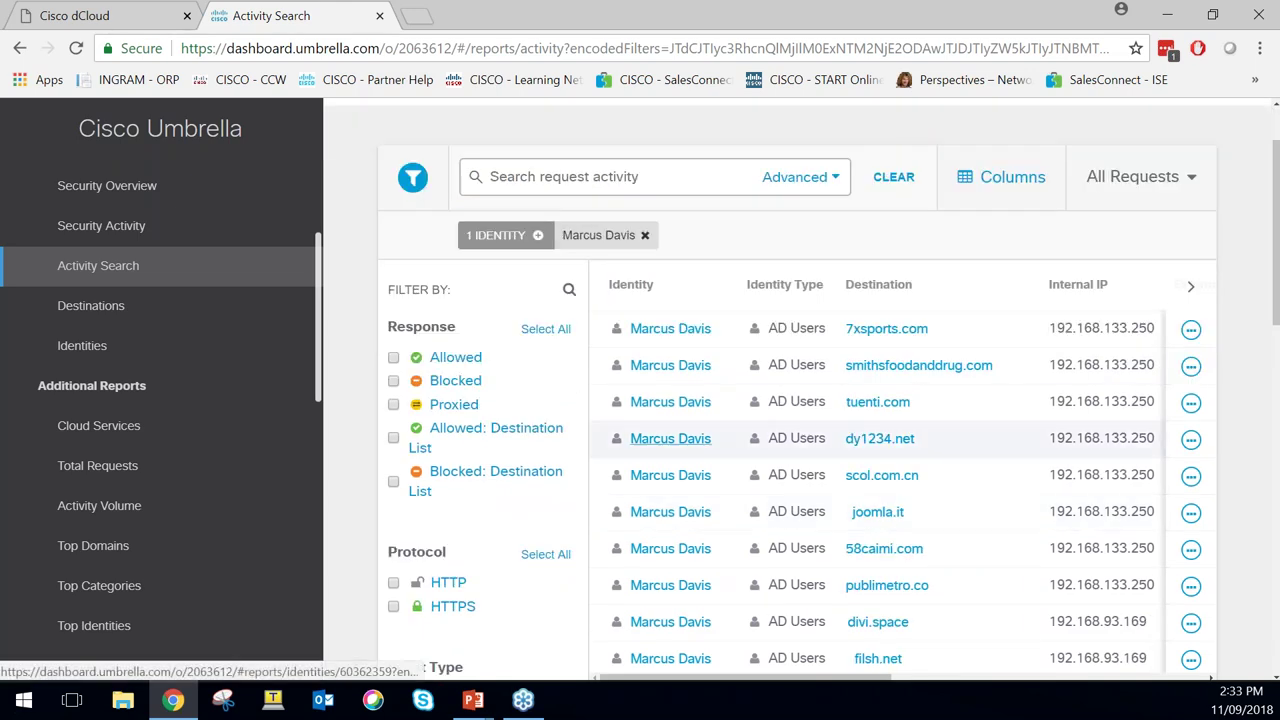
{"action": "scroll", "coordinate": [660, 440], "scroll_direction": "up", "scroll_amount": 1}
{"action": "scroll", "coordinate": [940, 450], "scroll_direction": "down", "scroll_amount": 2}
{"action": "scroll", "coordinate": [940, 451], "scroll_direction": "right", "scroll_amount": 10}
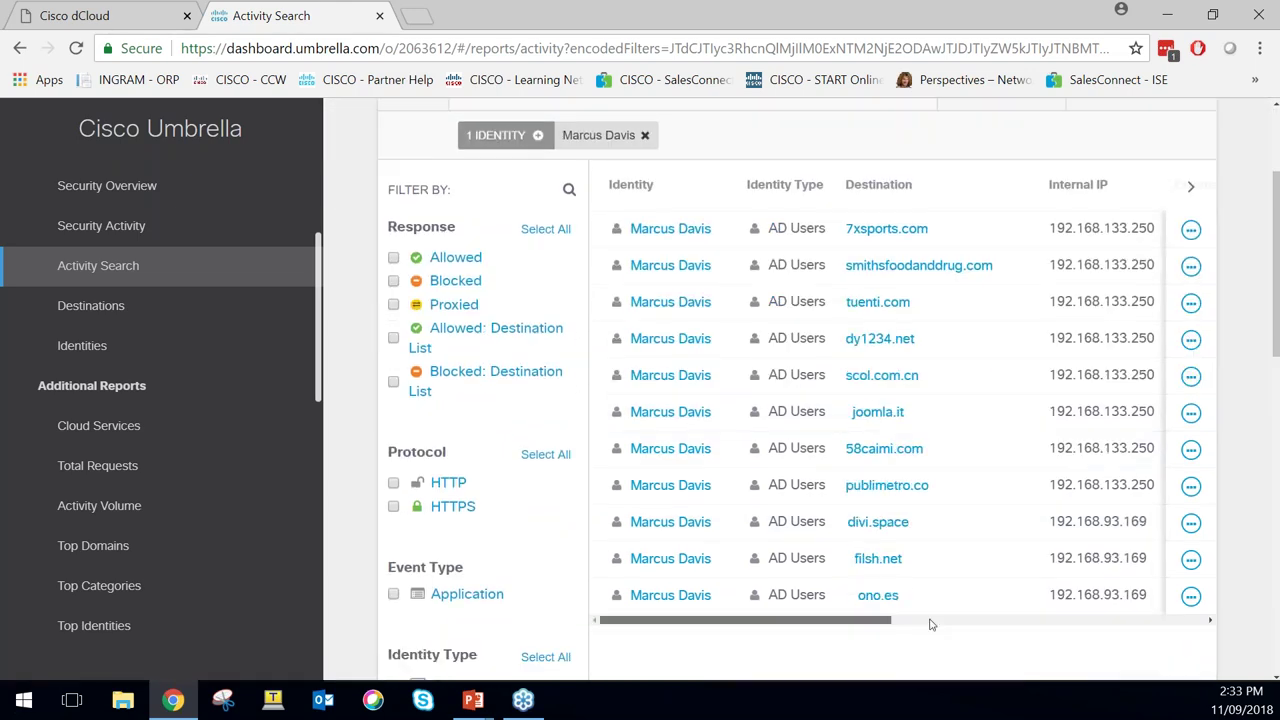
{"action": "scroll", "coordinate": [945, 478], "scroll_direction": "up", "scroll_amount": 2}
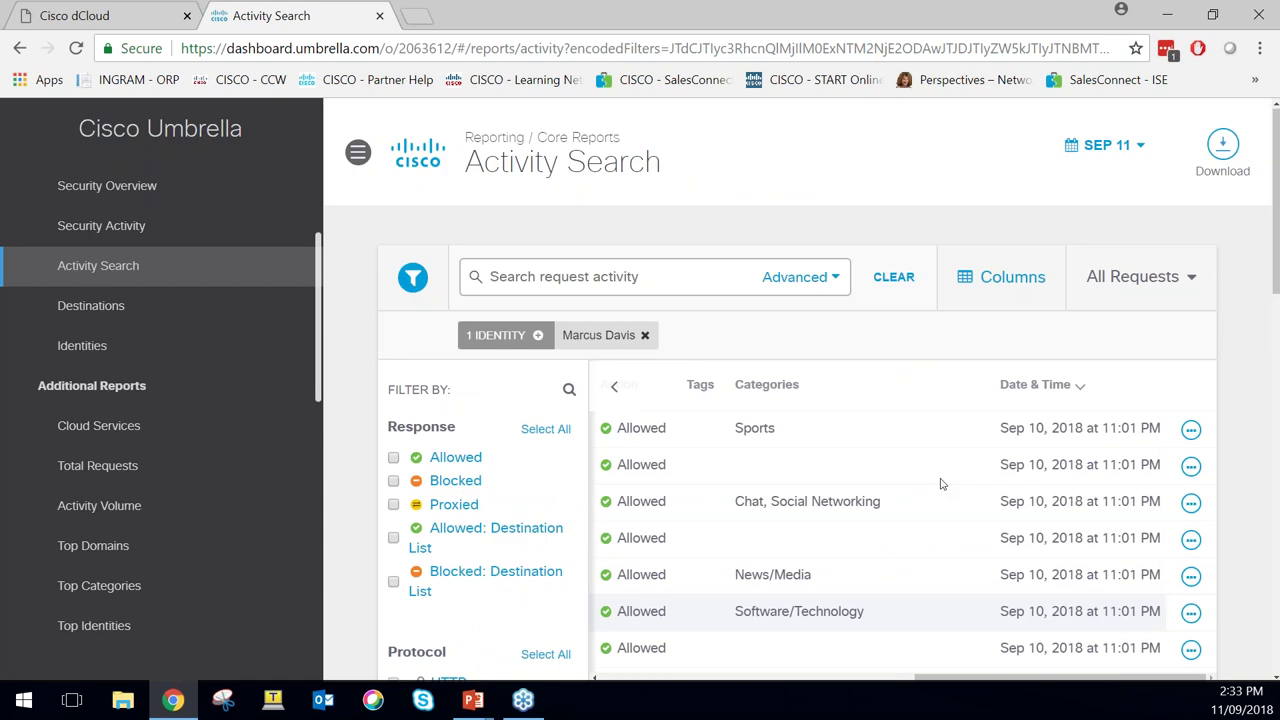
{"action": "scroll", "coordinate": [680, 477], "scroll_direction": "down", "scroll_amount": 1}
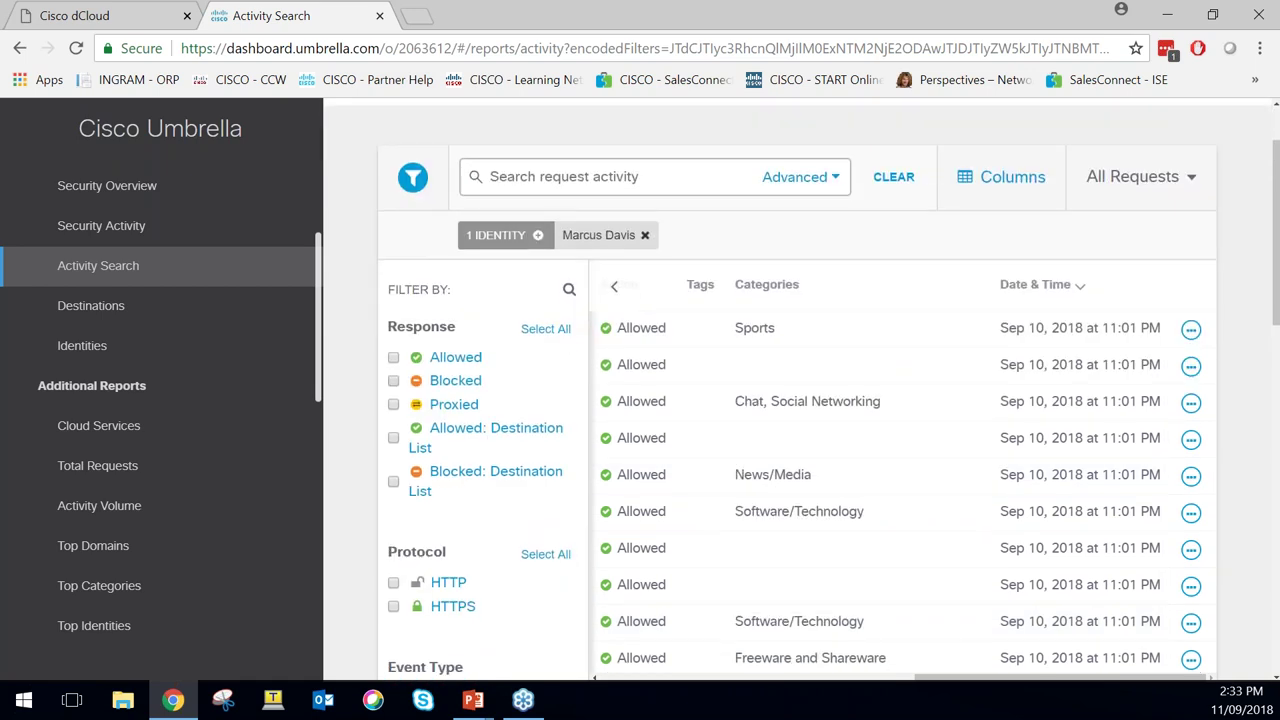
Re-apply the Blocked filter, then remove both the user identity and Blocked filters
{"action": "left_click", "coordinate": [455, 380]}
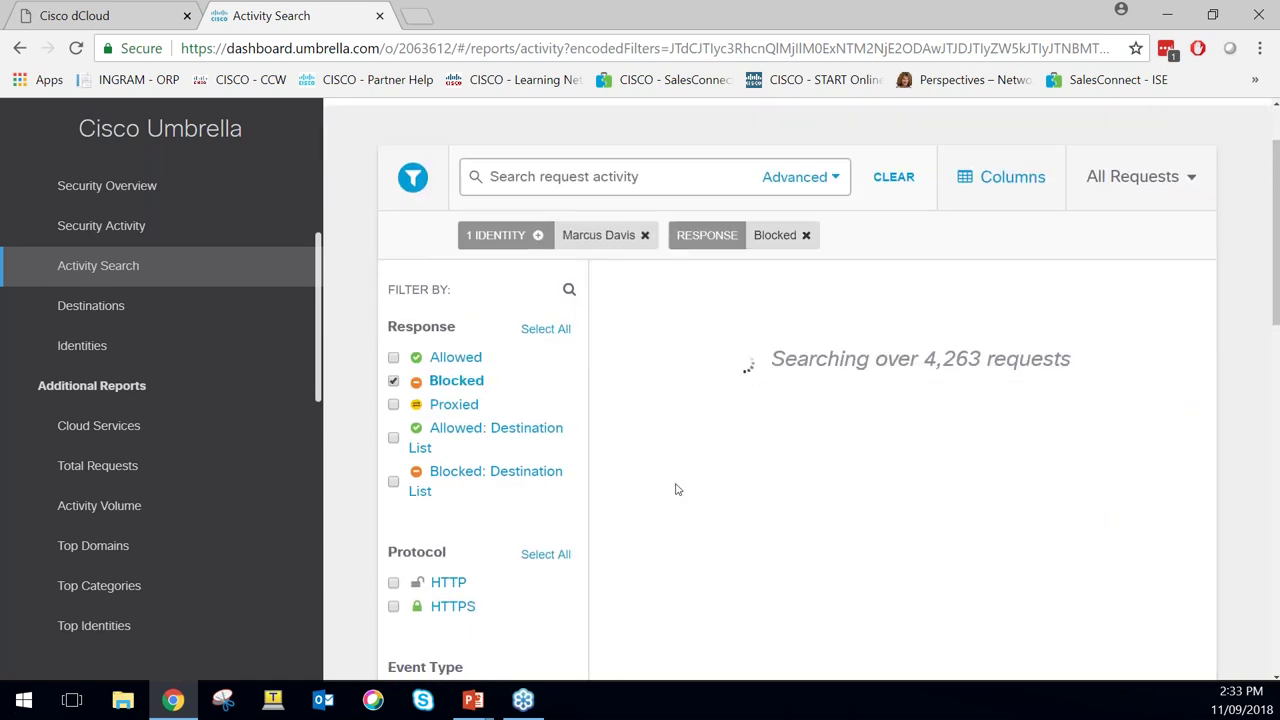
{"action": "scroll", "coordinate": [760, 420], "scroll_direction": "up", "scroll_amount": 1}
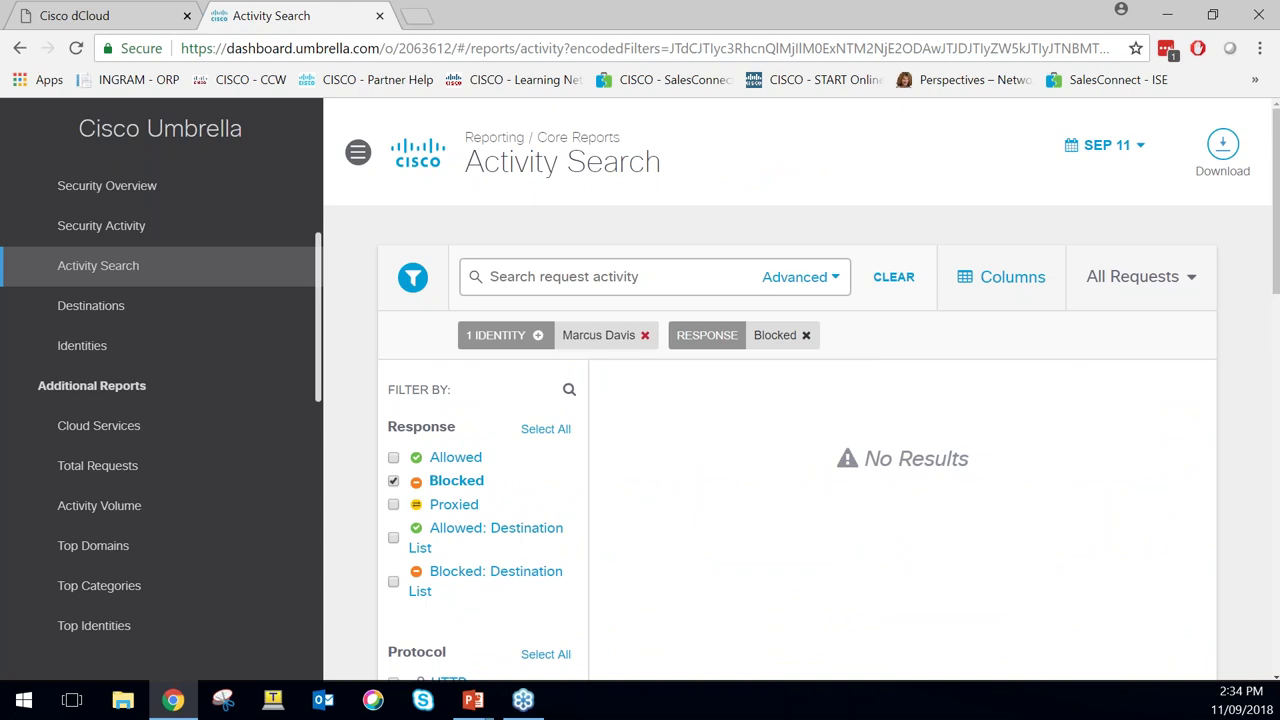
{"action": "left_click", "coordinate": [644, 335]}
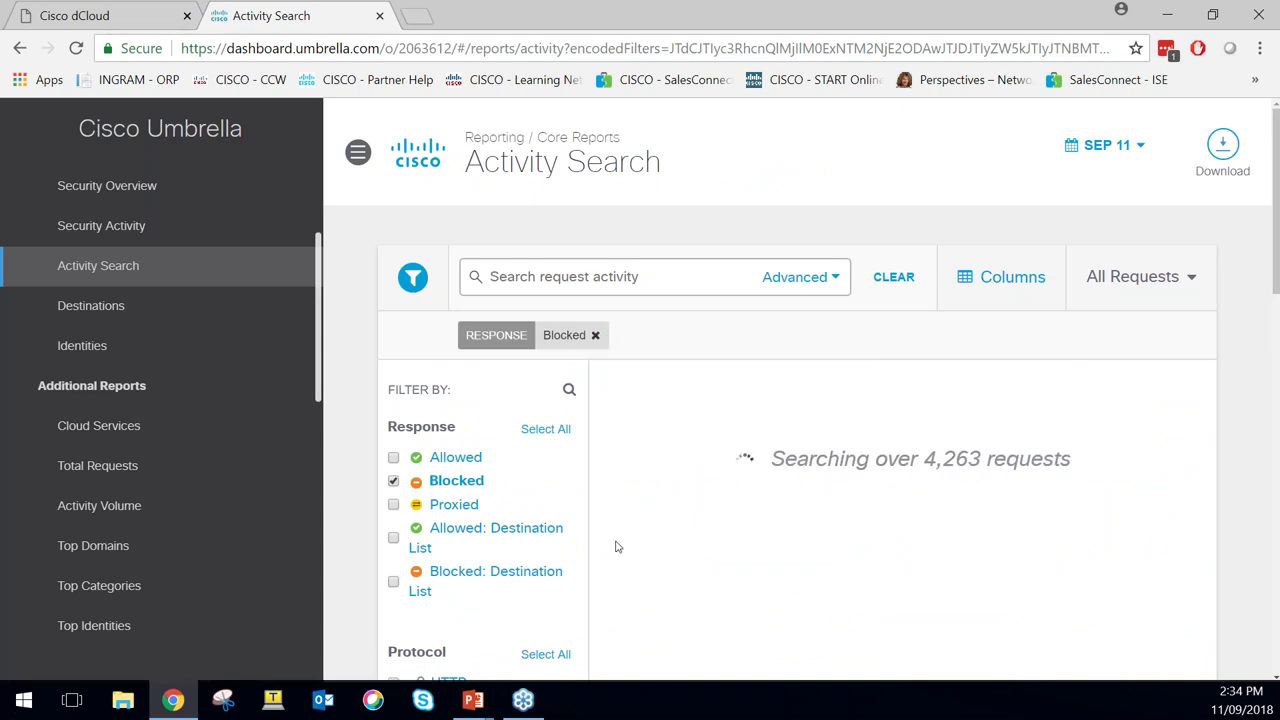
{"action": "scroll", "coordinate": [616, 547], "scroll_direction": "down", "scroll_amount": 2}
{"action": "scroll", "coordinate": [614, 543], "scroll_direction": "down", "scroll_amount": 10}
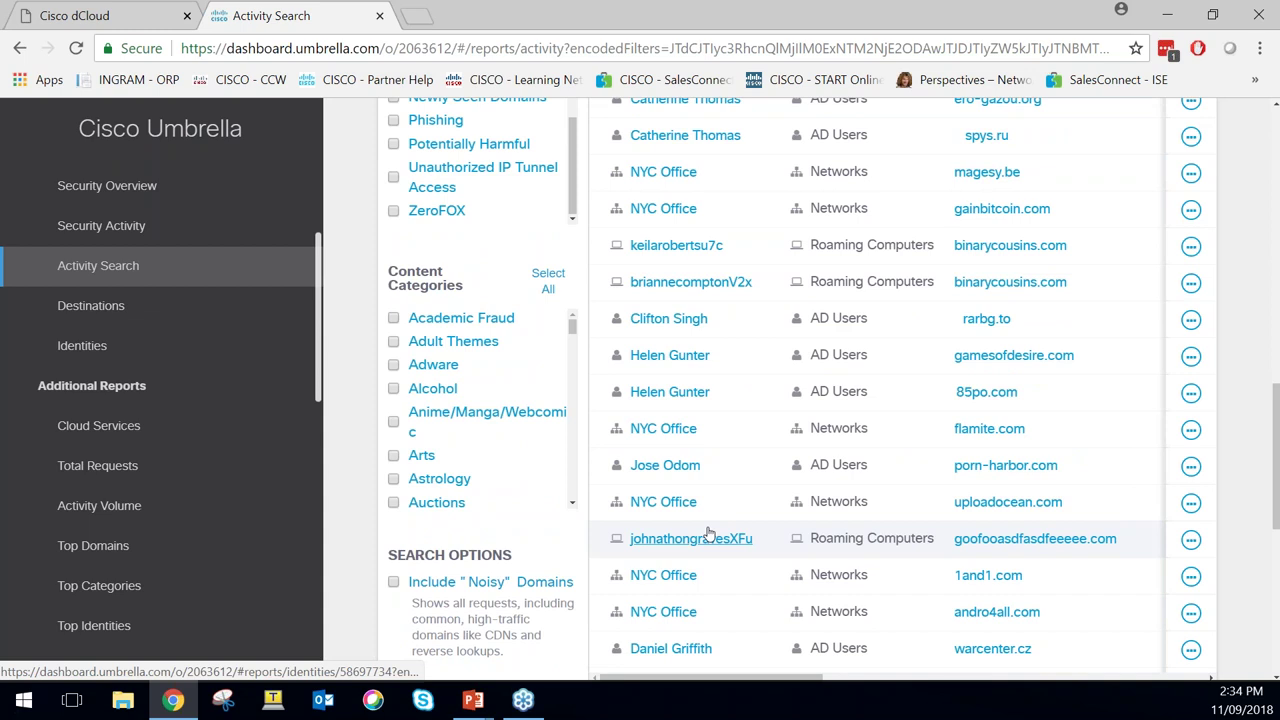
{"action": "scroll", "coordinate": [676, 595], "scroll_direction": "up", "scroll_amount": 12}
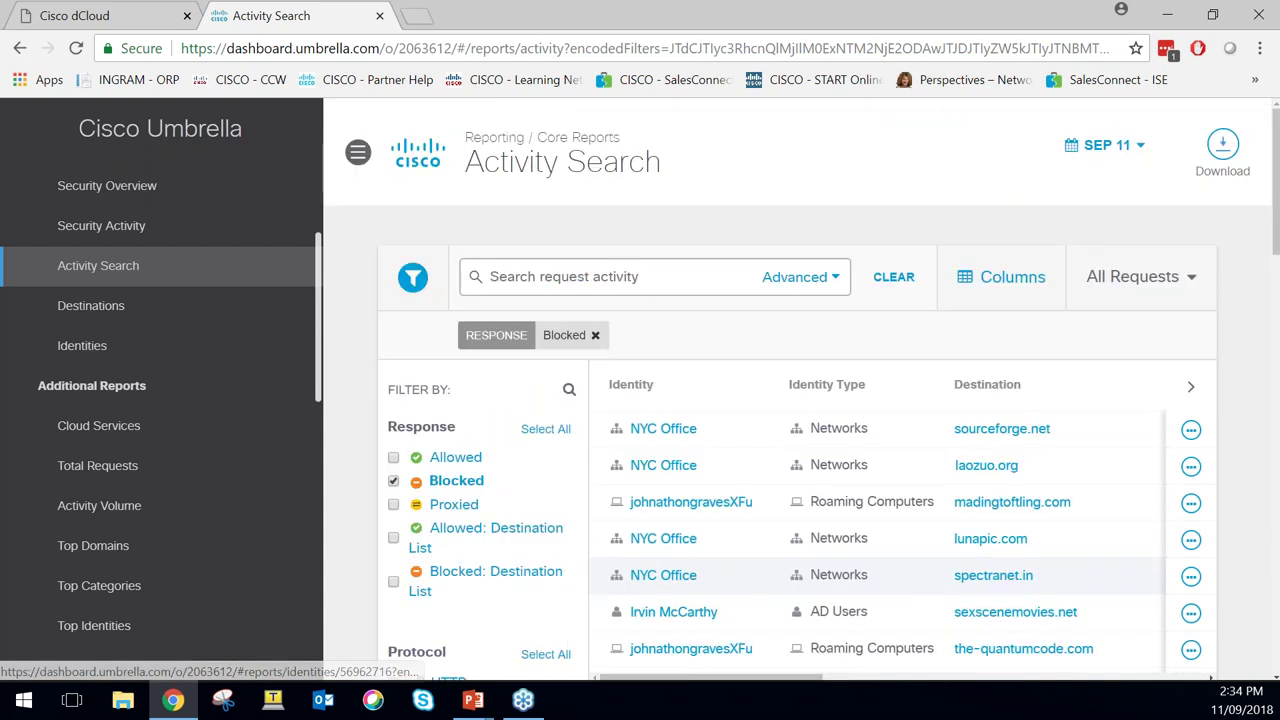
{"action": "left_click", "coordinate": [594, 334]}
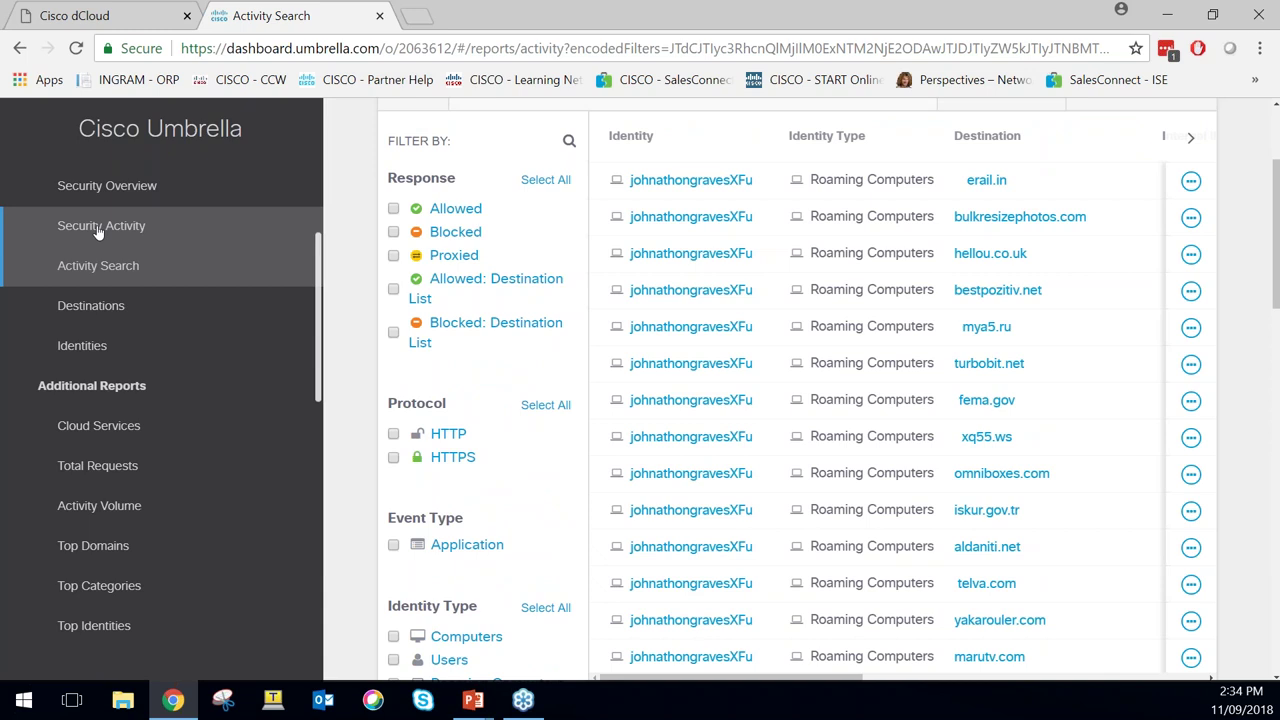
Open Security Activity and expand the Security Category sub-categories under Event Type
{"action": "left_click", "coordinate": [99, 228]}
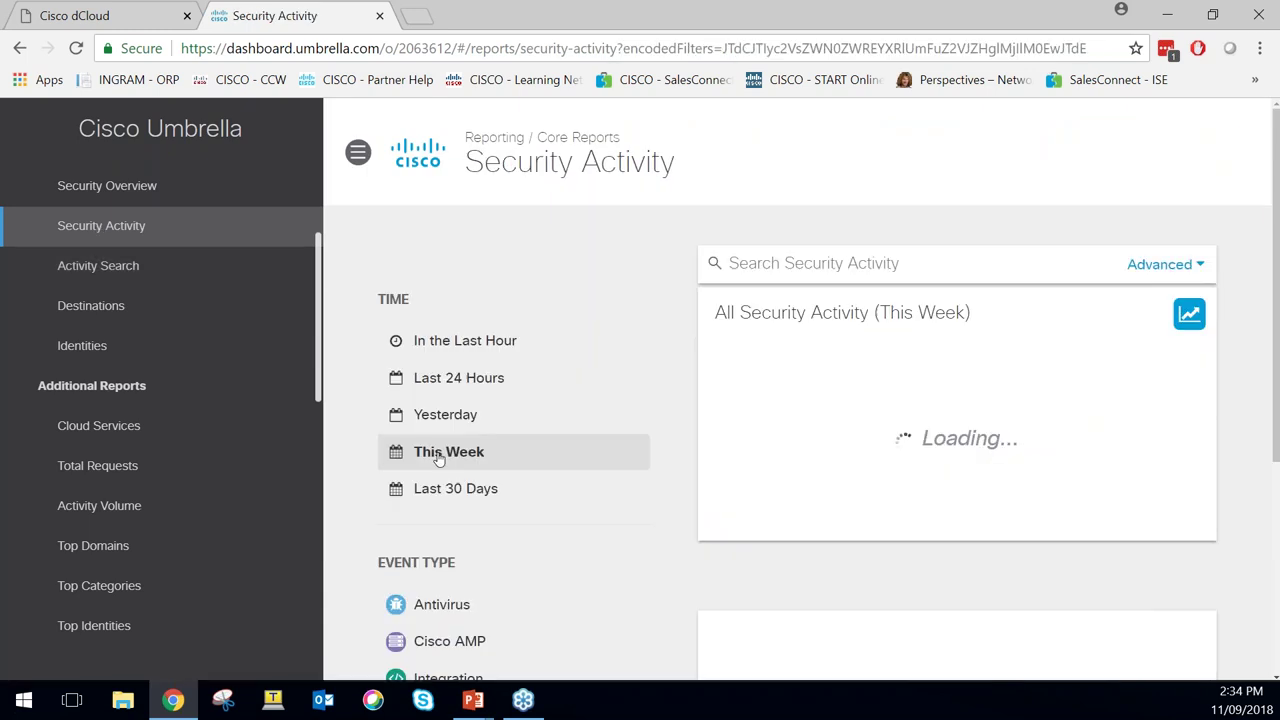
{"action": "scroll", "coordinate": [448, 453], "scroll_direction": "down", "scroll_amount": 2}
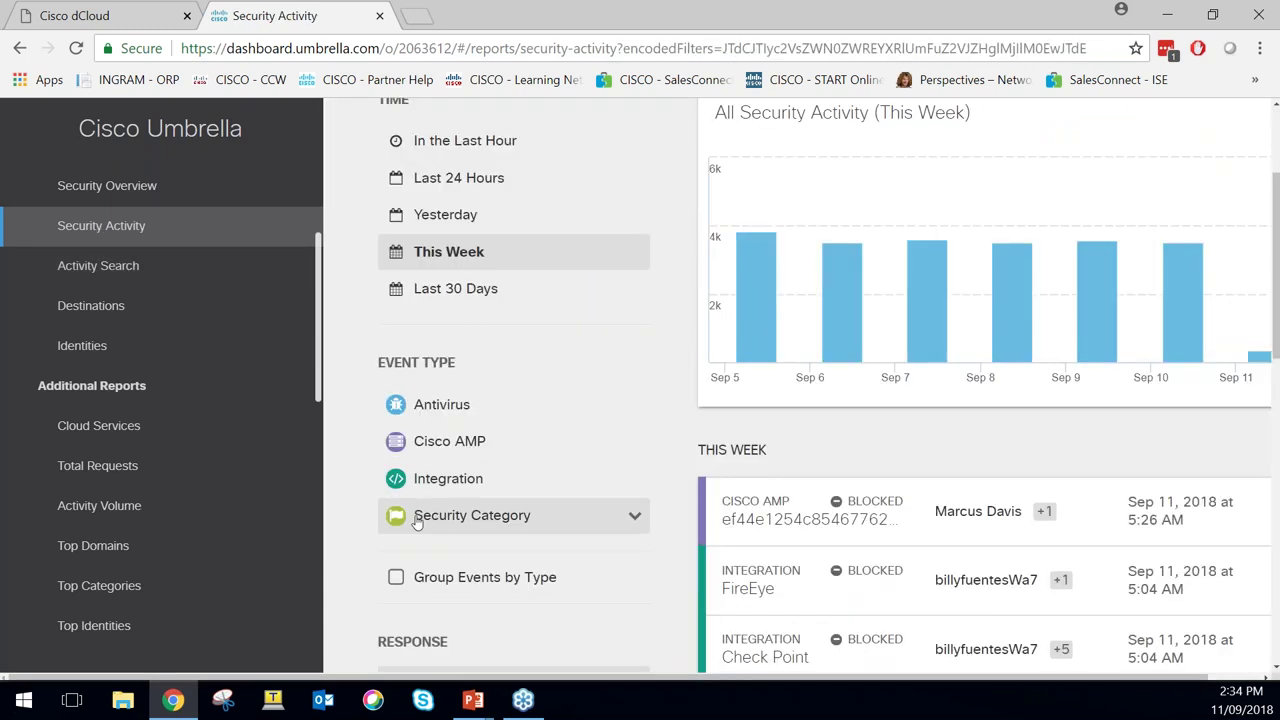
{"action": "left_click", "coordinate": [478, 516]}
{"action": "scroll", "coordinate": [481, 525], "scroll_direction": "down", "scroll_amount": 2}
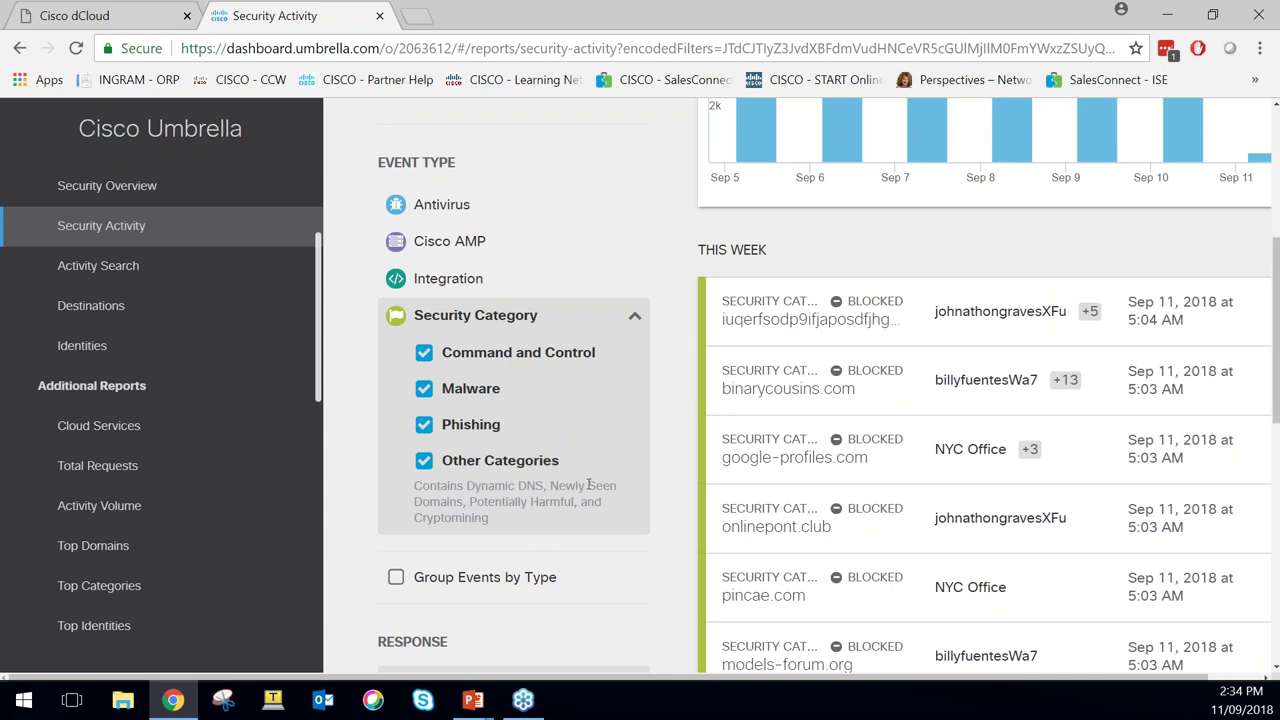
{"action": "scroll", "coordinate": [588, 485], "scroll_direction": "up", "scroll_amount": 1}
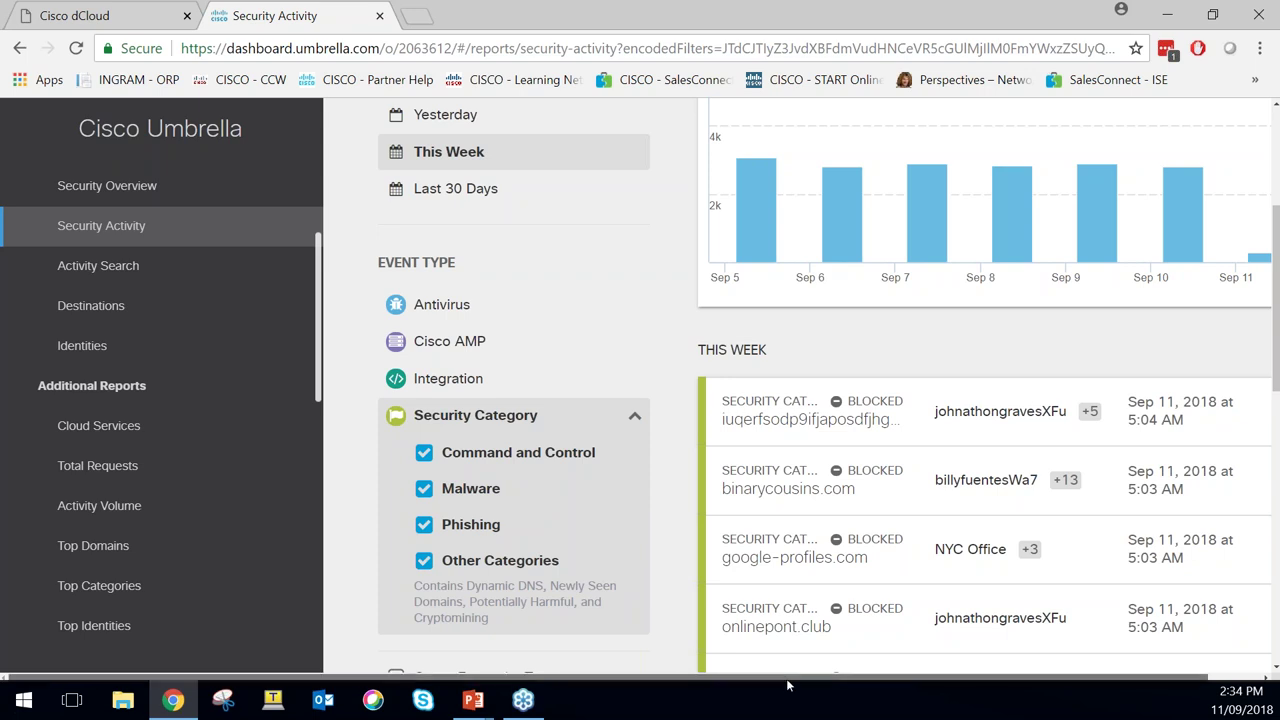
Expand the first blocked event's details, showing Malware, Phishing and Computer Security
{"action": "left_click_drag", "start_coordinate": [787, 685], "coordinate": [843, 685]}
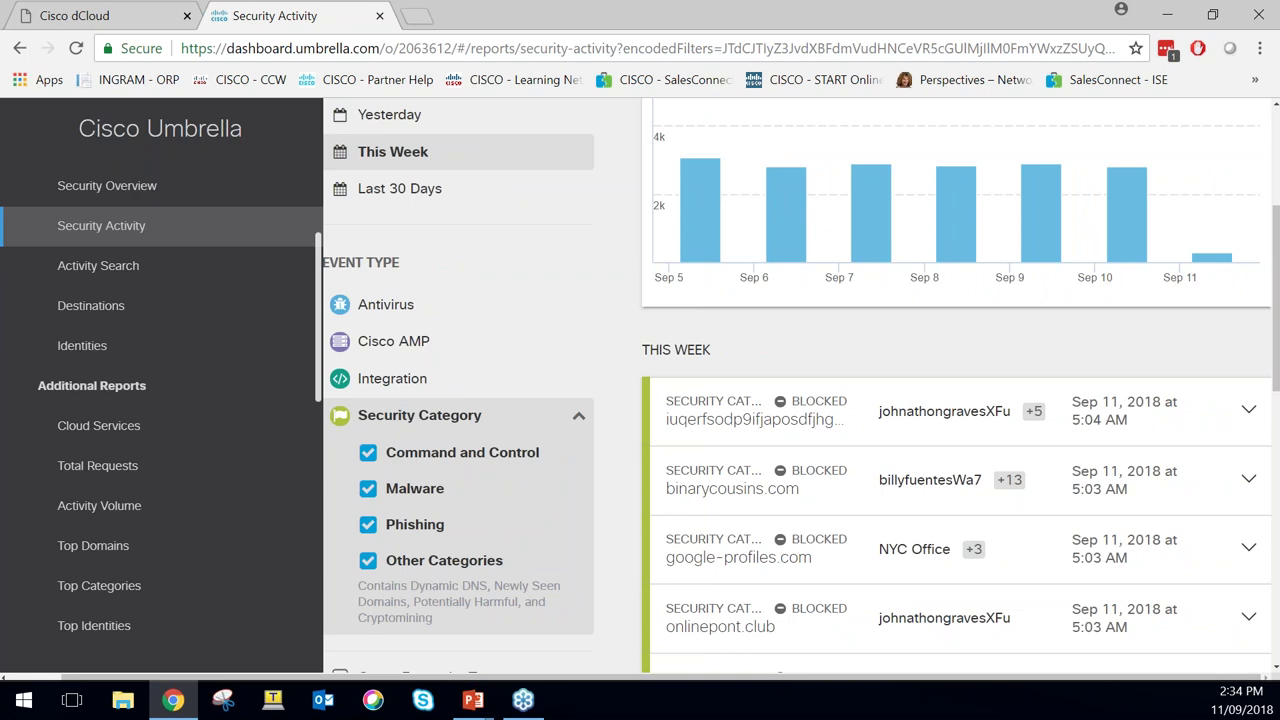
{"action": "left_click", "coordinate": [742, 428]}
{"action": "scroll", "coordinate": [900, 600], "scroll_direction": "down", "scroll_amount": 2}
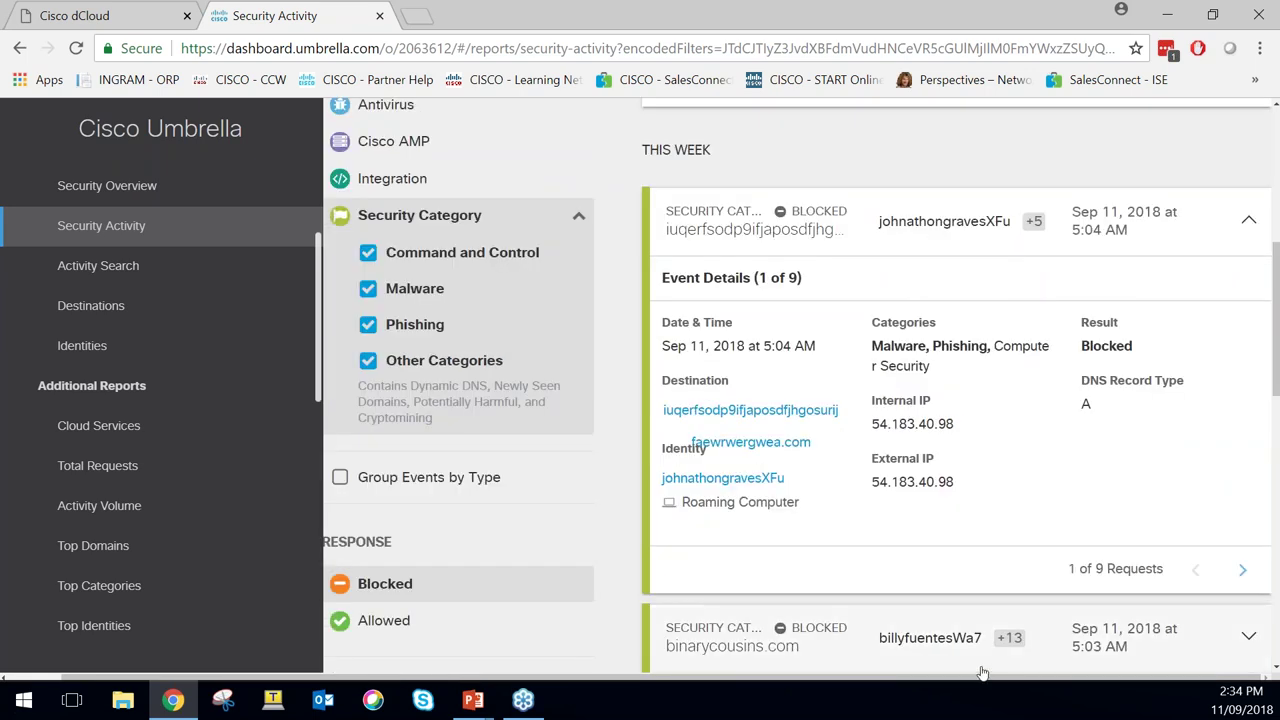
{"action": "scroll", "coordinate": [140, 440], "scroll_direction": "down", "scroll_amount": 2}
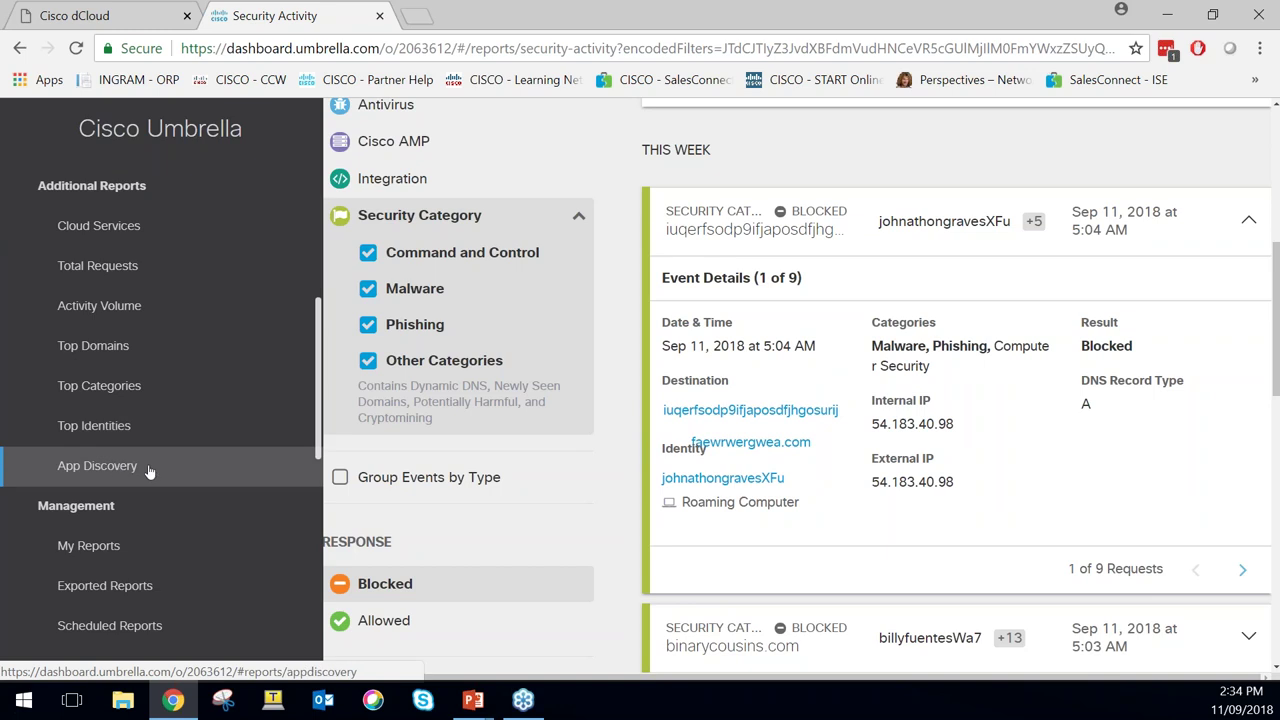
Open the App Discovery report under Additional Reports
{"action": "left_click", "coordinate": [148, 468]}
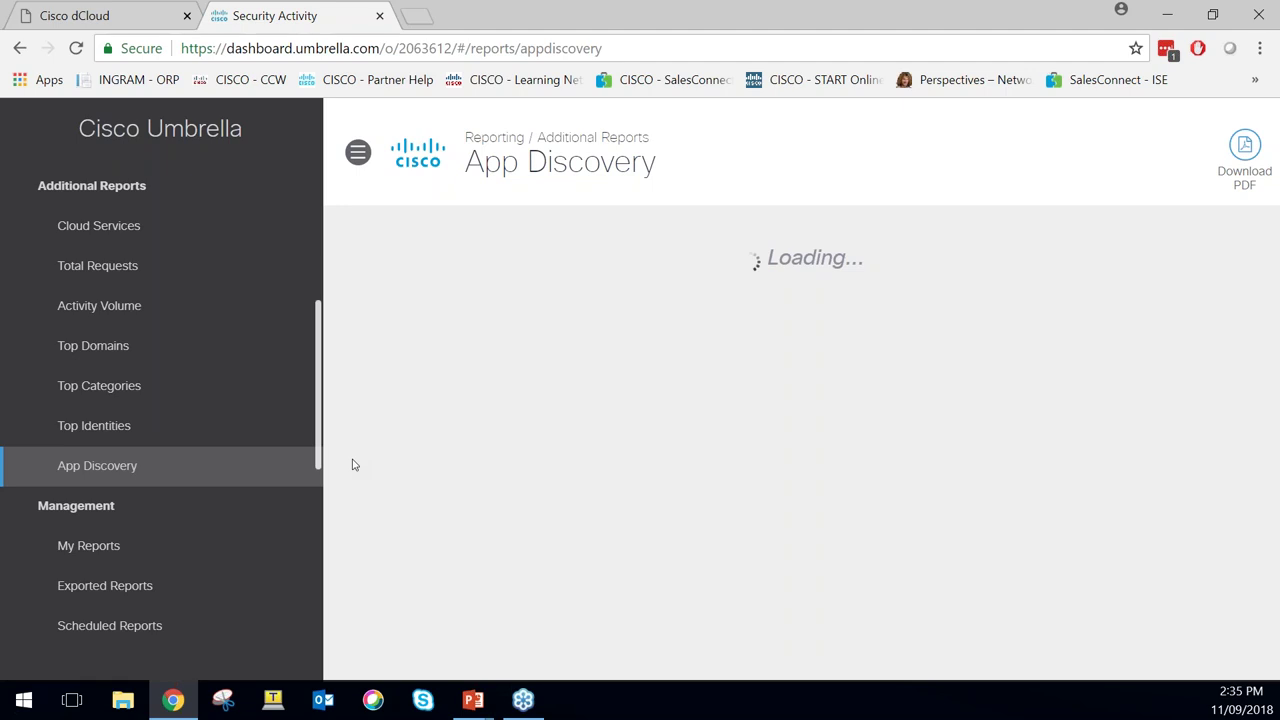
{"action": "scroll", "coordinate": [318, 457], "scroll_direction": "down", "scroll_amount": 3}
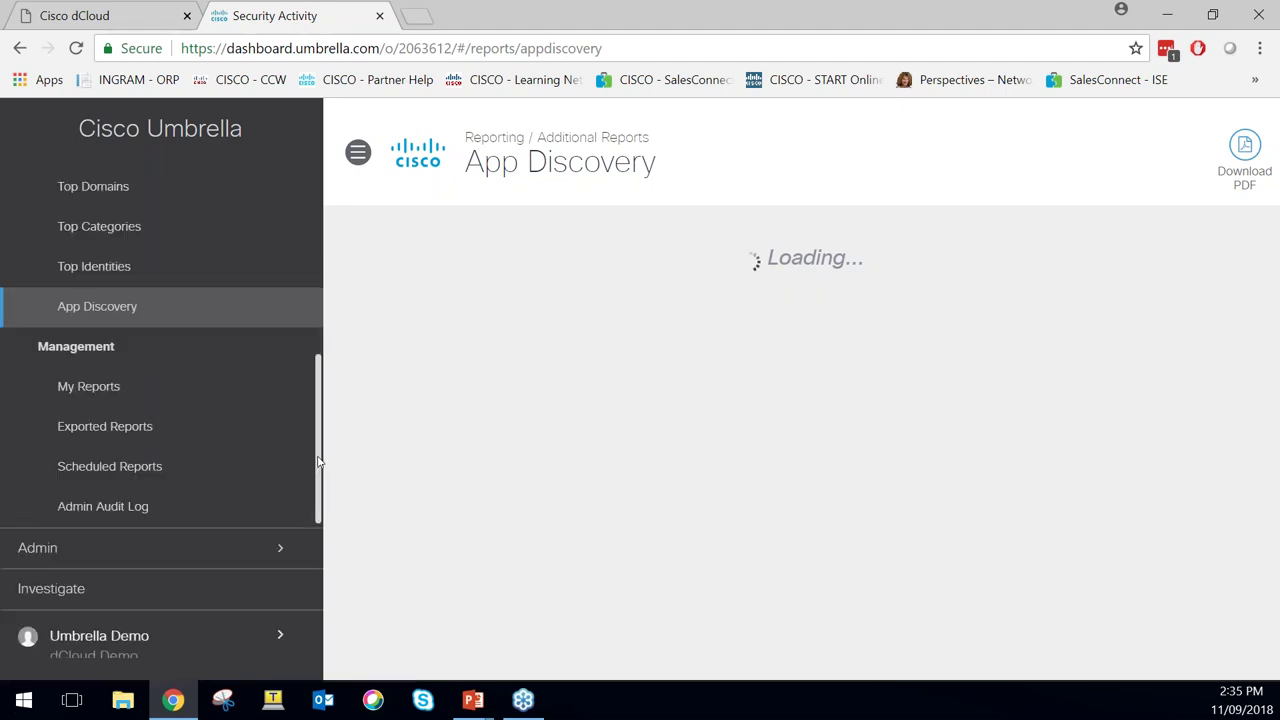
{"action": "left_click", "coordinate": [91, 272]}
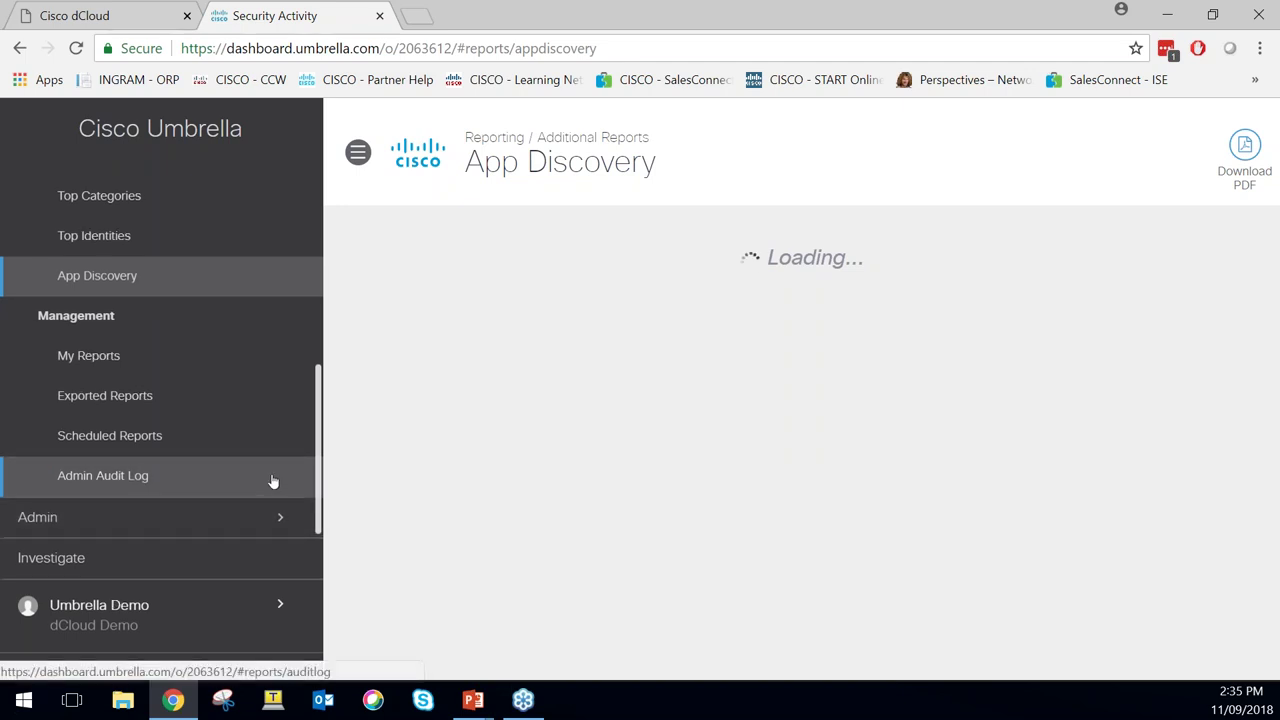
Expand the Policies section to reveal its management and component pages
{"action": "scroll", "coordinate": [272, 480], "scroll_direction": "up", "scroll_amount": 1}
{"action": "scroll", "coordinate": [272, 480], "scroll_direction": "down", "scroll_amount": 1}
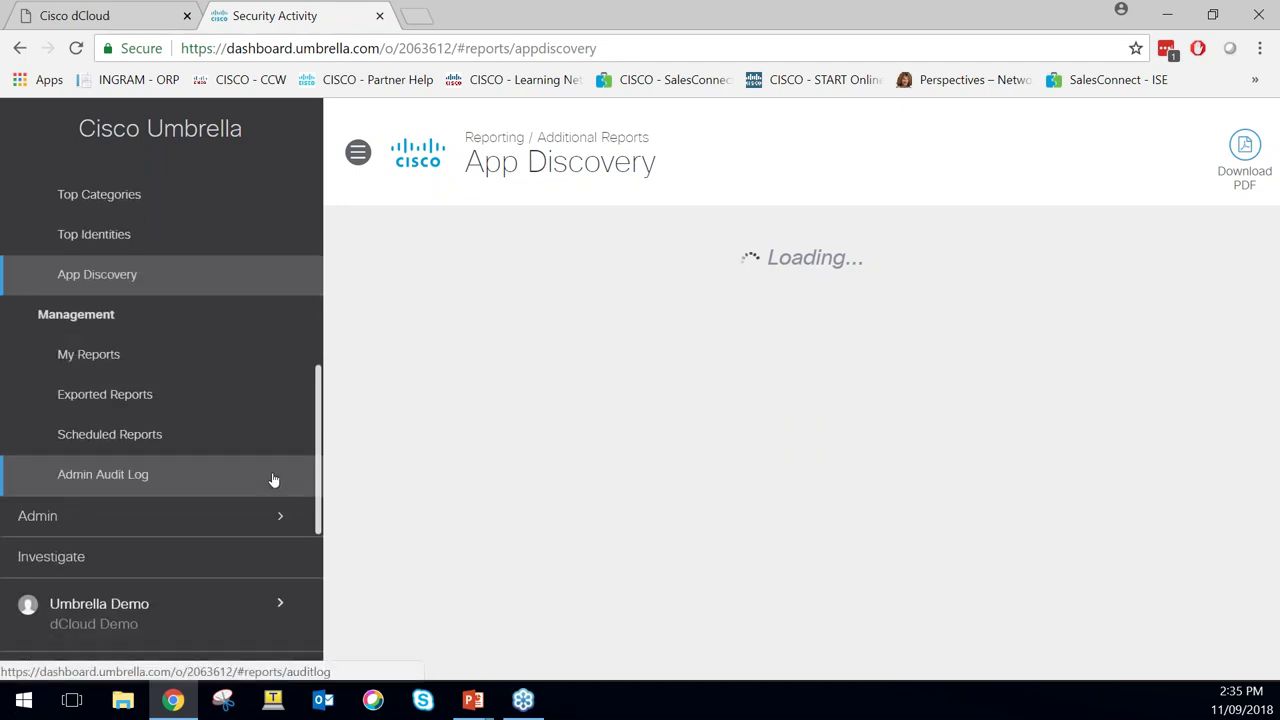
{"action": "scroll", "coordinate": [235, 430], "scroll_direction": "up", "scroll_amount": 4}
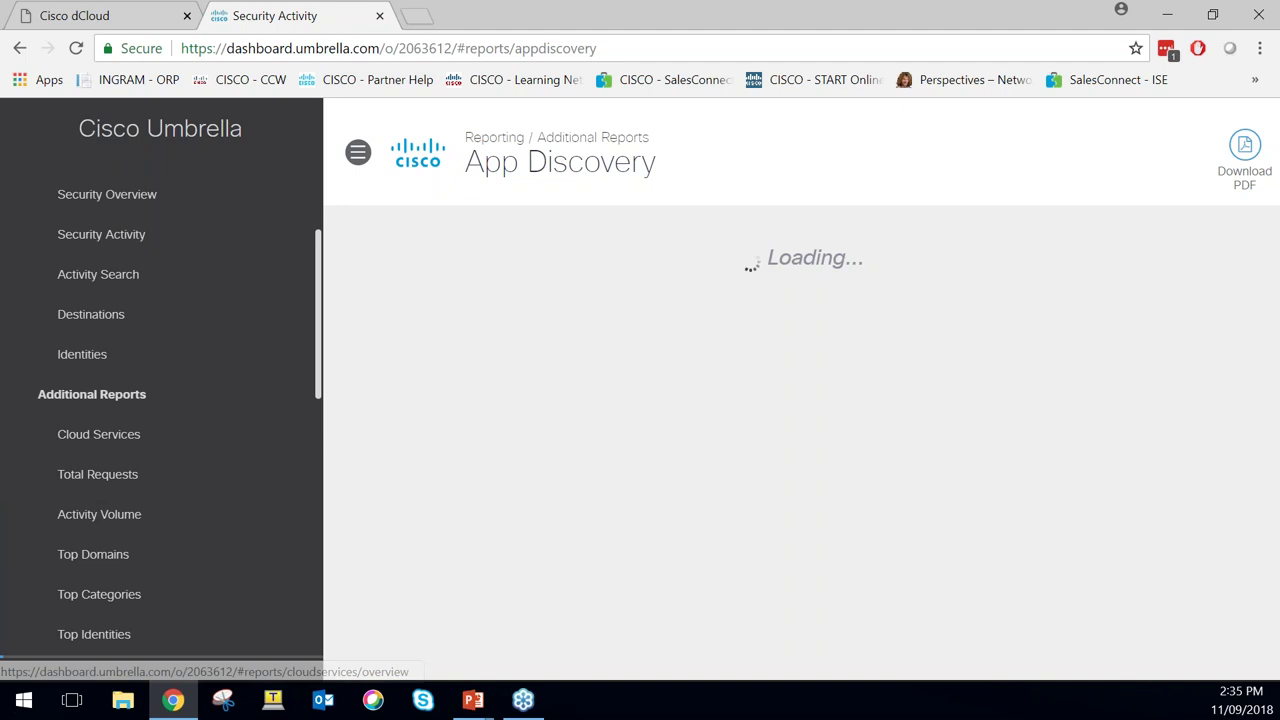
{"action": "scroll", "coordinate": [109, 451], "scroll_direction": "up", "scroll_amount": 2}
{"action": "left_click", "coordinate": [62, 270]}
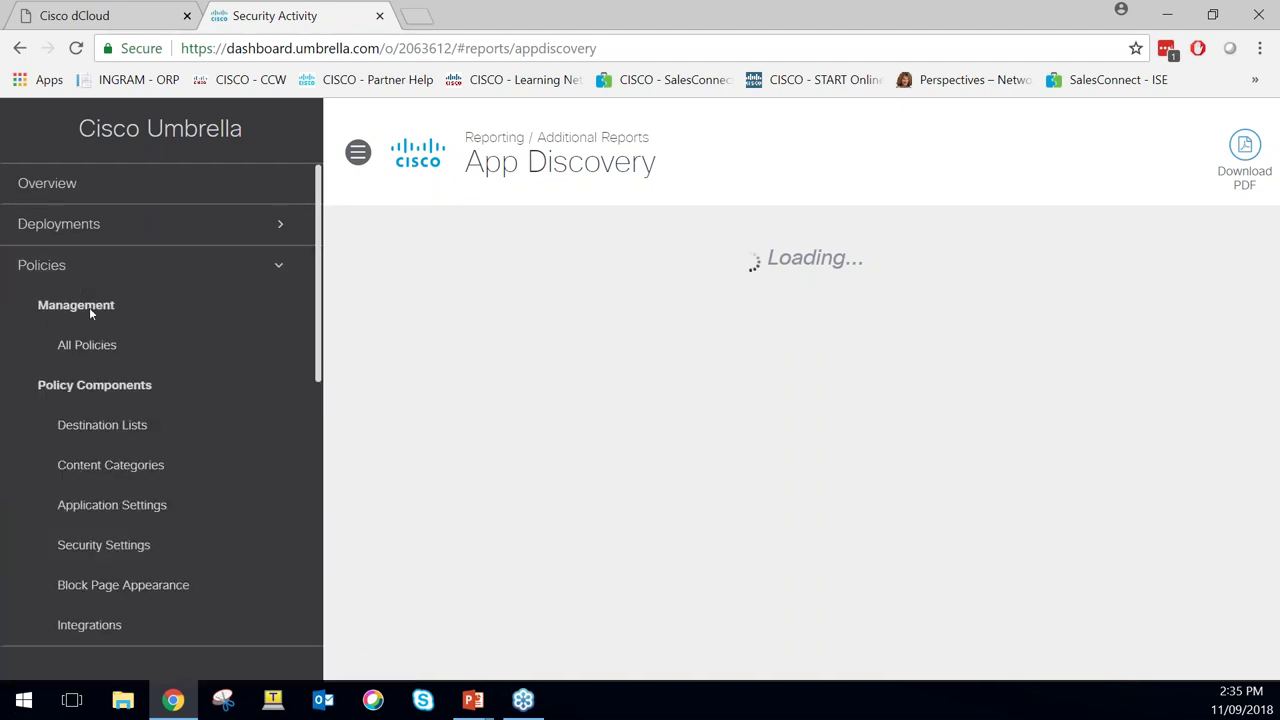
{"action": "left_click", "coordinate": [112, 505]}
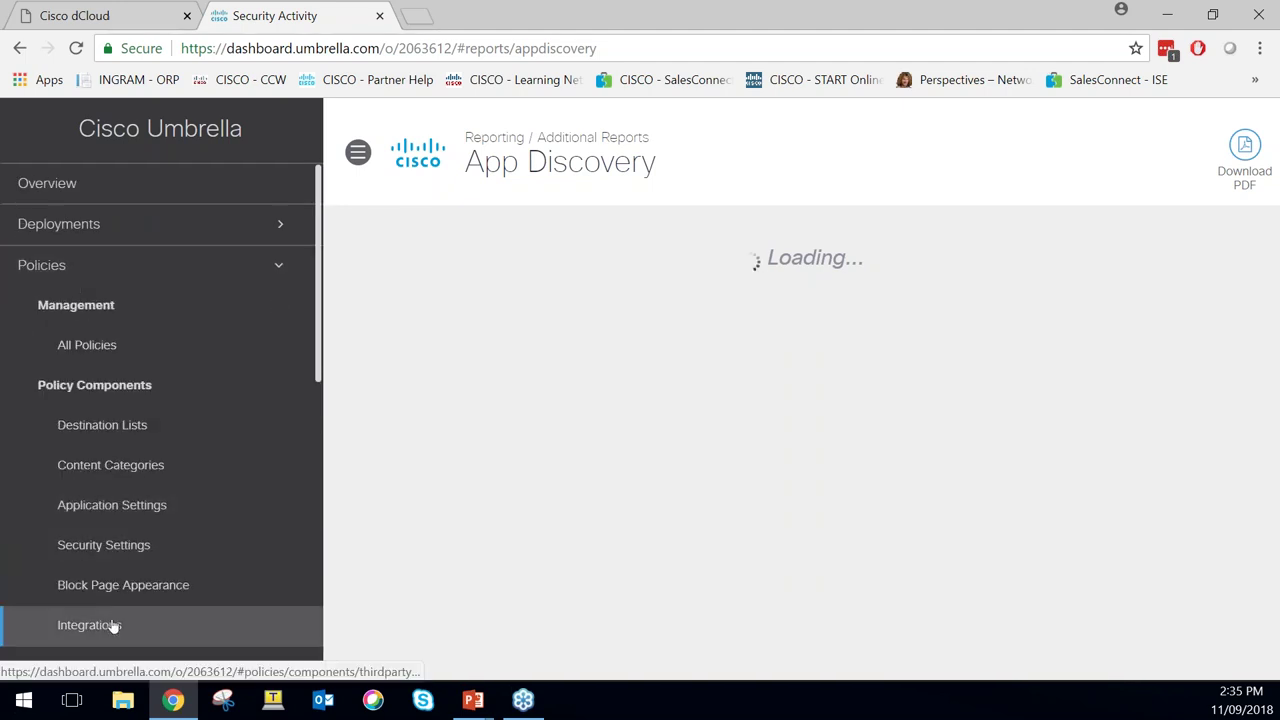
Show the Integrations page listing nine third-party integrations, five enabled and four disabled
{"action": "left_click", "coordinate": [113, 625]}
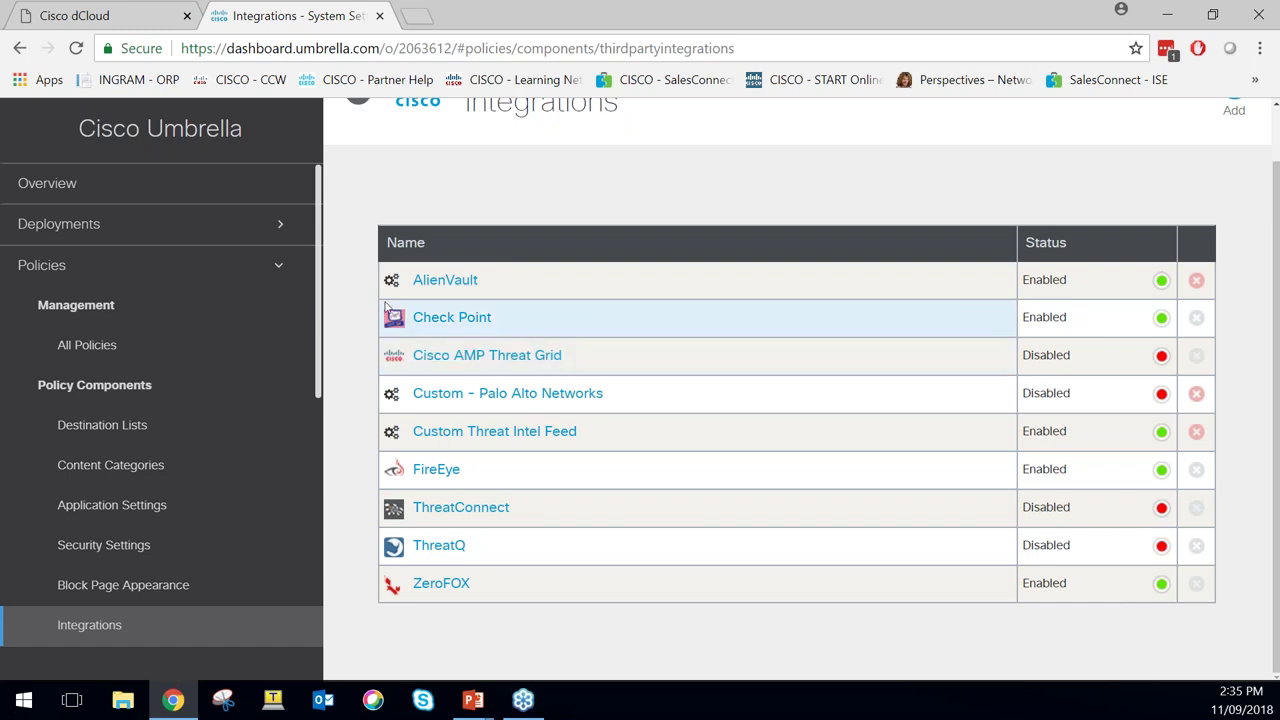
{"action": "scroll", "coordinate": [85, 355], "scroll_direction": "down", "scroll_amount": 2}
{"action": "scroll", "coordinate": [85, 370], "scroll_direction": "down", "scroll_amount": 2}
Expand the Reporting section in the sidebar
{"action": "left_click", "coordinate": [80, 375]}
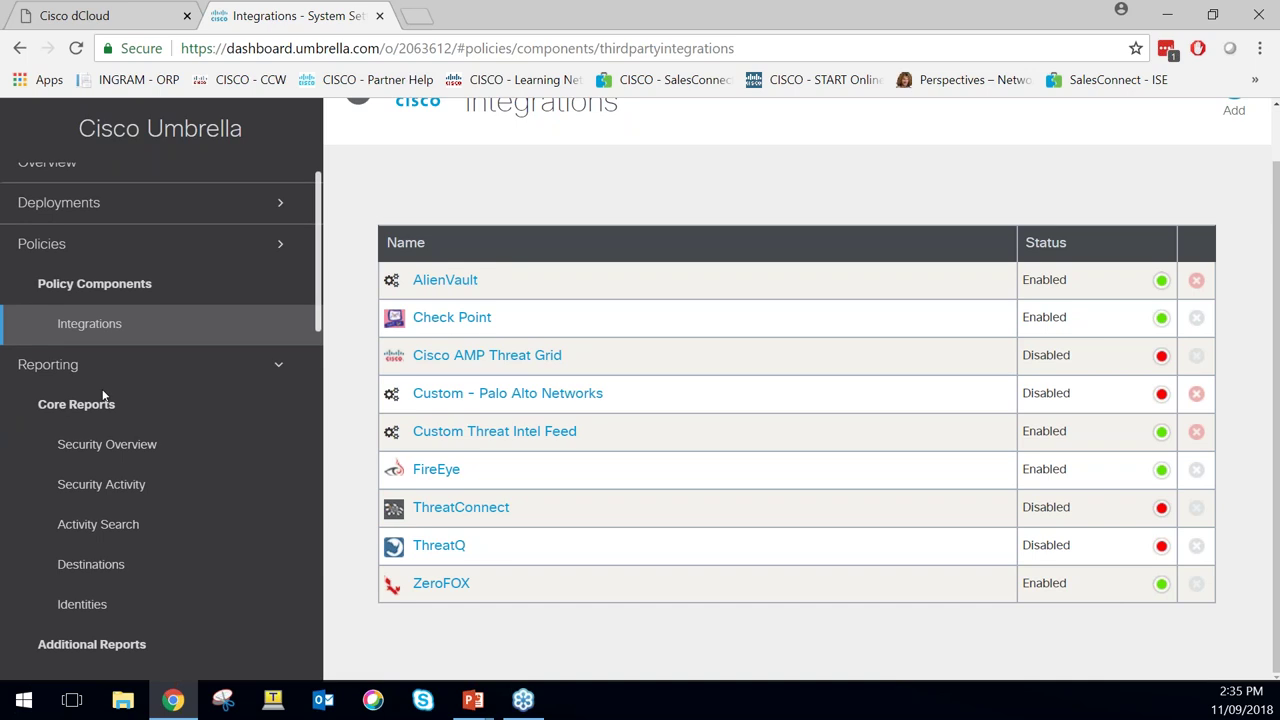
{"action": "scroll", "coordinate": [104, 400], "scroll_direction": "down", "scroll_amount": 4}
{"action": "scroll", "coordinate": [100, 395], "scroll_direction": "down", "scroll_amount": 3}
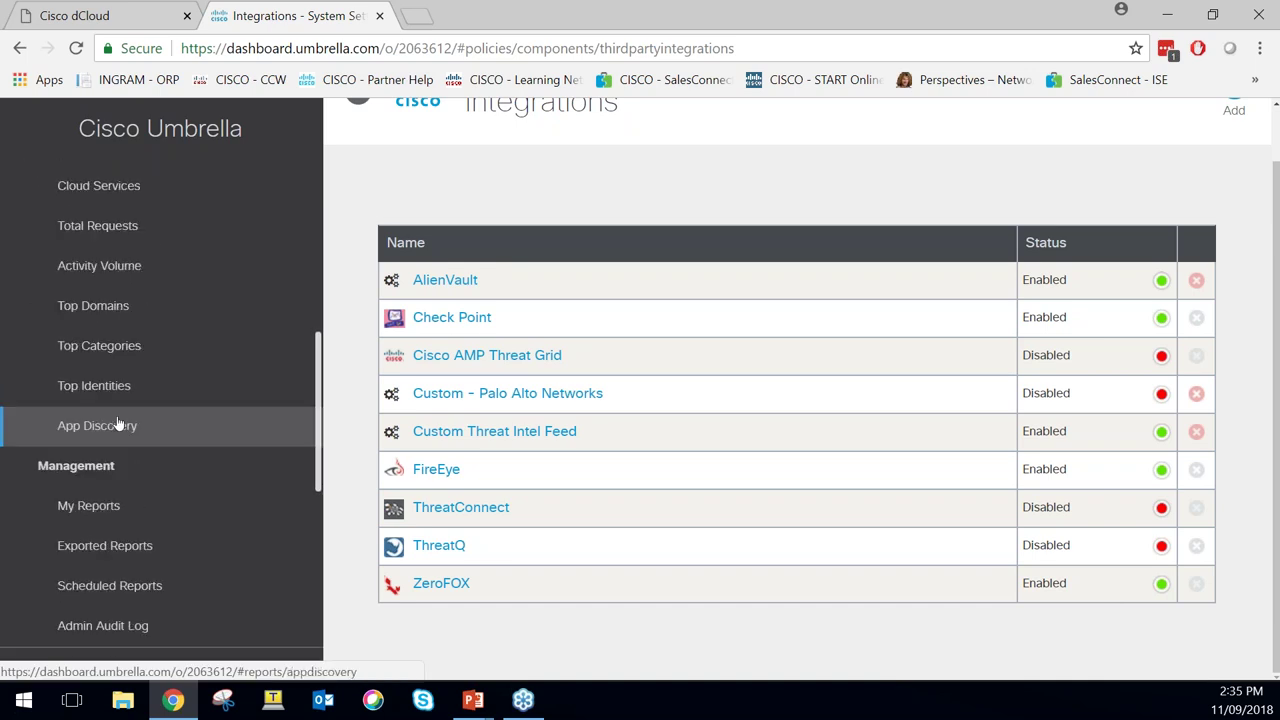
View Reporting's App Discovery report, then present the 'Order Cisco through our Cloud Marketplace' slide full screen
{"action": "left_click", "coordinate": [199, 448]}
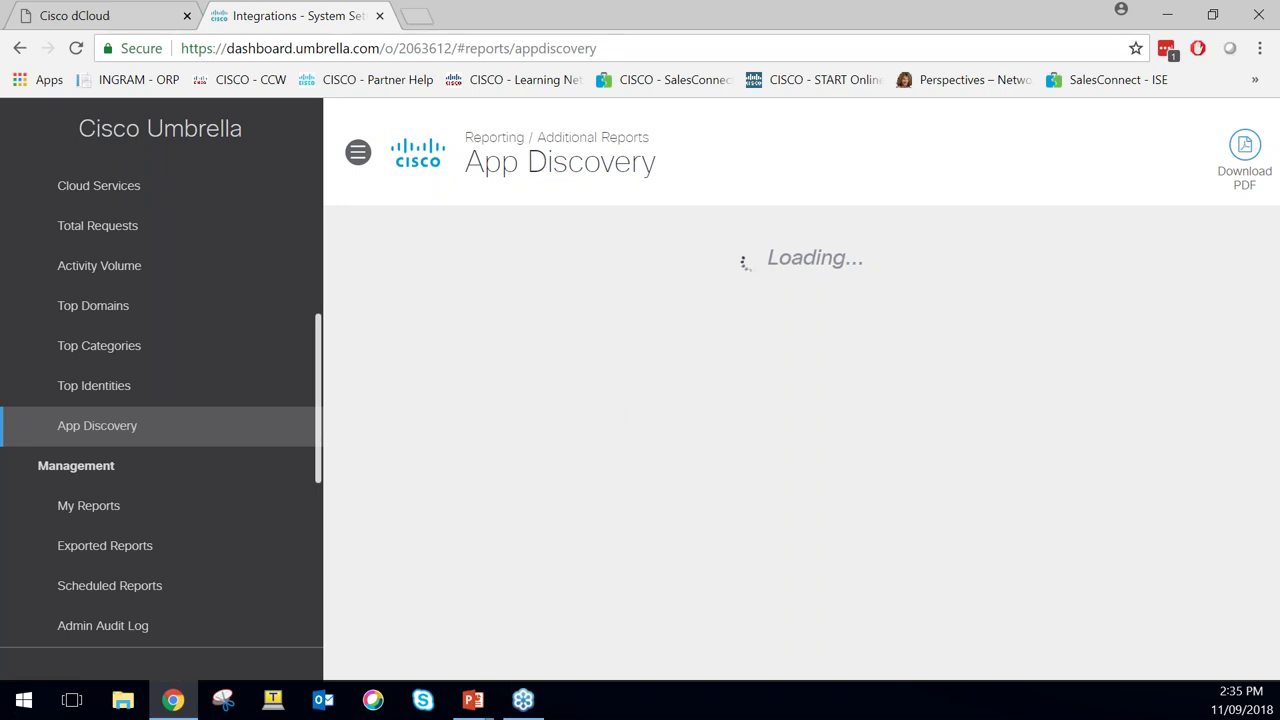
{"action": "scroll", "coordinate": [251, 451], "scroll_direction": "down", "scroll_amount": 2}
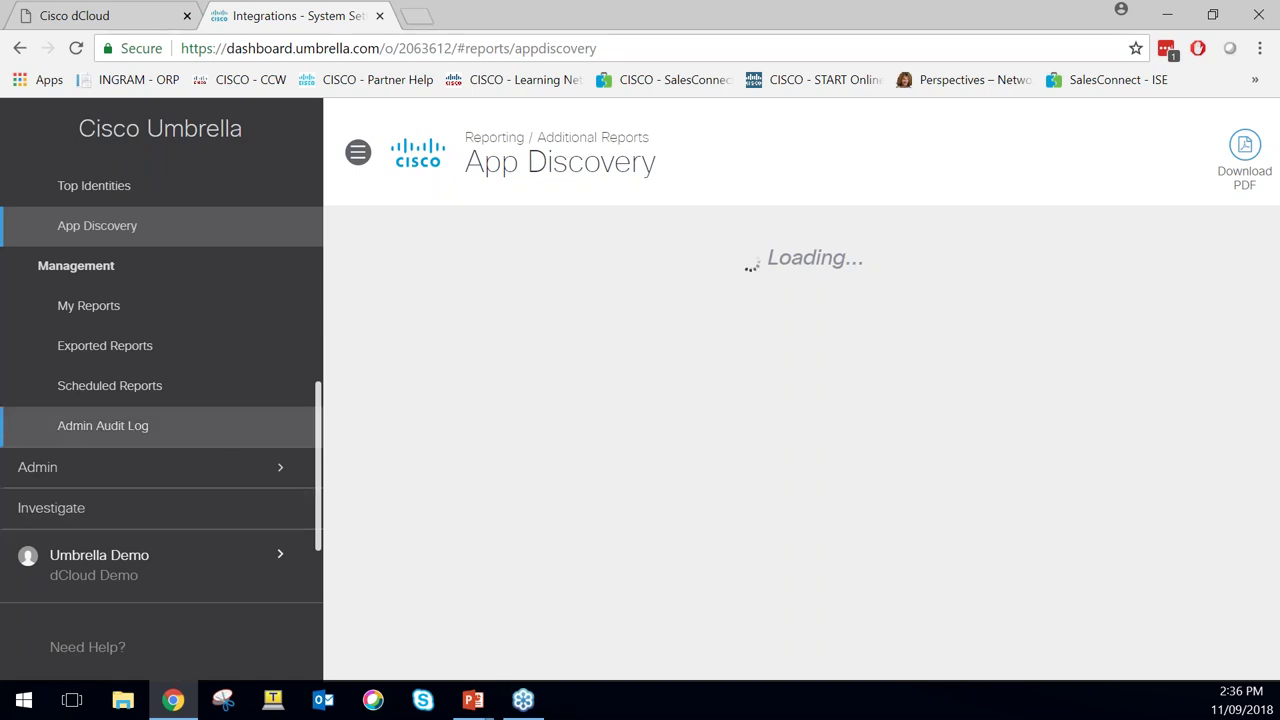
{"action": "scroll", "coordinate": [117, 546], "scroll_direction": "up", "scroll_amount": 2}
{"action": "scroll", "coordinate": [117, 546], "scroll_direction": "up", "scroll_amount": 3}
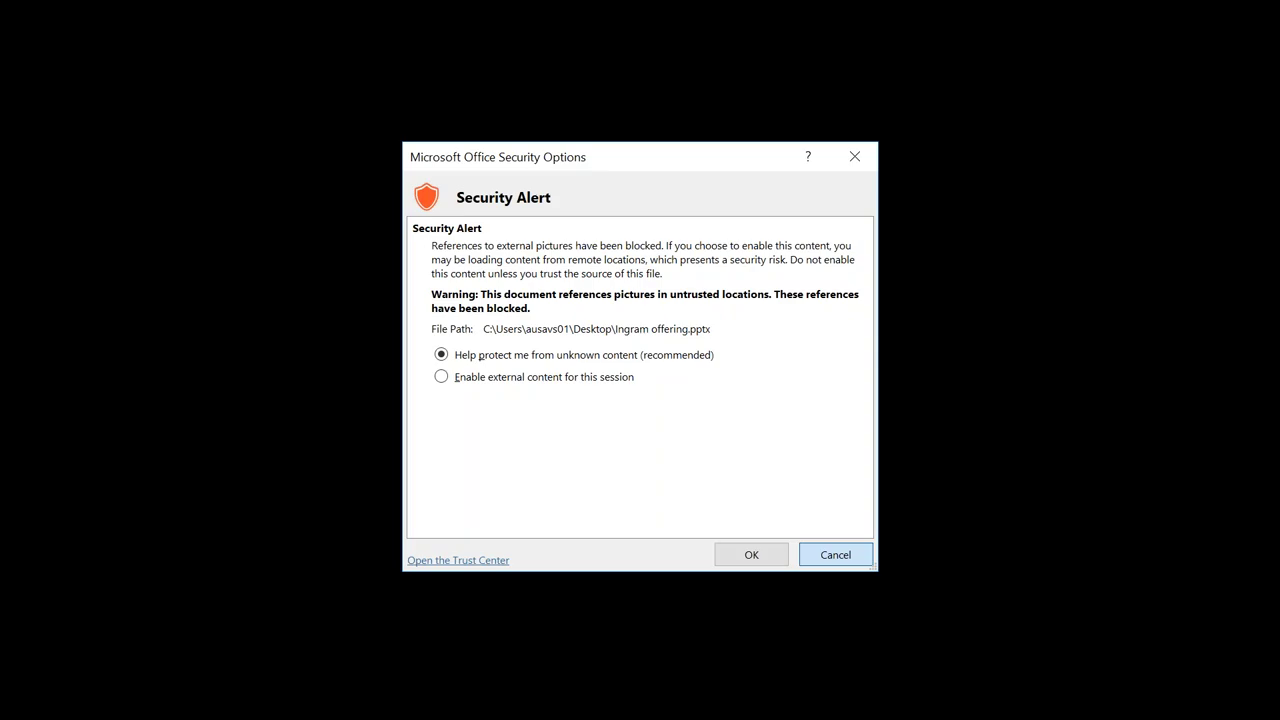
{"action": "key", "text": "Return"}
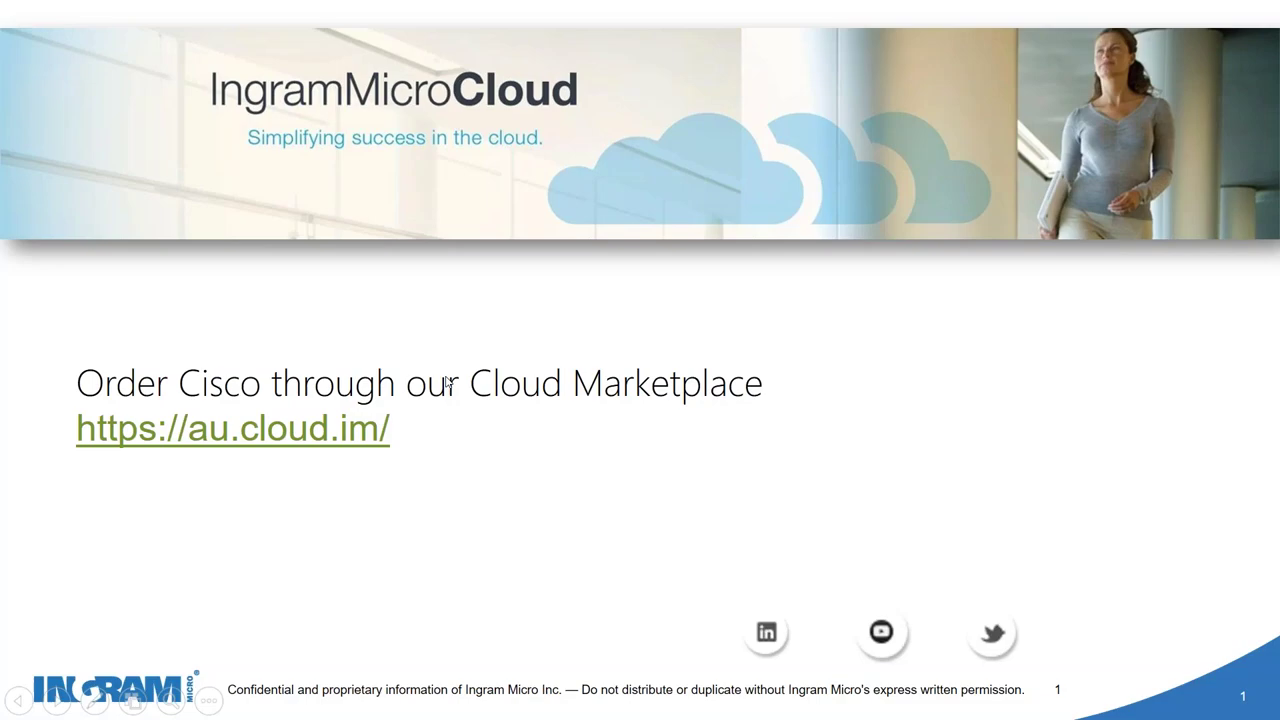